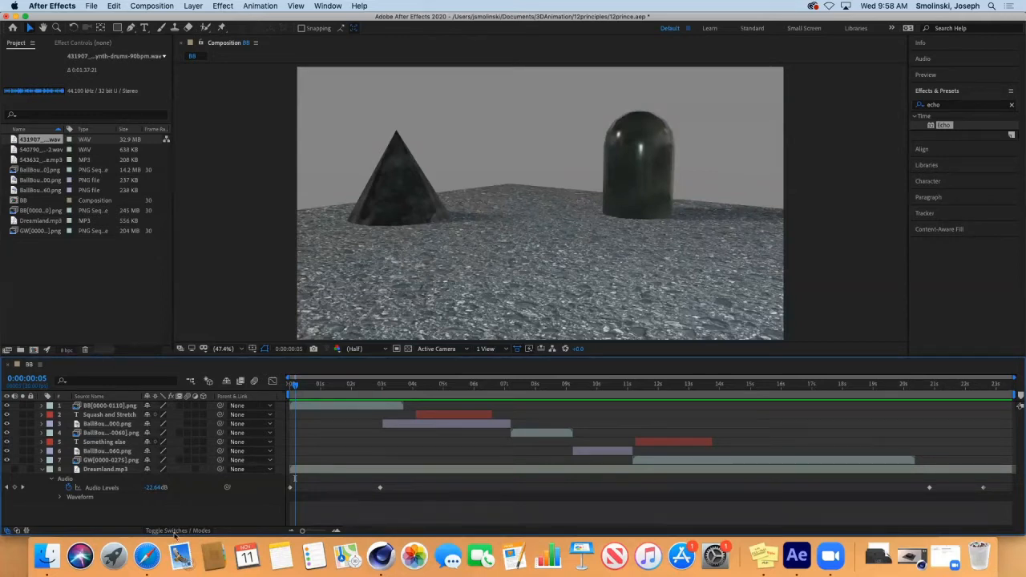
Step: Switch from After Effects to Safari's Canvas course inbox
{"action": "left_click", "coordinate": [146, 556]}
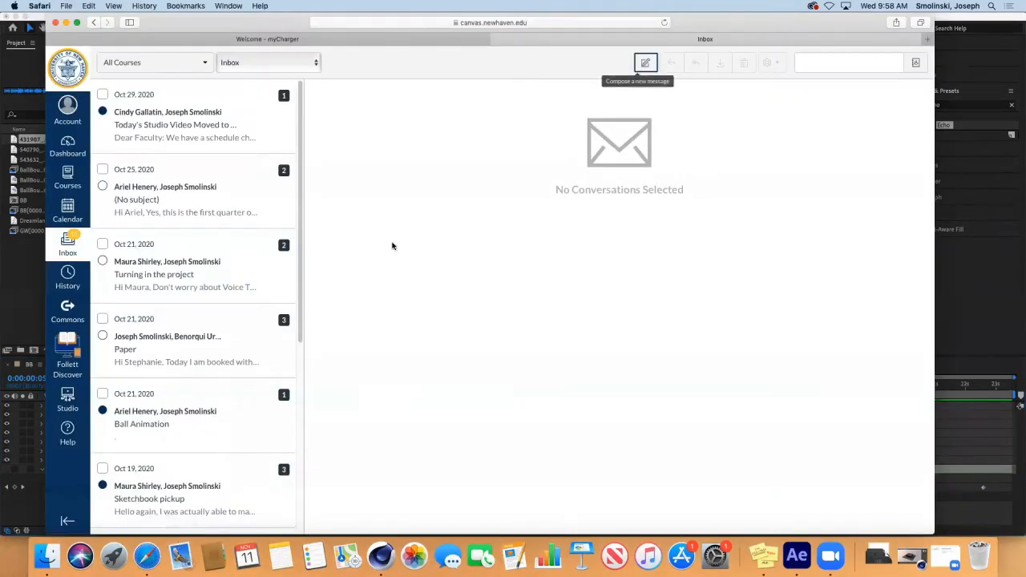
Step: Search Google for 'freesunds' in a new tab and open the Freesound.org home page
{"action": "key", "text": "super+l"}
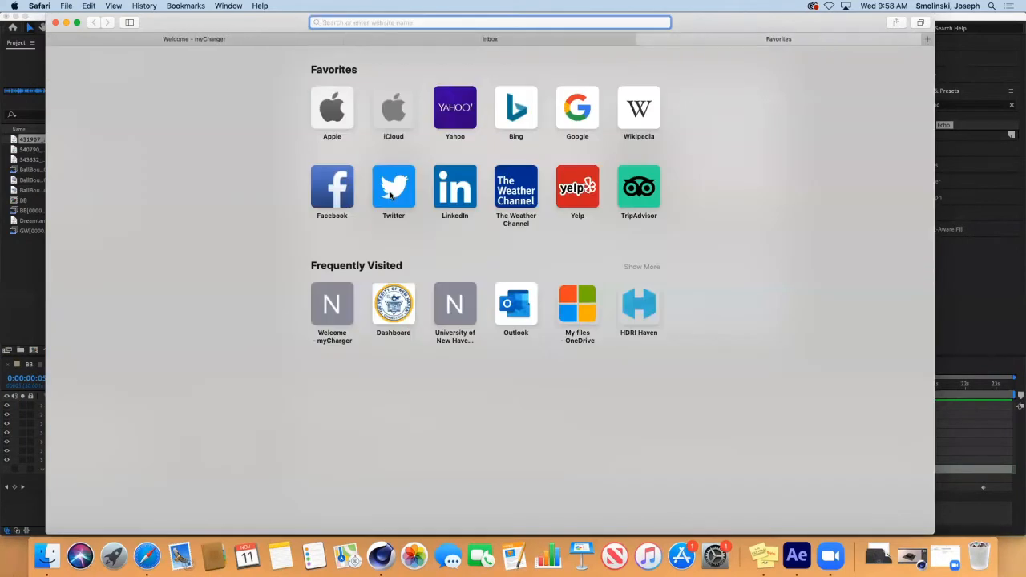
{"action": "type", "text": "free"}
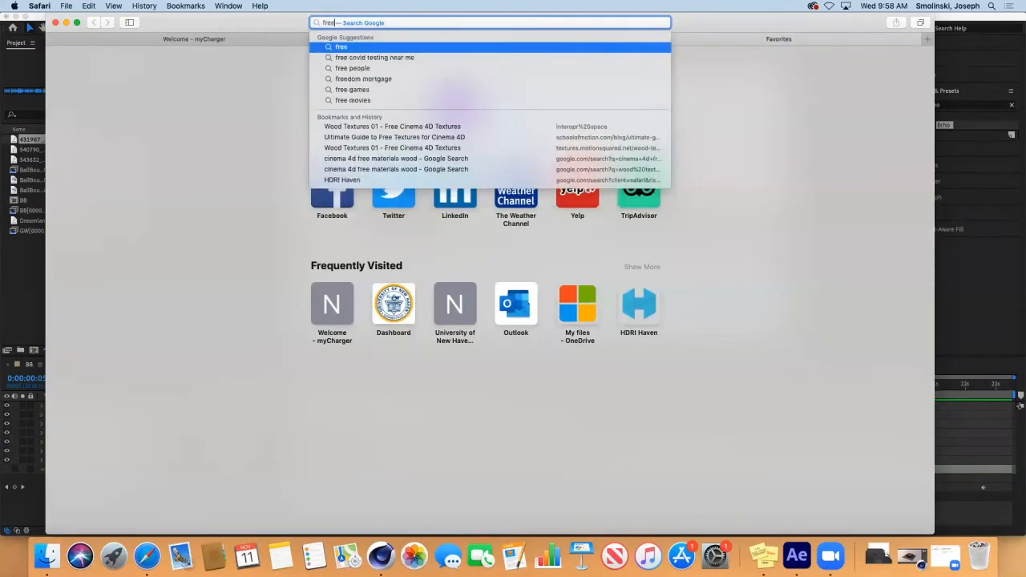
{"action": "type", "text": "sunds"}
{"action": "key", "text": "Return"}
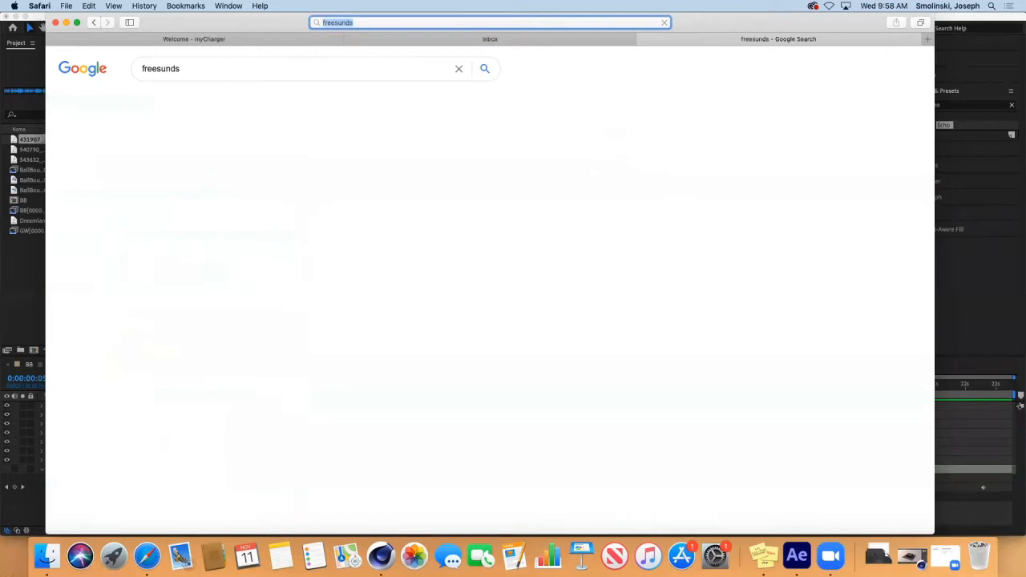
{"action": "left_click", "coordinate": [168, 183]}
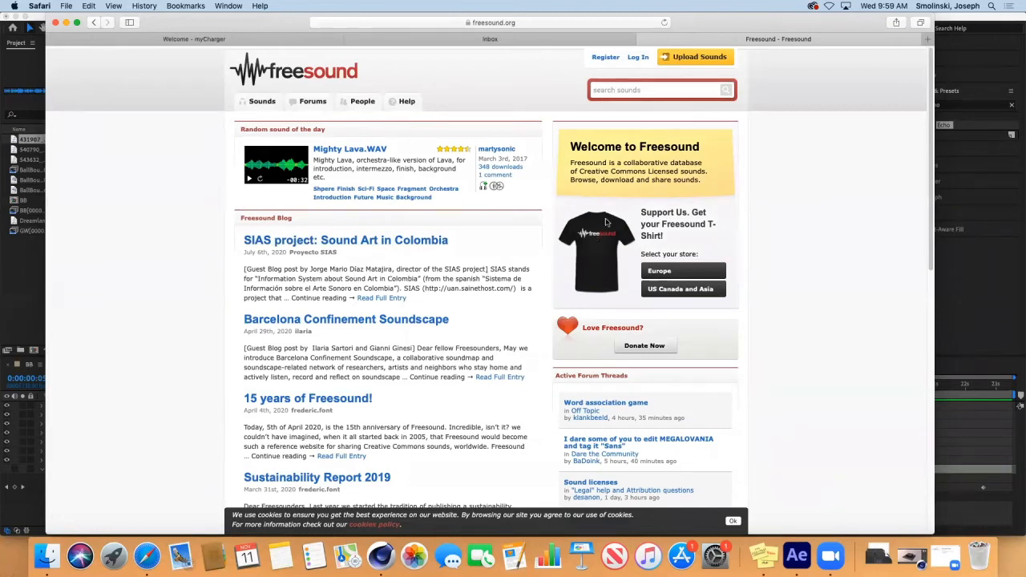
Step: Log into Freesound with the account's username, e-mail and password, saving the password in Safari
{"action": "left_click", "coordinate": [638, 58]}
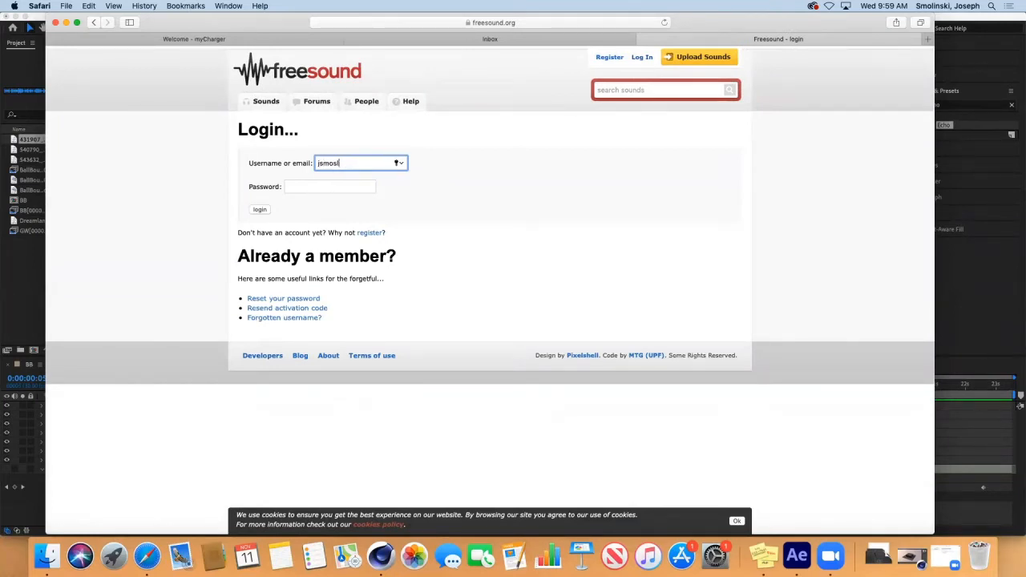
{"action": "key", "text": "Tab"}
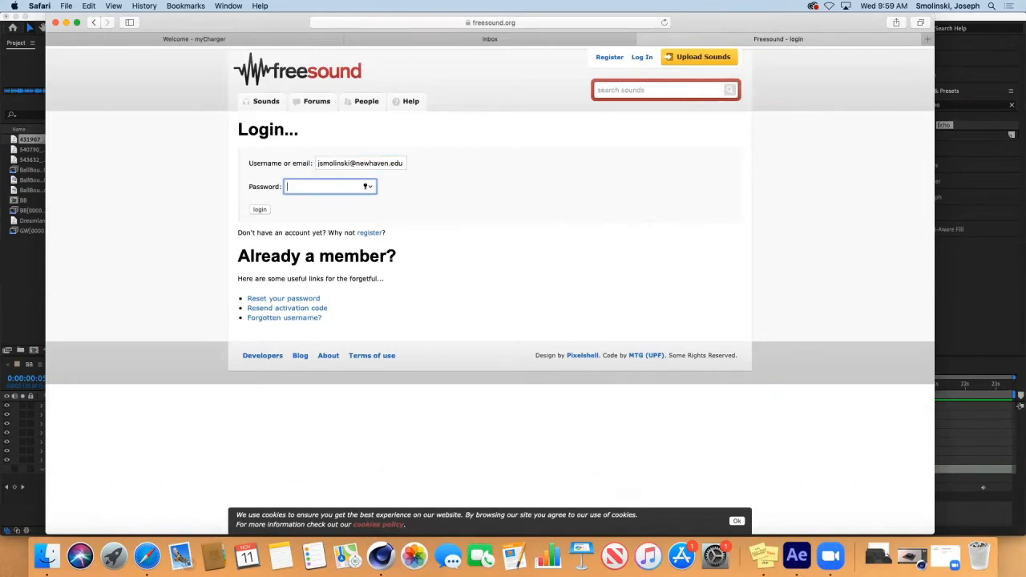
{"action": "key", "text": "Return"}
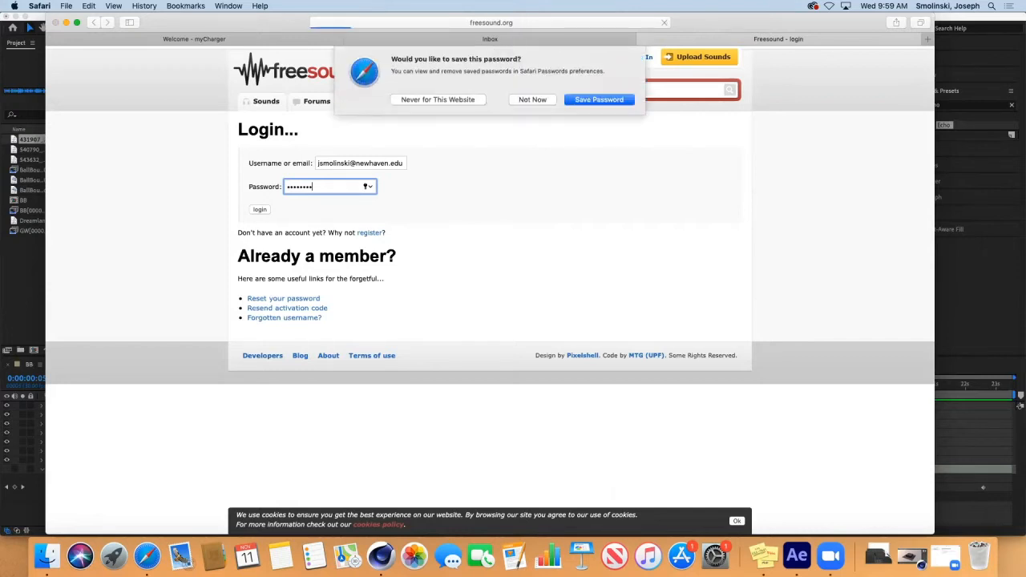
{"action": "left_click", "coordinate": [594, 102]}
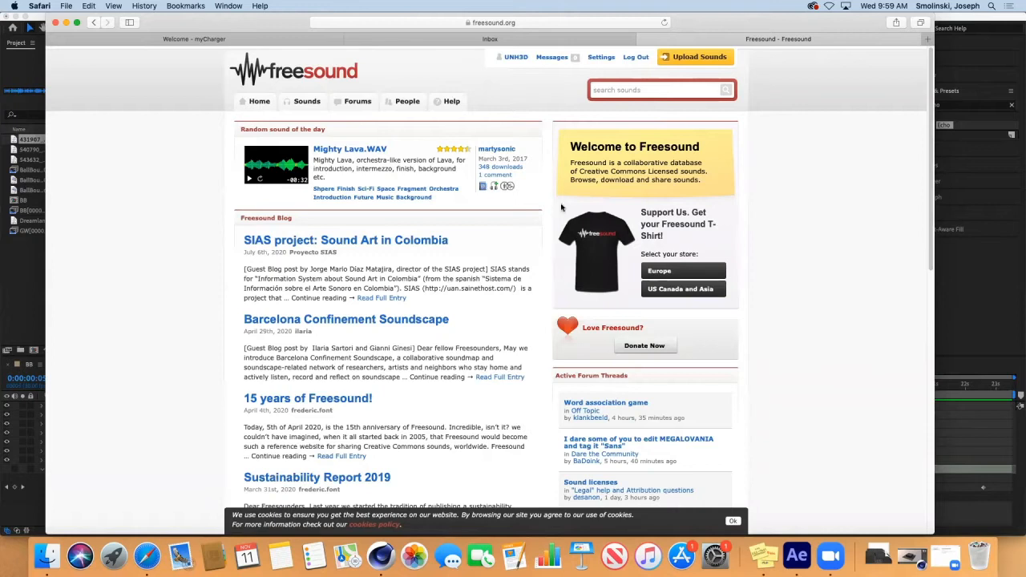
Step: Search Freesound for 'glass shattering'
{"action": "left_click", "coordinate": [644, 90]}
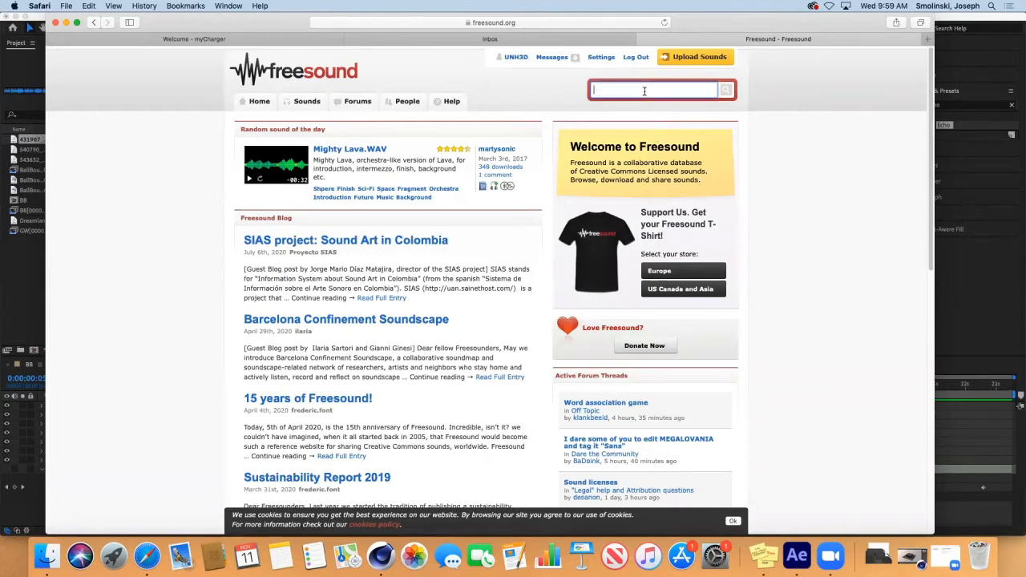
{"action": "type", "text": "glass shattering"}
{"action": "key", "text": "Return"}
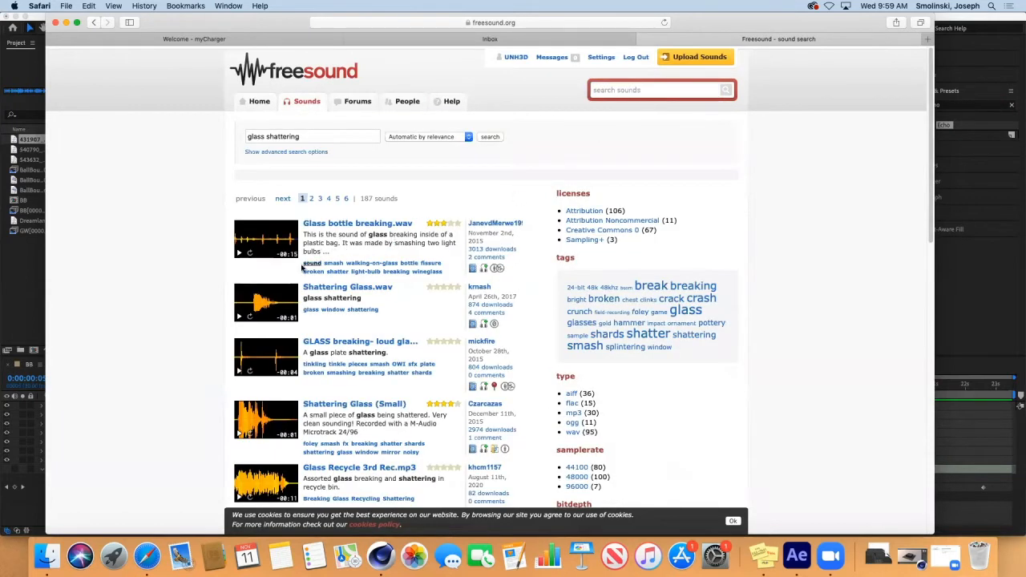
Step: Preview Shattering Glass.wav, Shattering Glass (Small) and Glass Recycle 3rd Rec.mp3 from the results
{"action": "left_click", "coordinate": [238, 320]}
{"action": "left_click", "coordinate": [239, 433]}
{"action": "scroll", "coordinate": [930, 134], "scroll_direction": "down", "scroll_amount": 1}
{"action": "left_click_drag", "start_coordinate": [932, 134], "coordinate": [930, 186]}
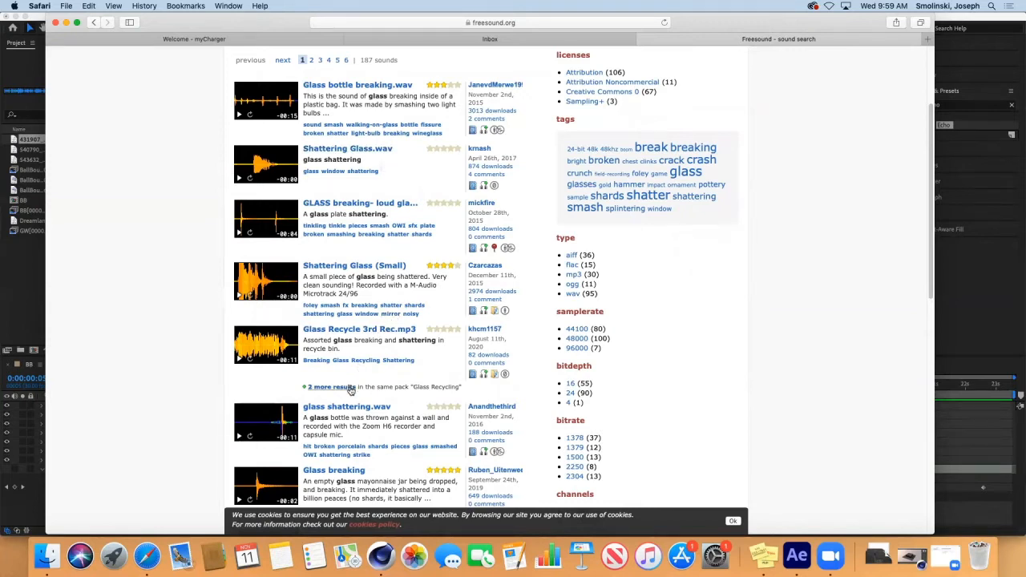
{"action": "left_click", "coordinate": [238, 361]}
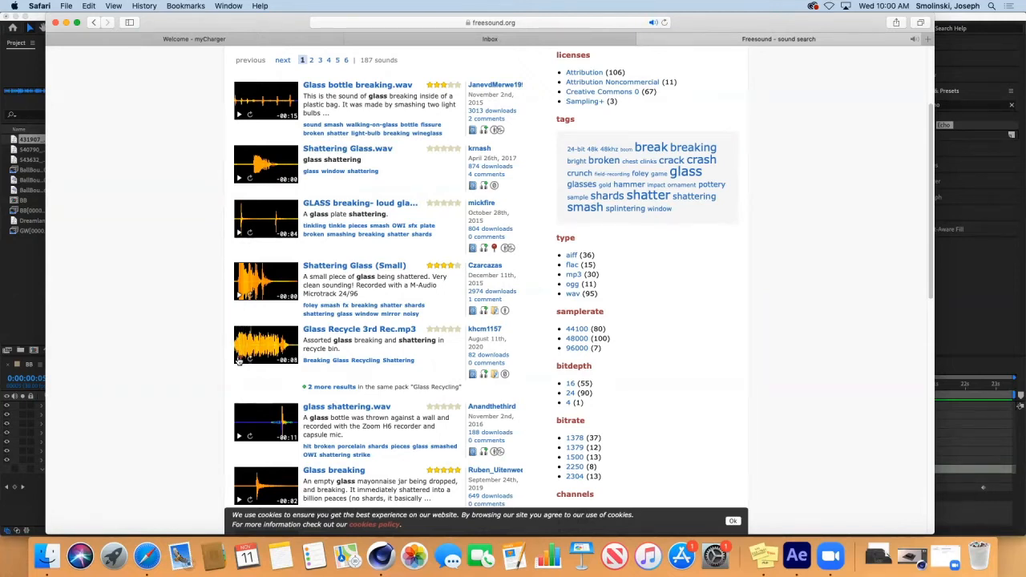
{"action": "left_click", "coordinate": [238, 360]}
Step: Download Glass Recycle 3rd Rec.mp3 from its sound page, allowing downloads from freesound.org
{"action": "left_click", "coordinate": [369, 330]}
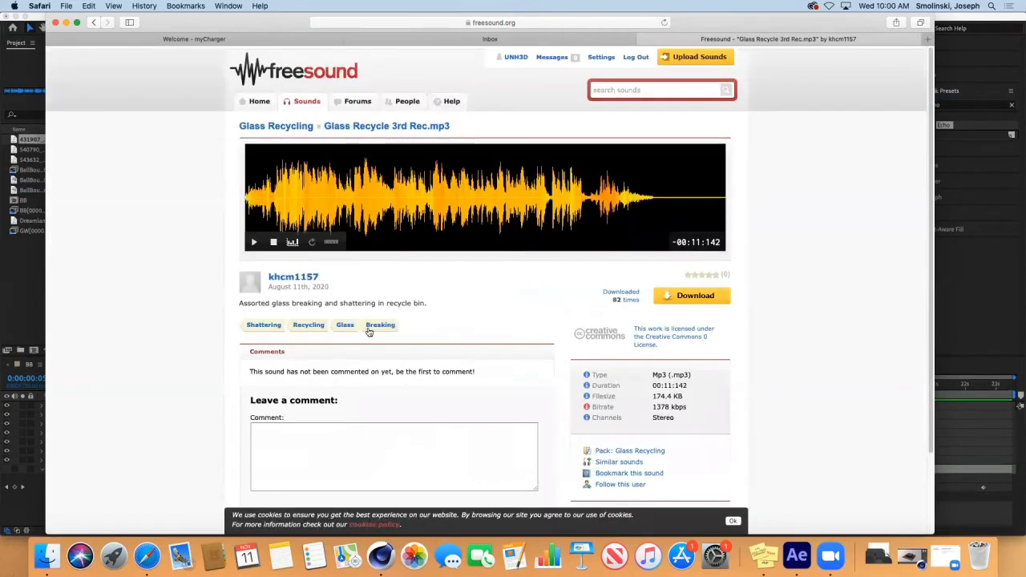
{"action": "left_click", "coordinate": [690, 296]}
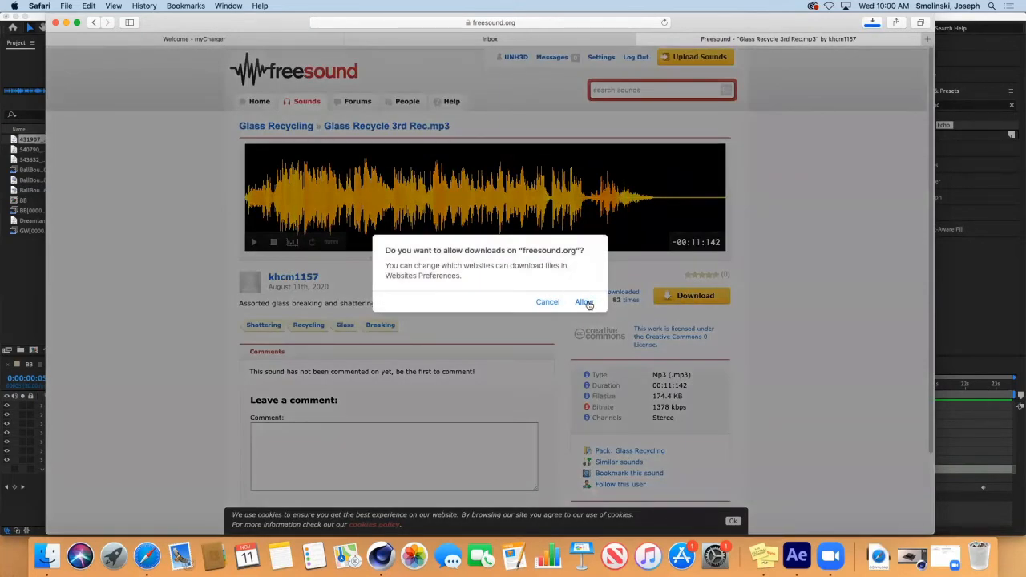
{"action": "left_click", "coordinate": [586, 302]}
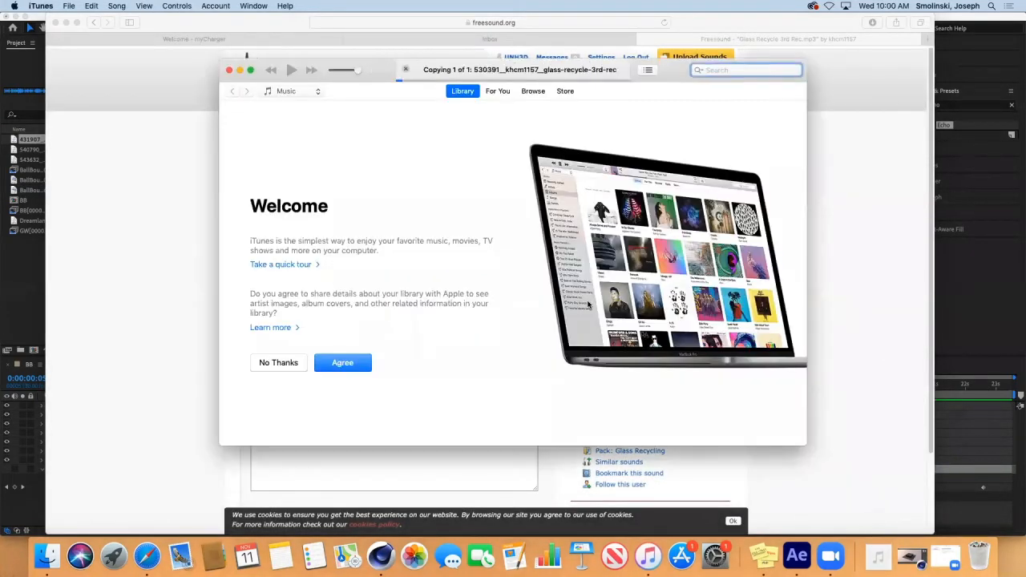
Step: Quit the iTunes welcome window and bring After Effects back to the front
{"action": "left_click", "coordinate": [229, 70]}
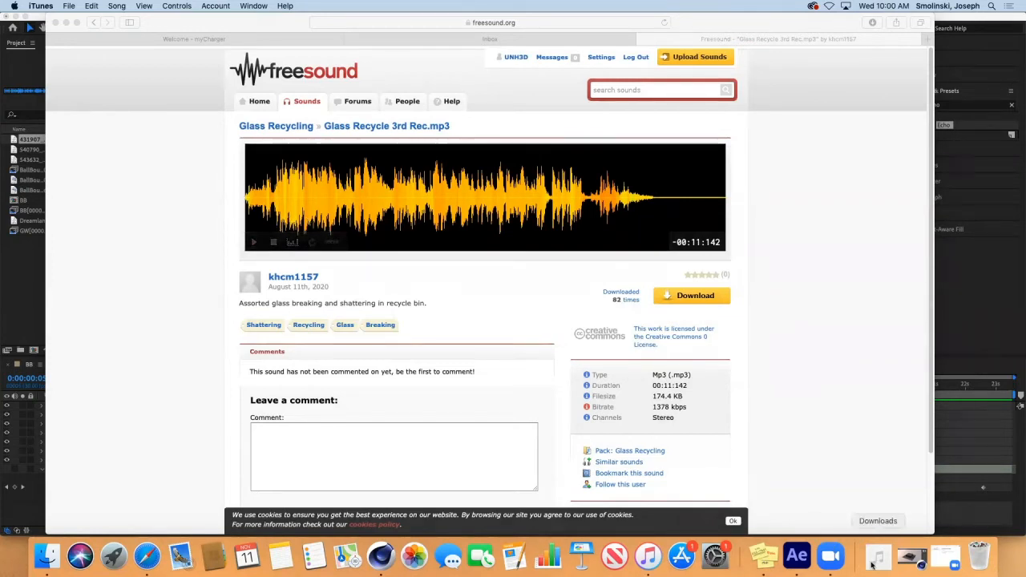
{"action": "left_click", "coordinate": [647, 556]}
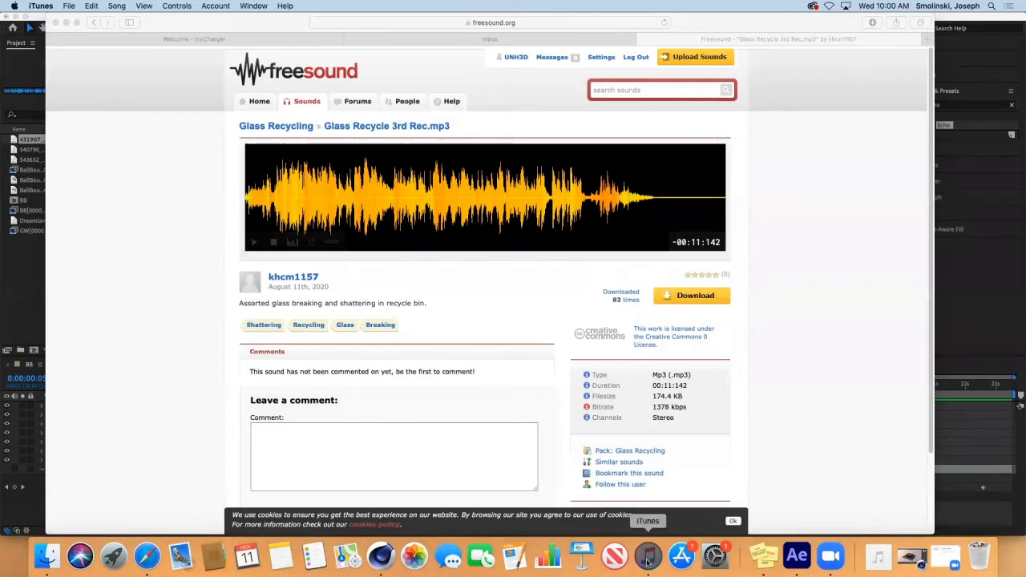
{"action": "key", "text": "super+q"}
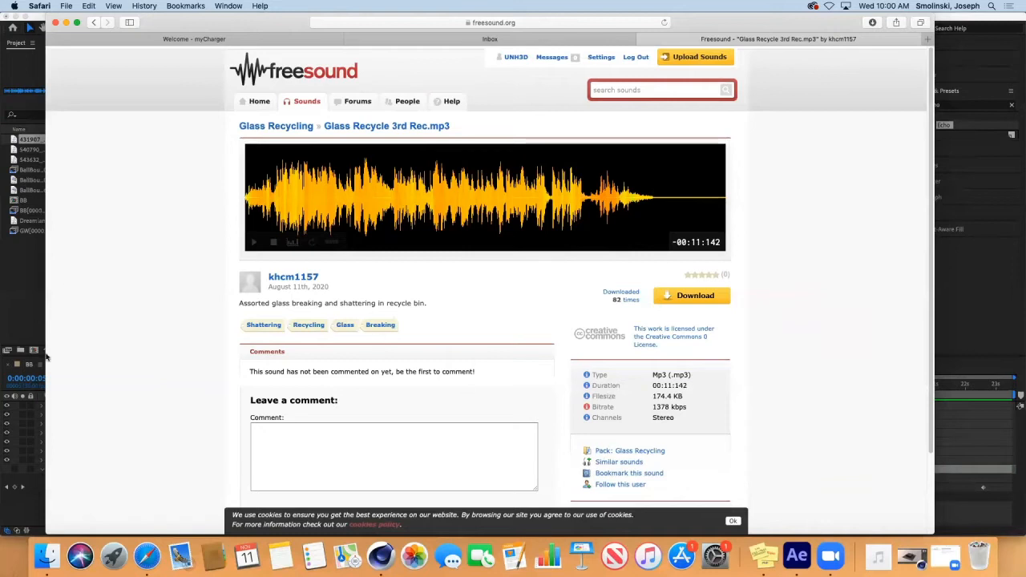
{"action": "left_click", "coordinate": [22, 313]}
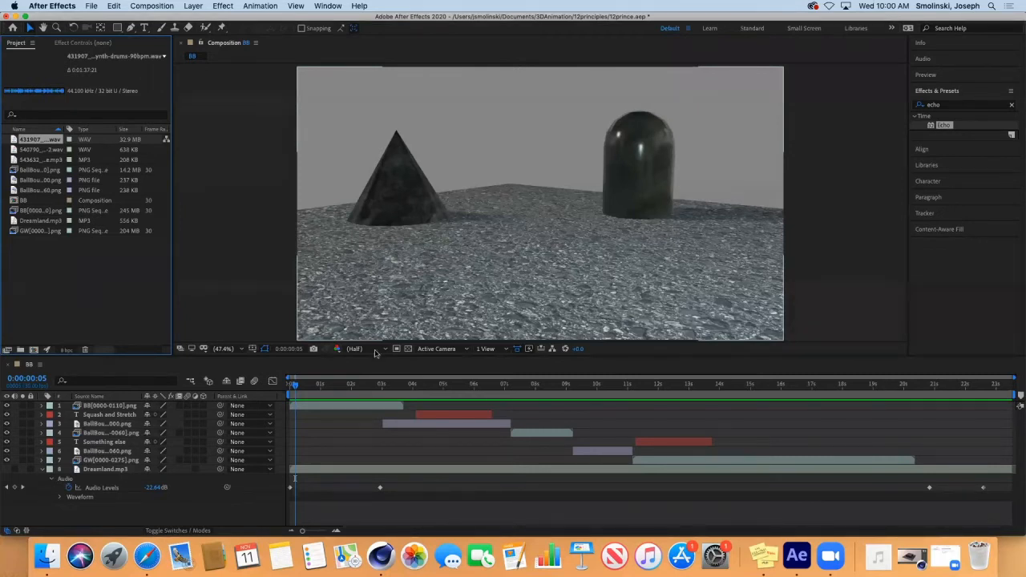
Step: Open the Documents > 3DAnimation > 12principles folder in a Finder window
{"action": "left_click", "coordinate": [45, 553]}
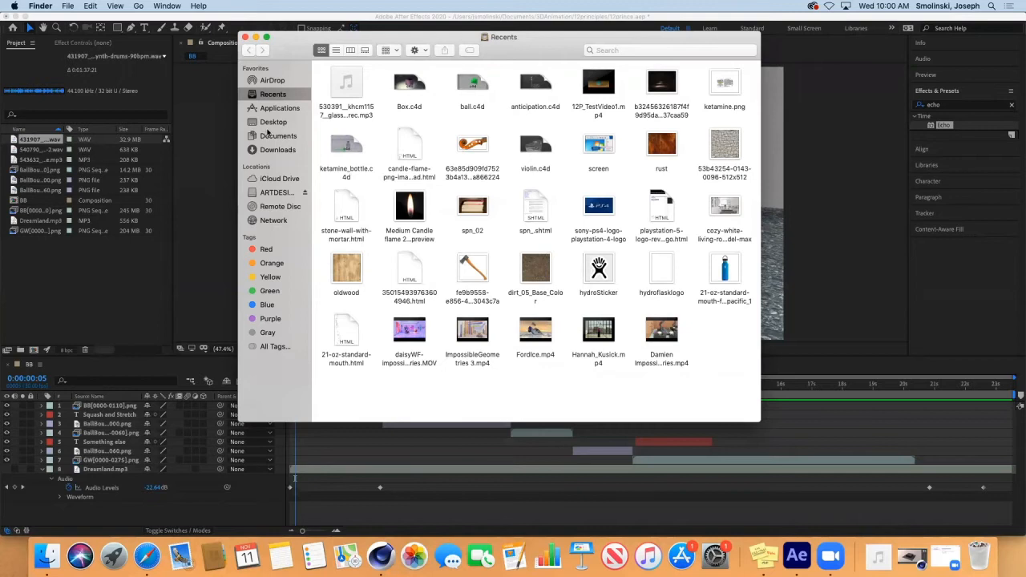
{"action": "left_click", "coordinate": [278, 137]}
{"action": "left_click", "coordinate": [345, 92]}
{"action": "double_click", "coordinate": [345, 93]}
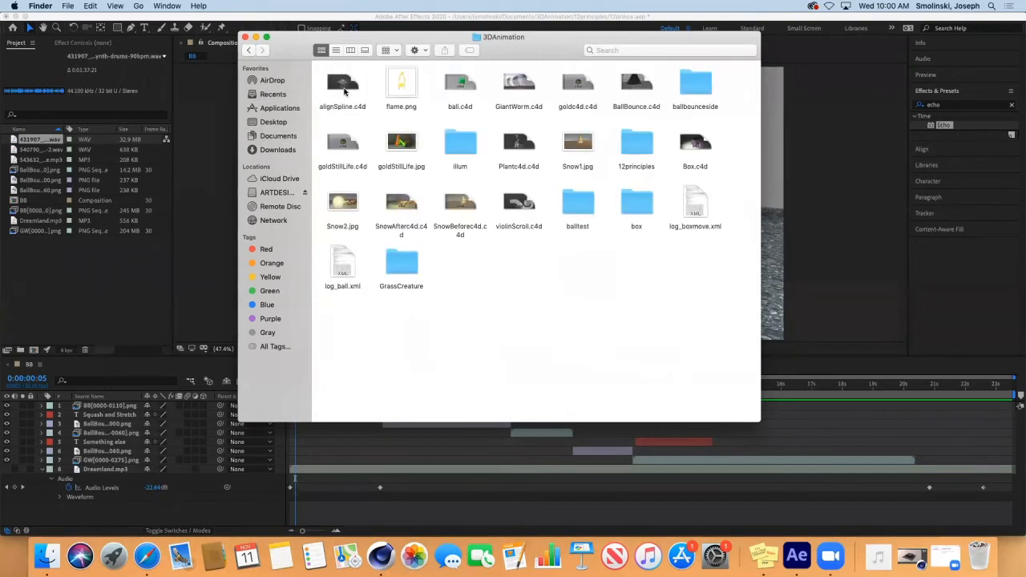
{"action": "double_click", "coordinate": [636, 144]}
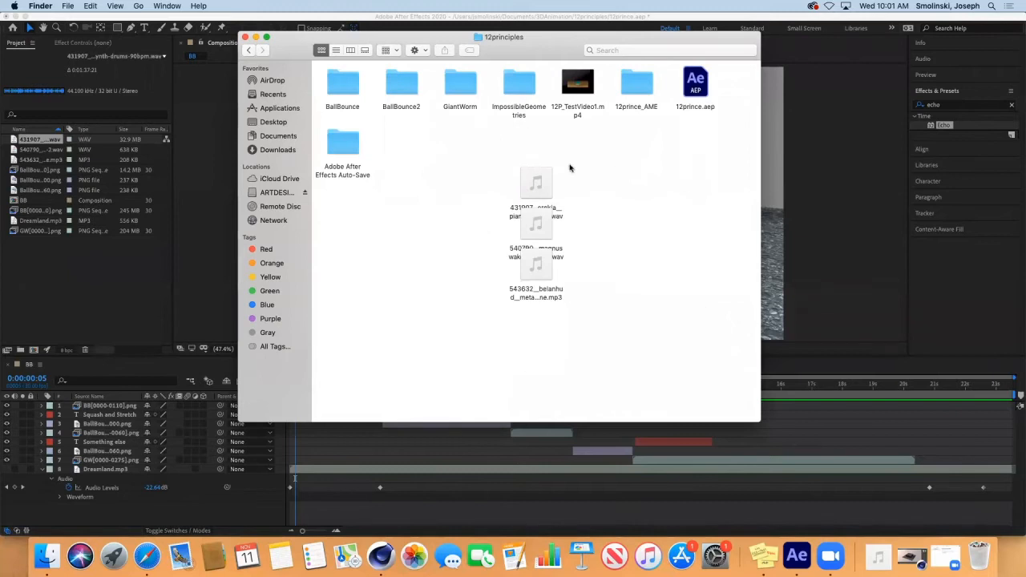
{"action": "left_click_drag", "start_coordinate": [288, 51], "coordinate": [424, 64]}
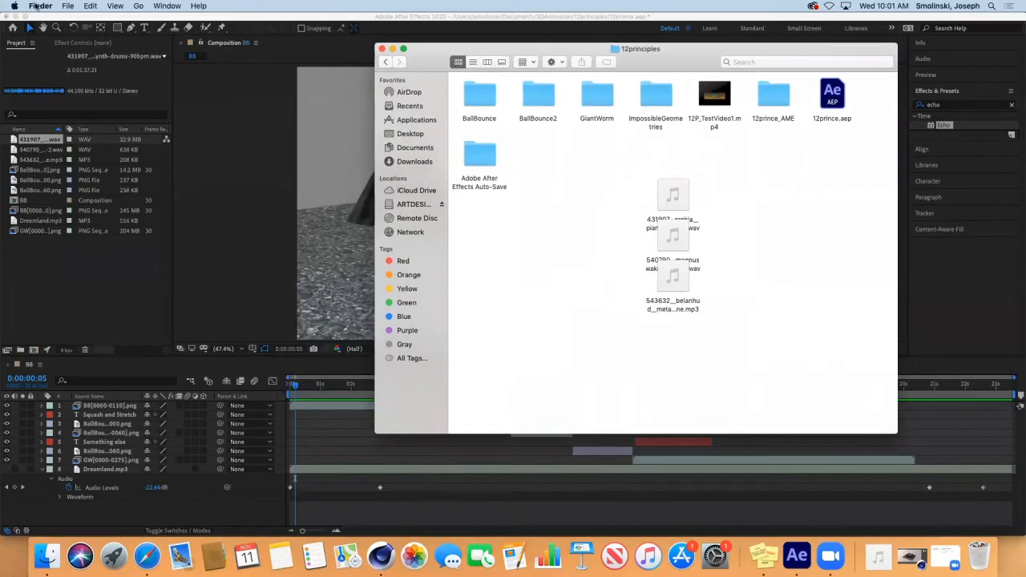
Step: Move the downloaded glass recycle MP3 from Downloads into 12principles and close the Downloads window
{"action": "left_click", "coordinate": [67, 6]}
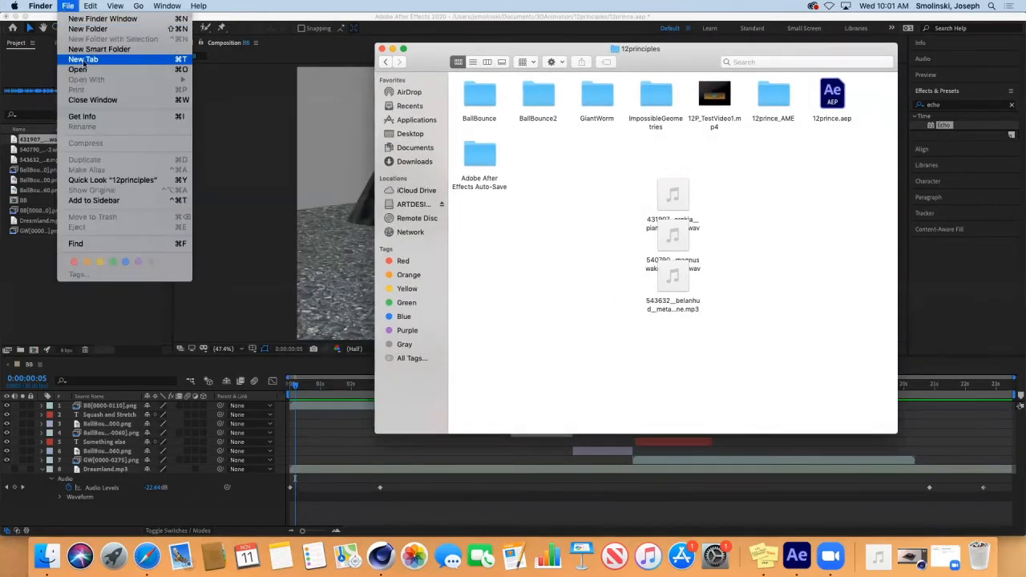
{"action": "left_click", "coordinate": [95, 19]}
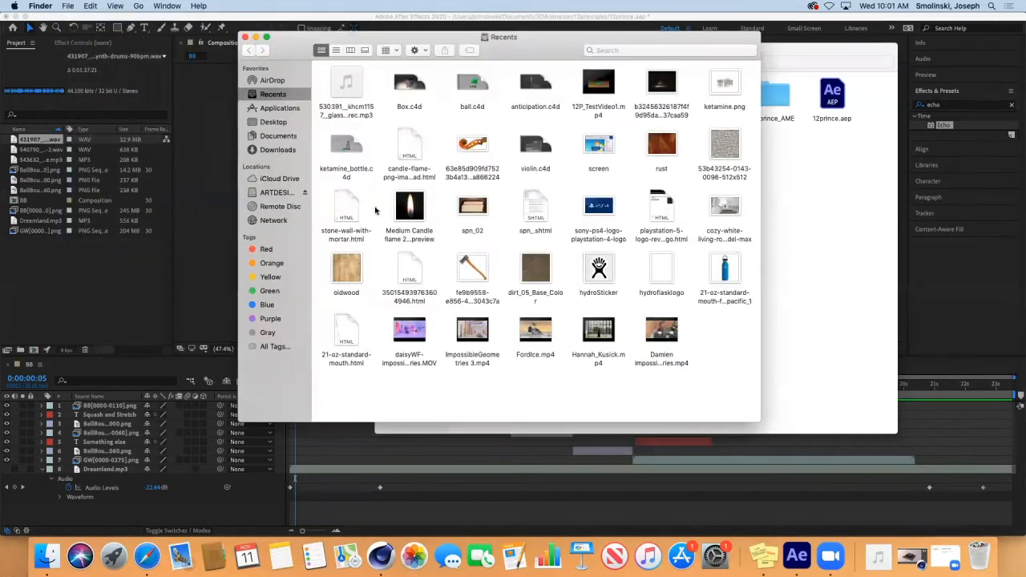
{"action": "left_click", "coordinate": [272, 151]}
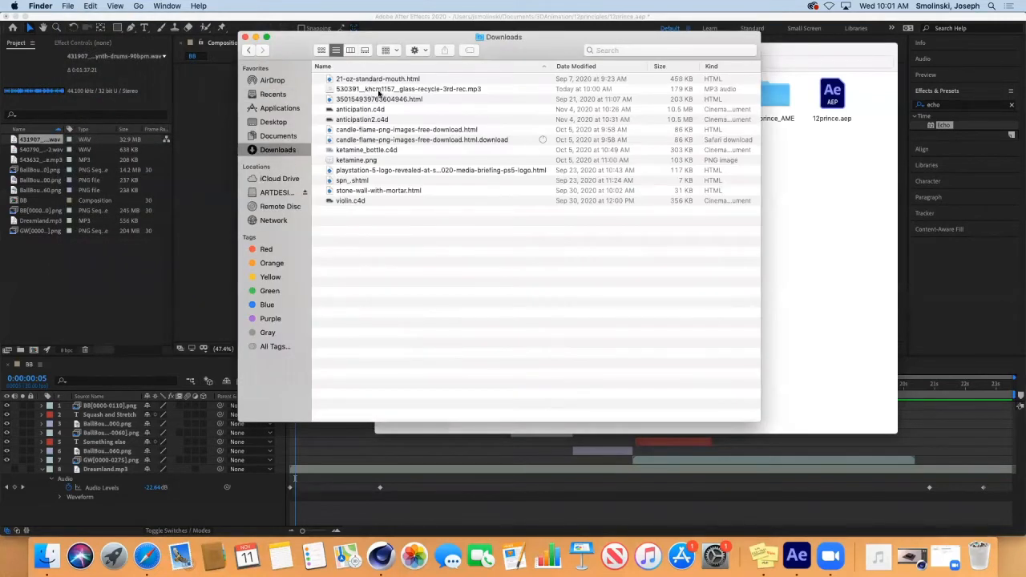
{"action": "left_click_drag", "start_coordinate": [405, 91], "coordinate": [840, 289]}
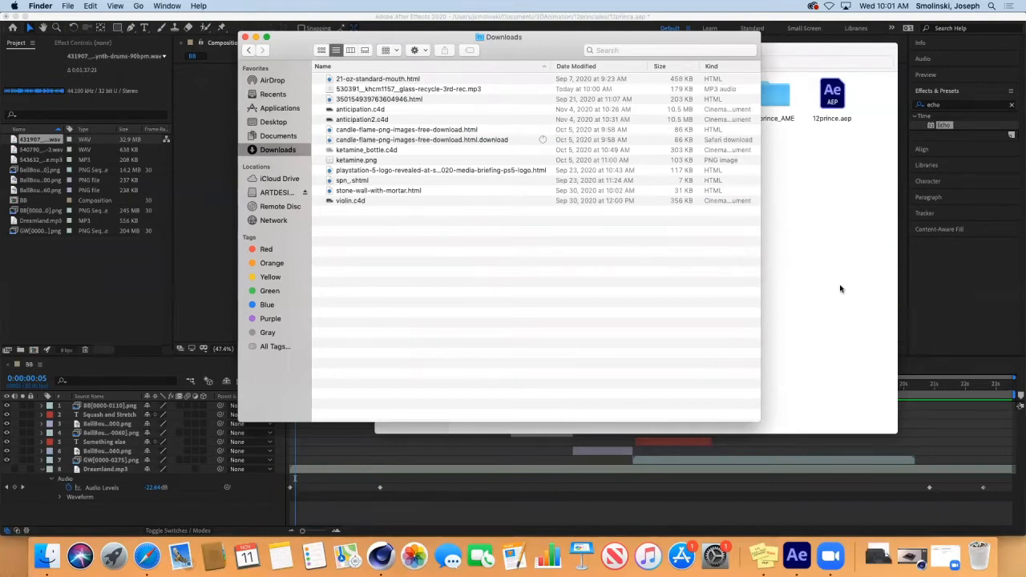
{"action": "left_click", "coordinate": [246, 39]}
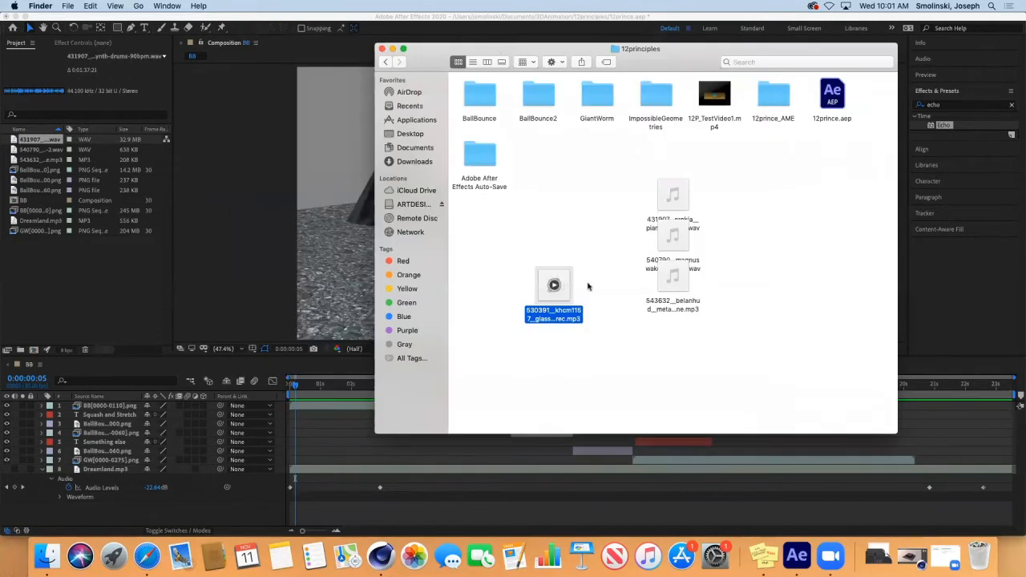
{"action": "mouse_move", "coordinate": [565, 290]}
Step: Import the 530391 glass-recycle MP3 from Documents/3DAnimation/12principles into the After Effects project
{"action": "left_click", "coordinate": [125, 290]}
{"action": "left_click", "coordinate": [90, 5]}
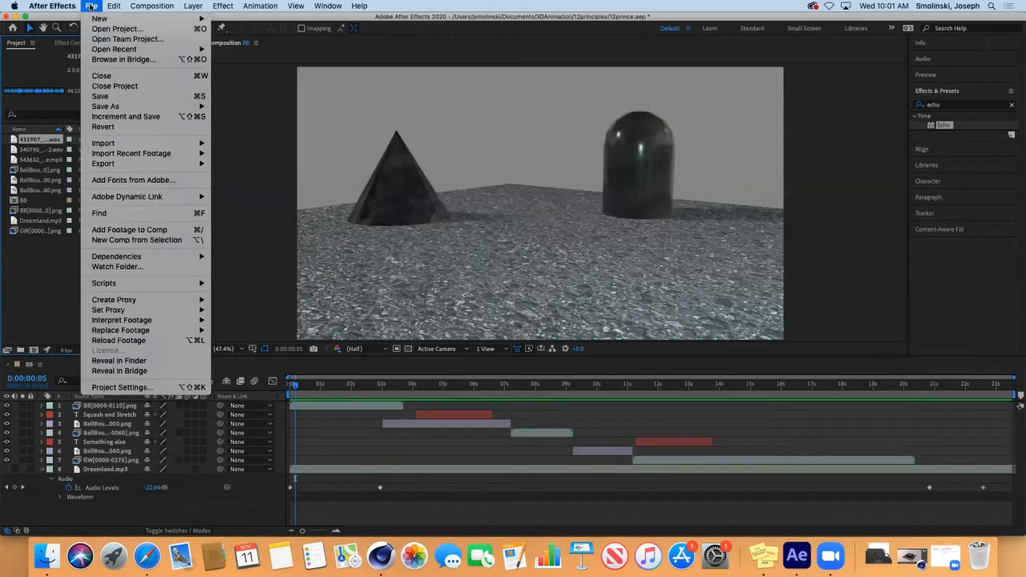
{"action": "mouse_move", "coordinate": [106, 144]}
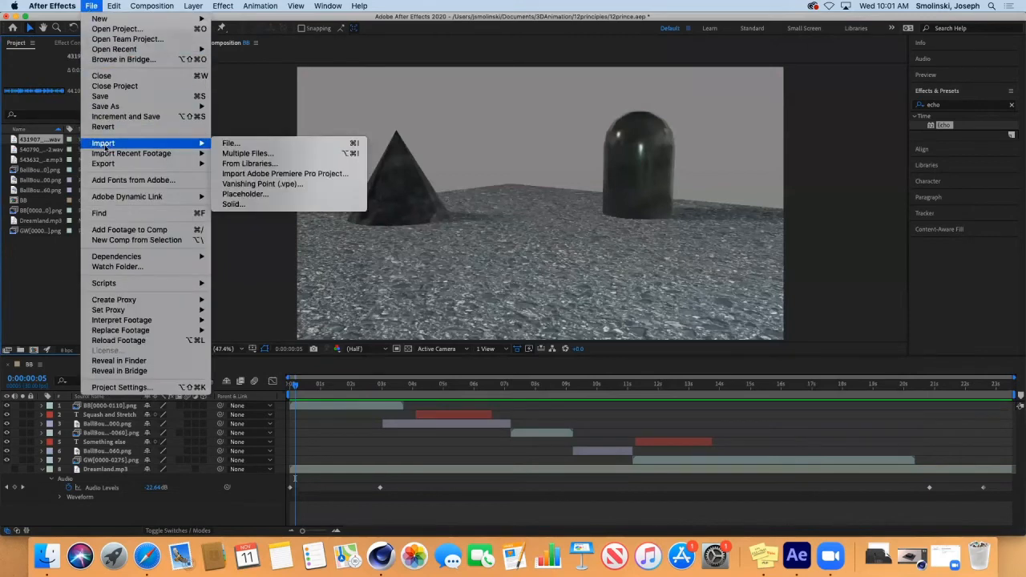
{"action": "left_click", "coordinate": [240, 145]}
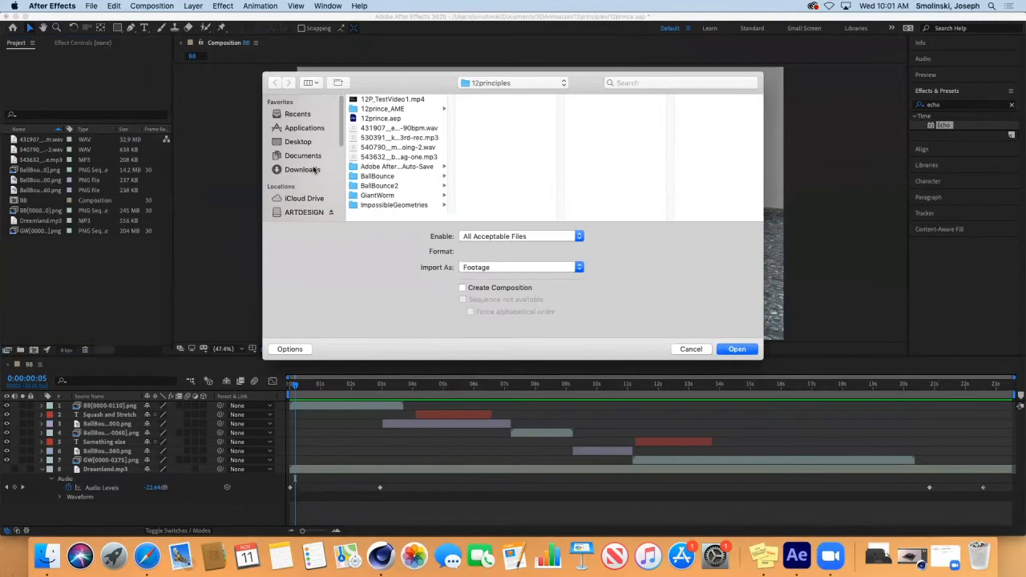
{"action": "left_click", "coordinate": [302, 156]}
{"action": "left_click", "coordinate": [375, 100]}
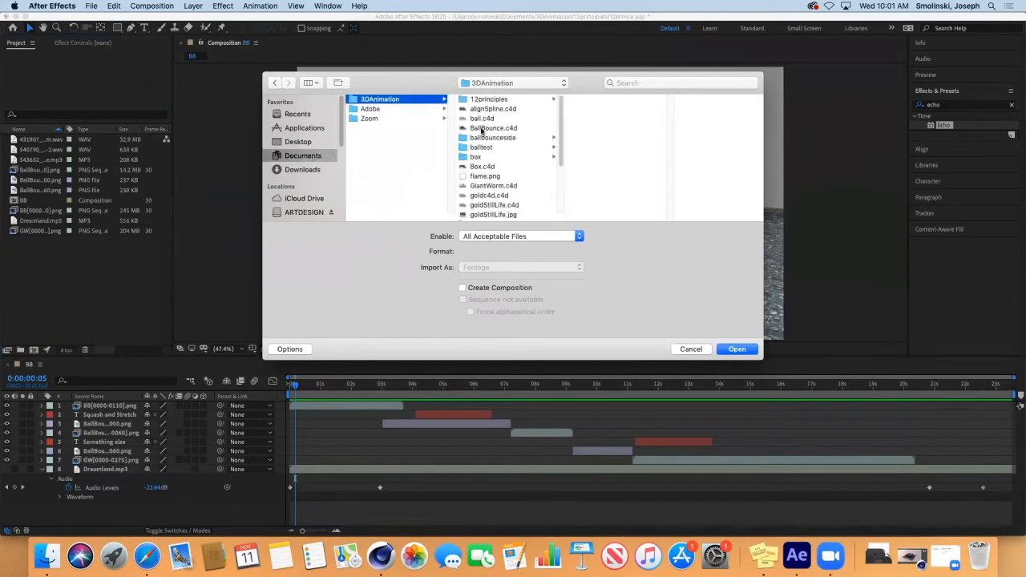
{"action": "left_click", "coordinate": [503, 102]}
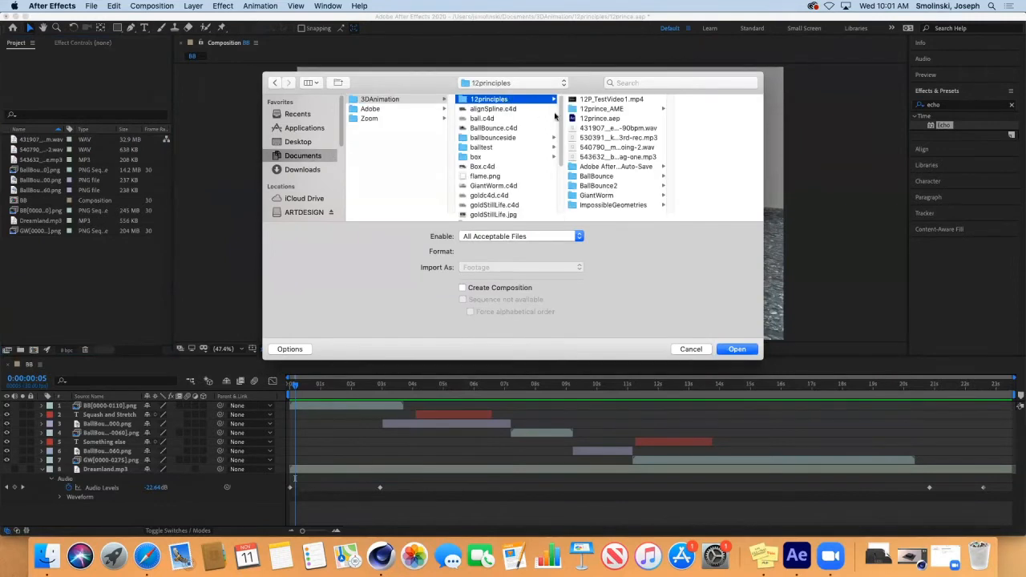
{"action": "left_click", "coordinate": [610, 128]}
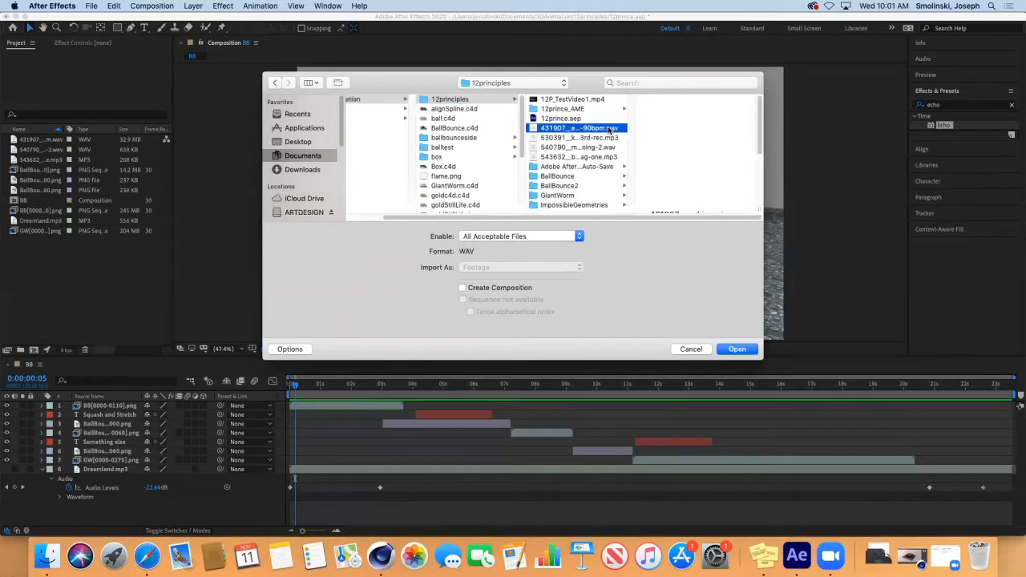
{"action": "left_click_drag", "start_coordinate": [763, 359], "coordinate": [882, 433]}
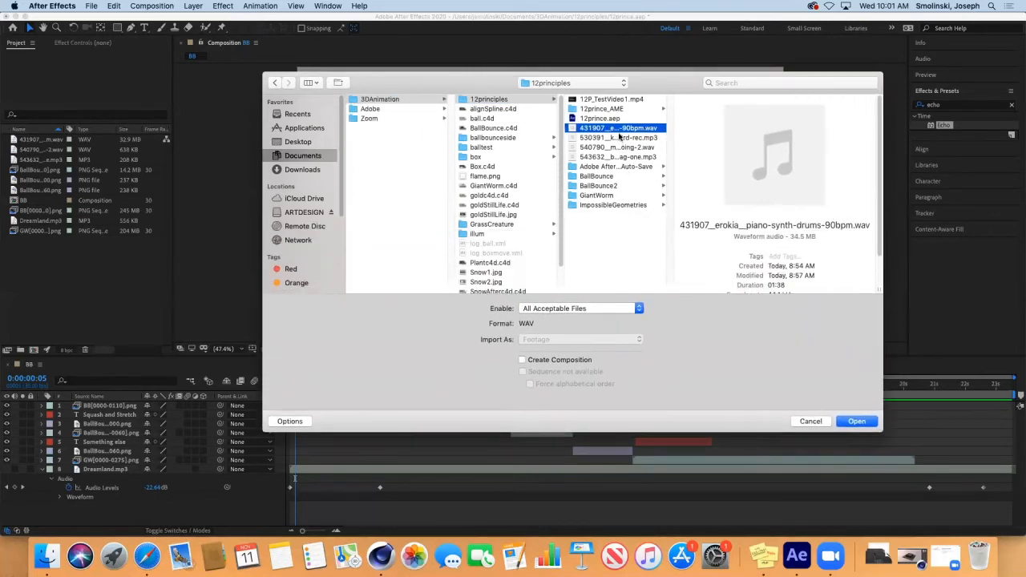
{"action": "left_click", "coordinate": [619, 138]}
{"action": "left_click", "coordinate": [855, 421]}
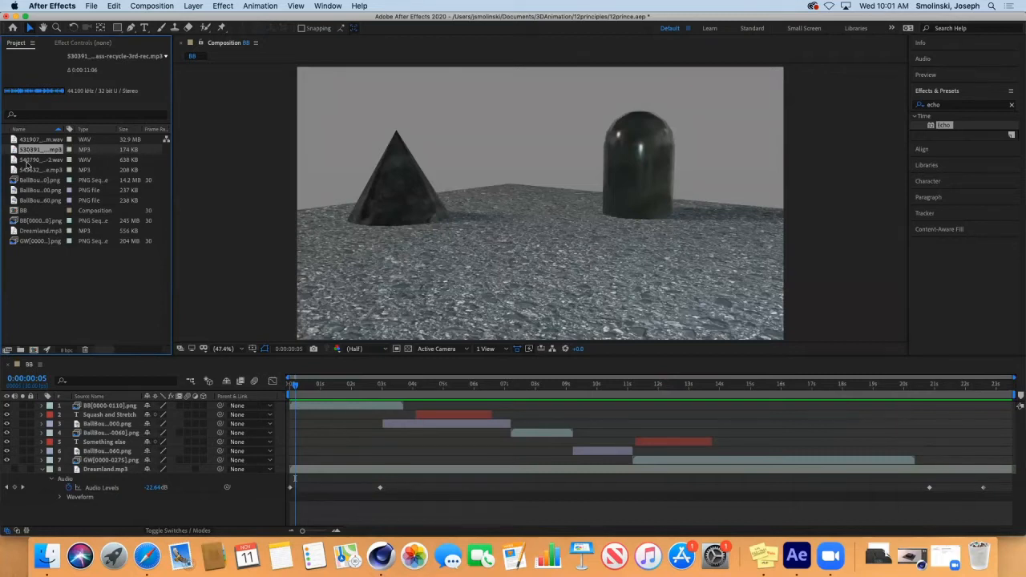
Step: Locate the ball's floor impact at 0:00:07:10 and add the 540790 boing wav as layer 5
{"action": "left_click_drag", "start_coordinate": [294, 386], "coordinate": [348, 416]}
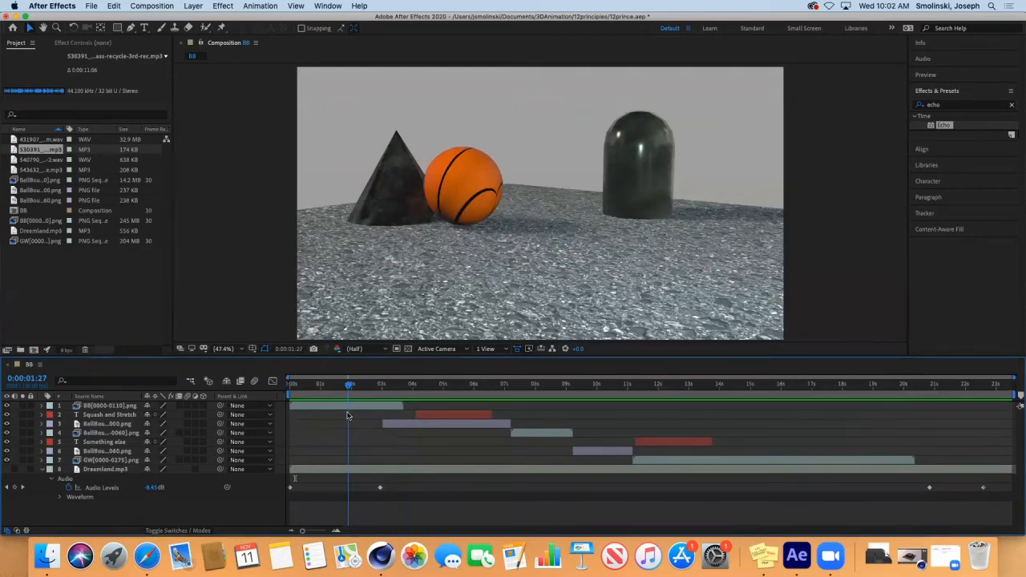
{"action": "left_click_drag", "start_coordinate": [348, 416], "coordinate": [515, 401]}
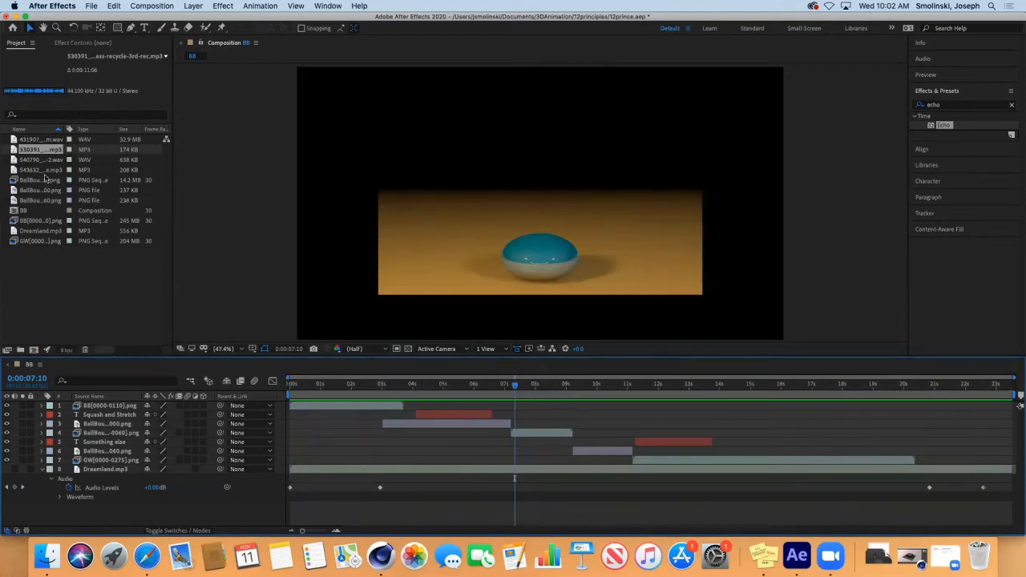
{"action": "left_click", "coordinate": [44, 161]}
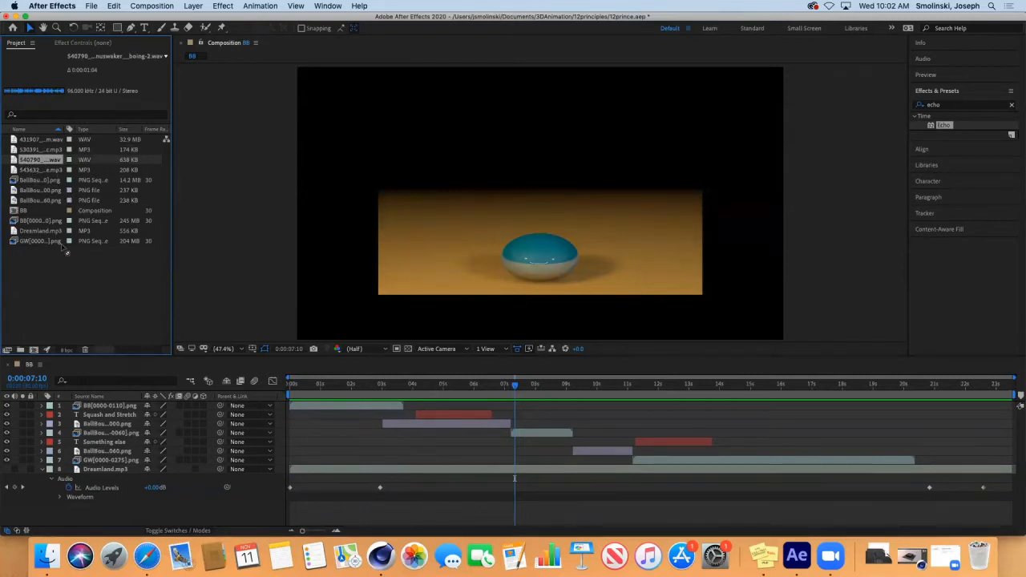
{"action": "left_click_drag", "start_coordinate": [102, 373], "coordinate": [105, 442]}
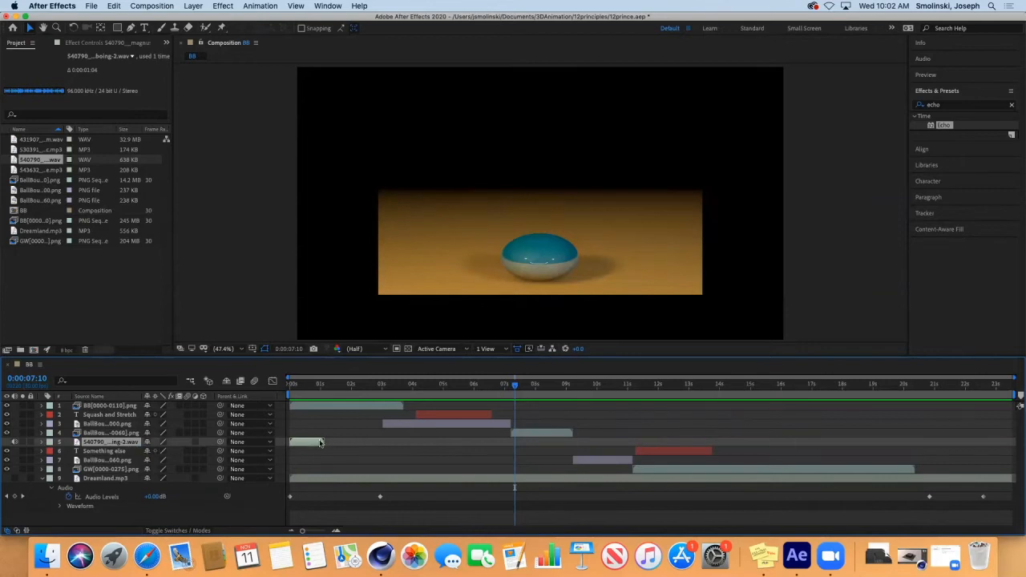
Step: Shift the boing-2.wav layer to start around 0:00:07:10 and preview the composition
{"action": "left_click_drag", "start_coordinate": [316, 446], "coordinate": [531, 449]}
{"action": "key", "text": "space"}
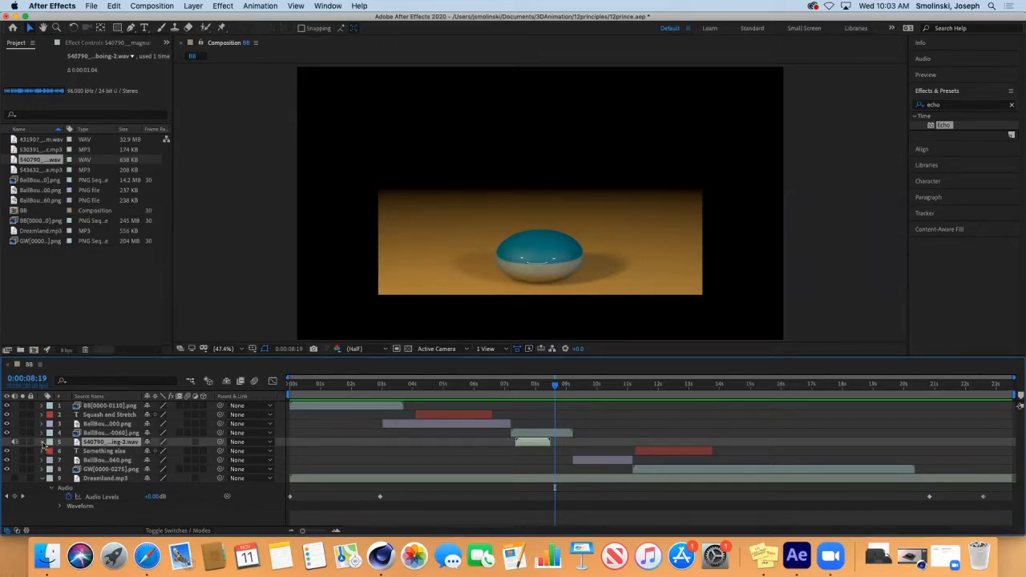
Step: Reveal the boing layer's audio waveform, park at 0:00:07:15, and zoom the timeline in
{"action": "left_click", "coordinate": [43, 442]}
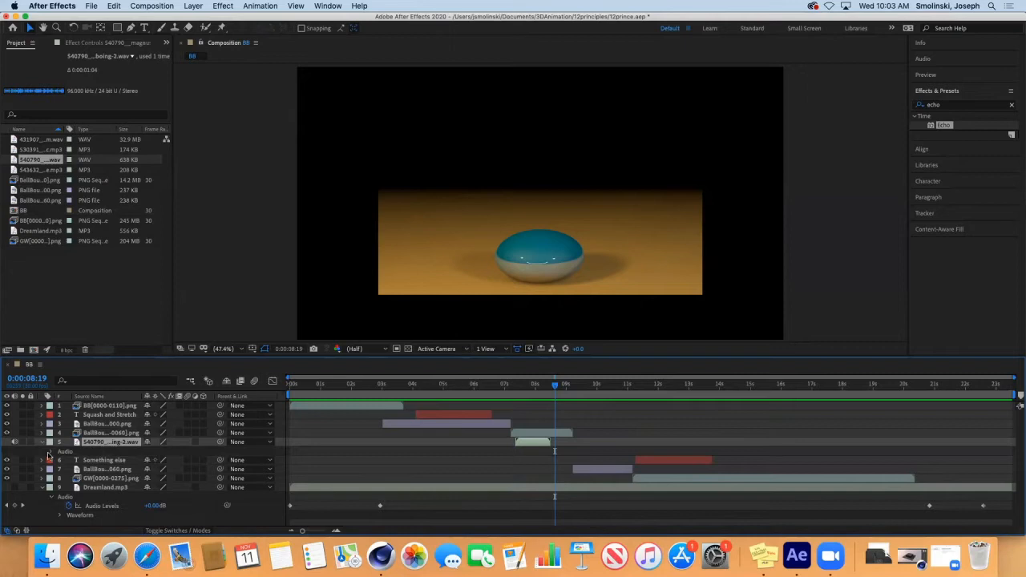
{"action": "left_click", "coordinate": [51, 453]}
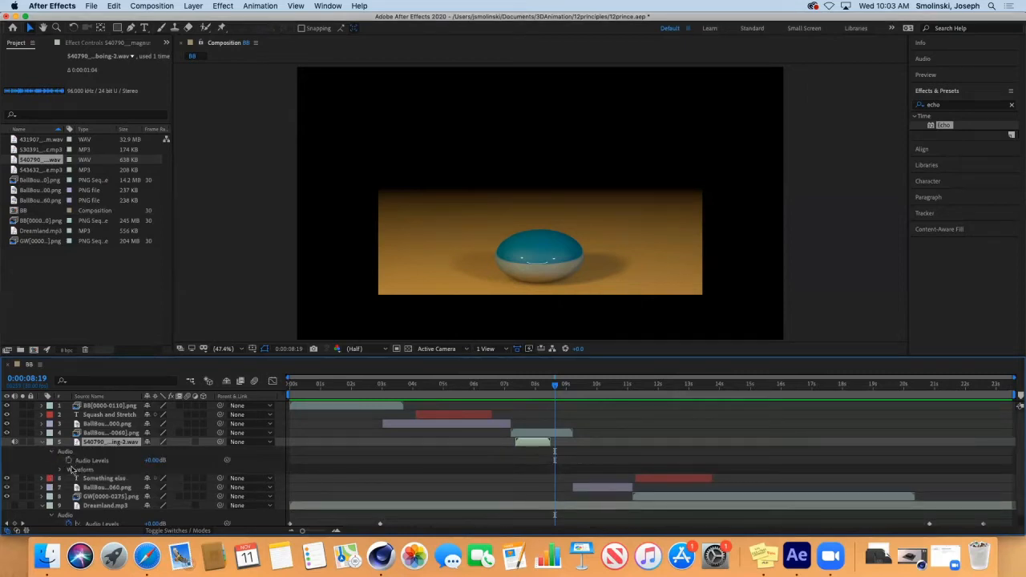
{"action": "left_click", "coordinate": [59, 472]}
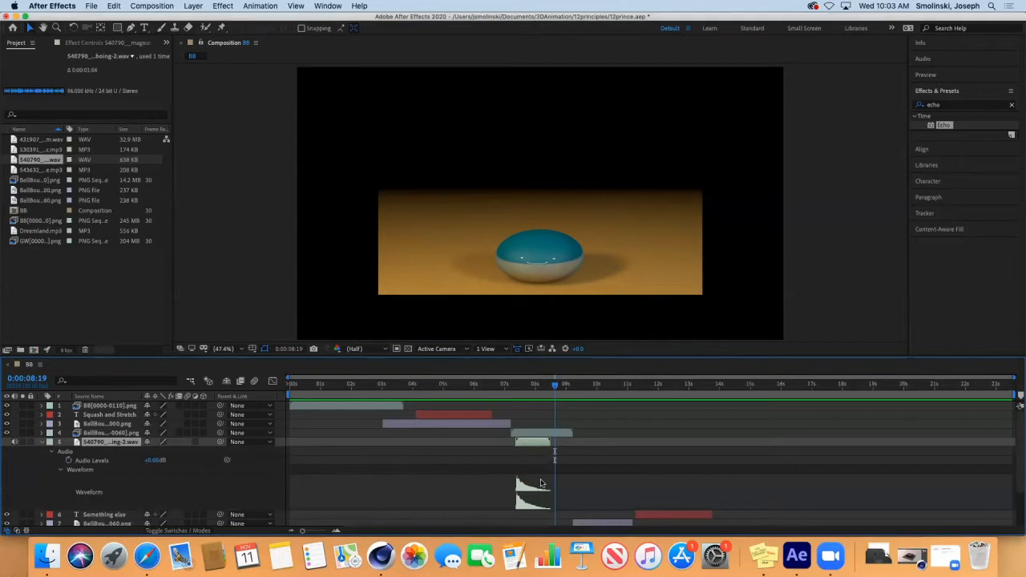
{"action": "left_click_drag", "start_coordinate": [554, 383], "coordinate": [520, 384]}
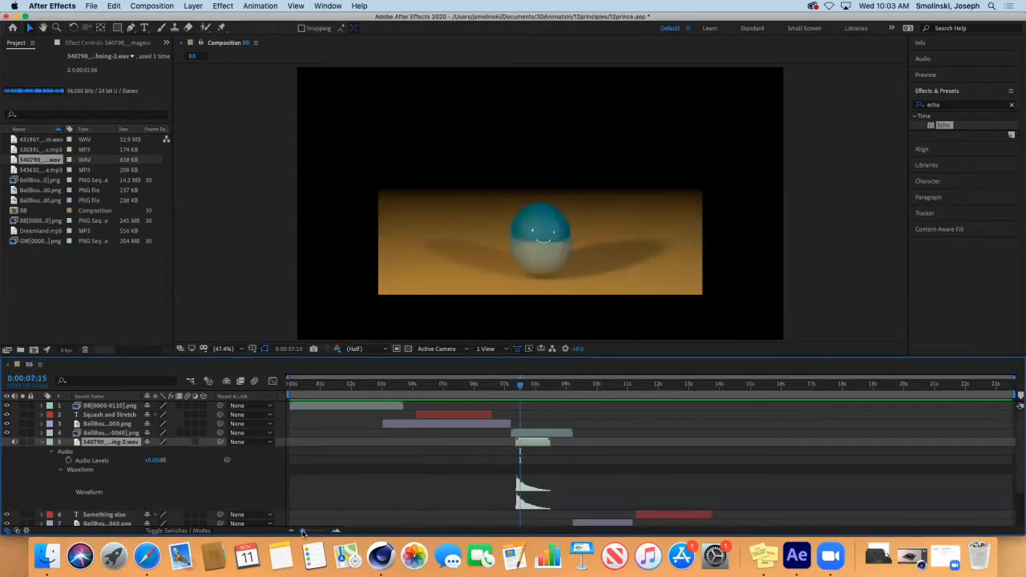
{"action": "left_click_drag", "start_coordinate": [302, 533], "coordinate": [321, 533]}
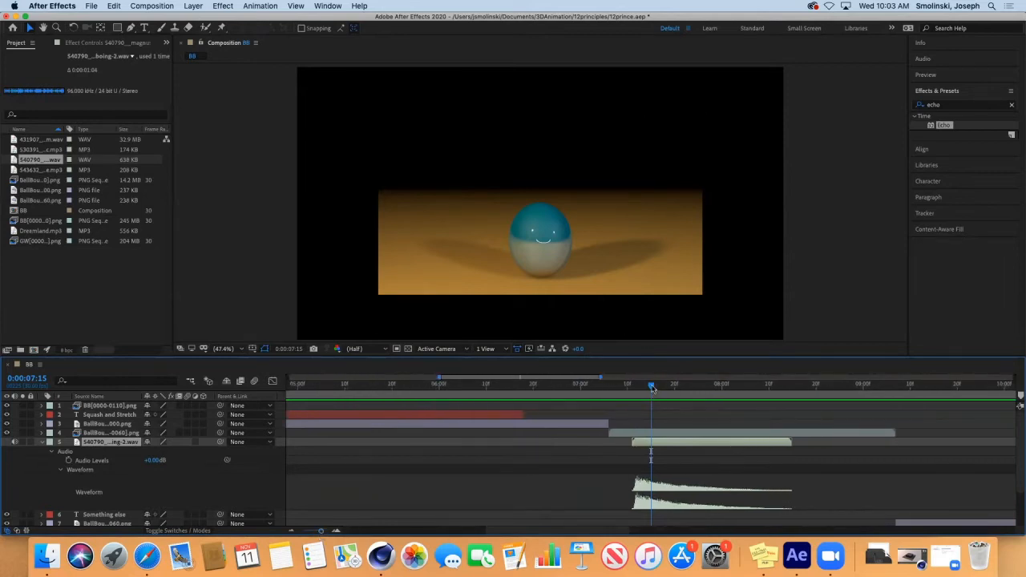
Step: Nudge the boing-2.wav clip on layer 5 a few frames later and preview the bounce
{"action": "mouse_move", "coordinate": [650, 387]}
{"action": "left_mouse_down"}
{"action": "mouse_move", "coordinate": [586, 401]}
{"action": "mouse_move", "coordinate": [646, 405]}
{"action": "left_mouse_up"}
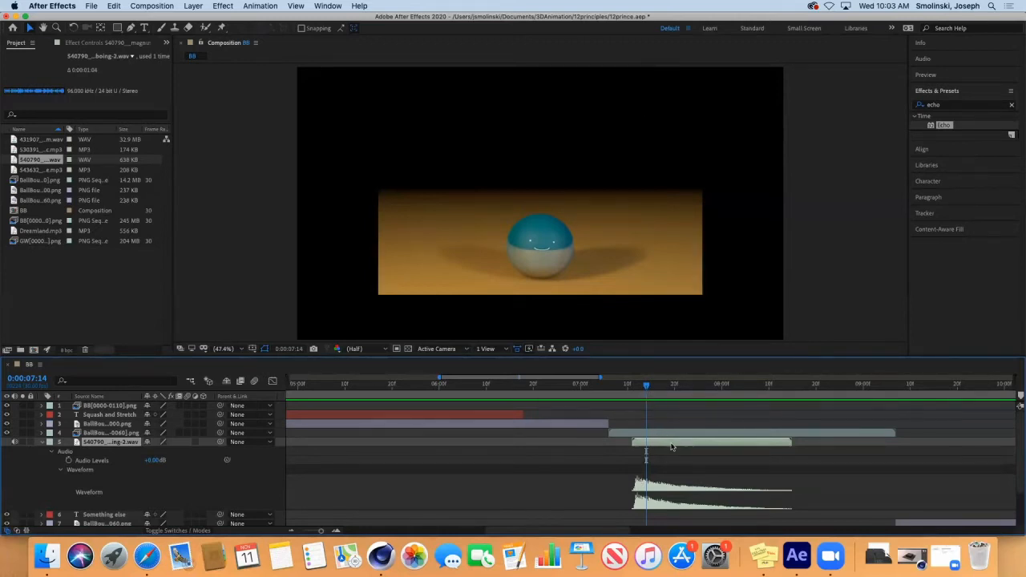
{"action": "left_click_drag", "start_coordinate": [671, 446], "coordinate": [679, 446]}
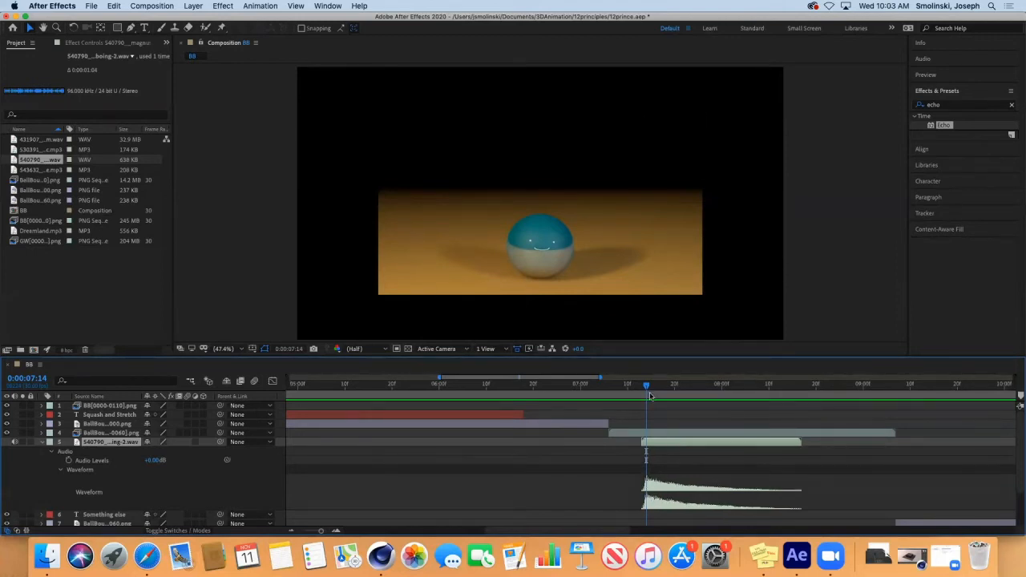
{"action": "left_click_drag", "start_coordinate": [646, 388], "coordinate": [611, 388]}
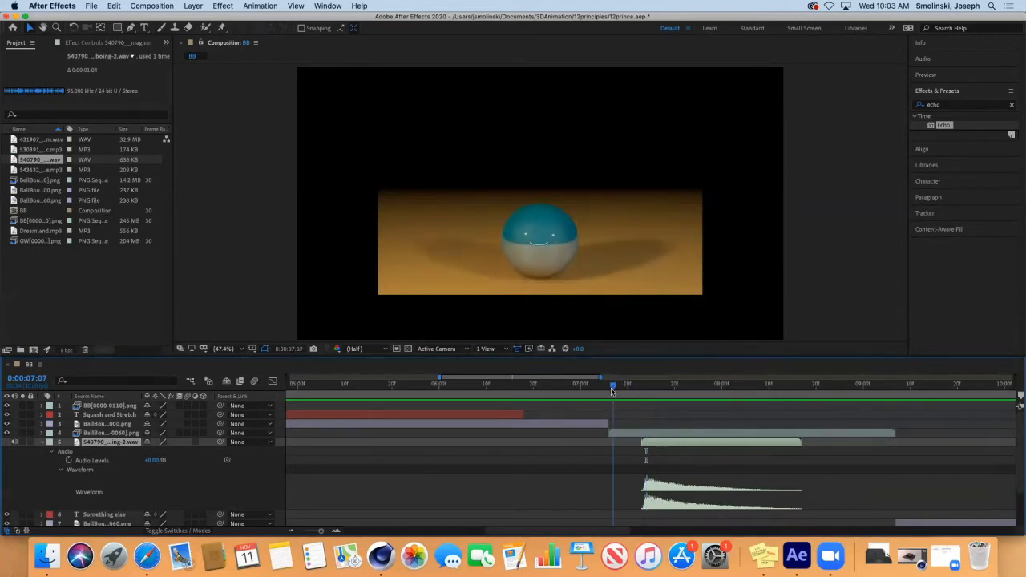
{"action": "key", "text": "space"}
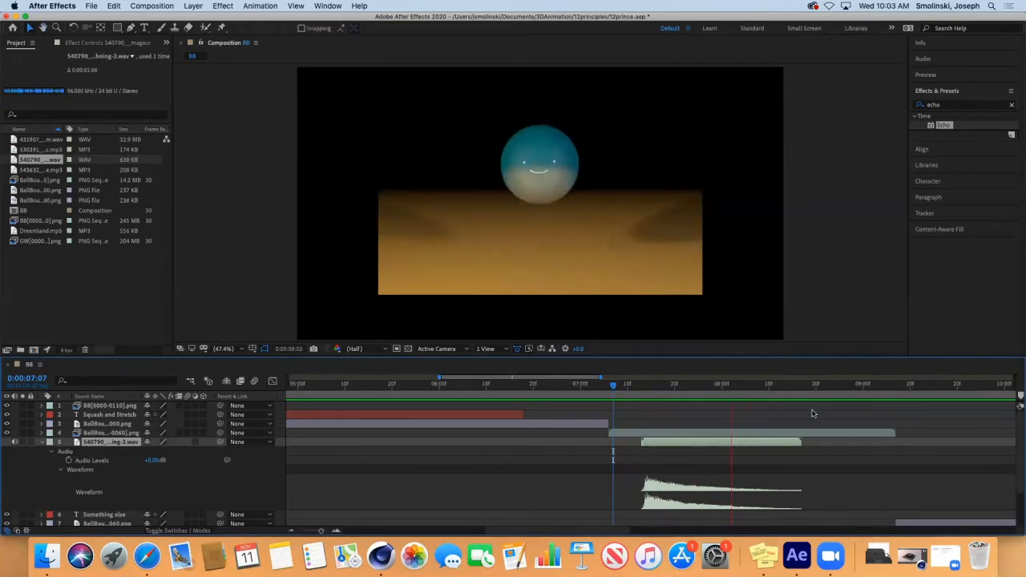
{"action": "key", "text": "space"}
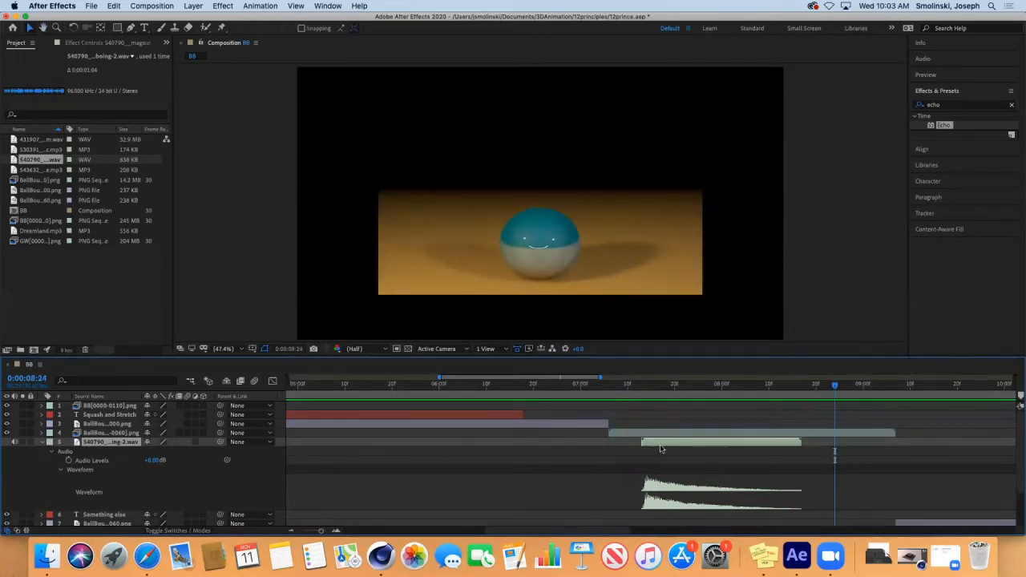
Step: Keep nudging the boing clip later and previewing until it starts near 0:00:07:14, matching the floor impact
{"action": "left_click_drag", "start_coordinate": [659, 446], "coordinate": [664, 448]}
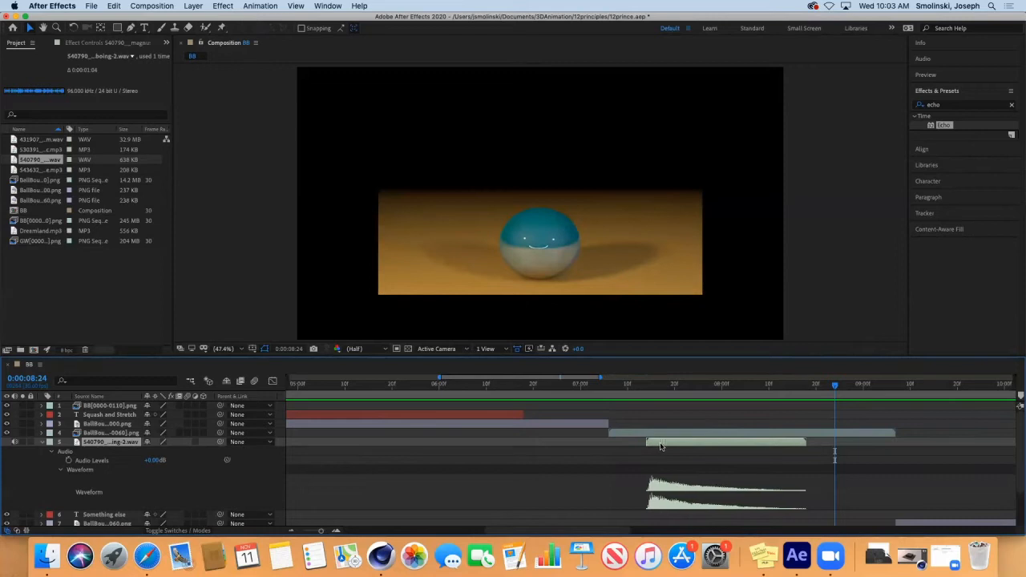
{"action": "left_click", "coordinate": [623, 386]}
{"action": "key", "text": "space"}
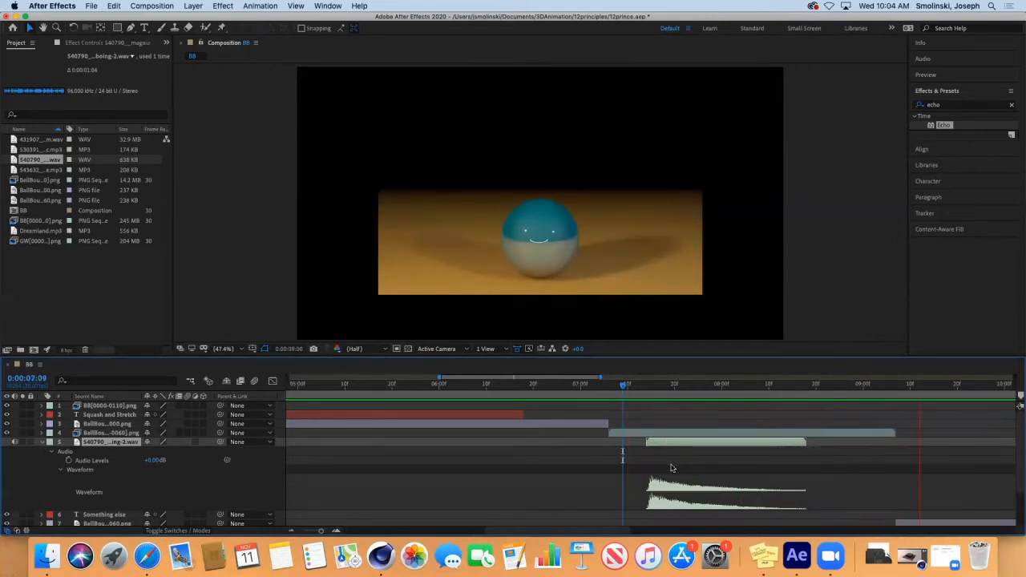
{"action": "key", "text": "space"}
{"action": "left_click", "coordinate": [589, 387]}
{"action": "left_click", "coordinate": [510, 387]}
{"action": "key", "text": "space"}
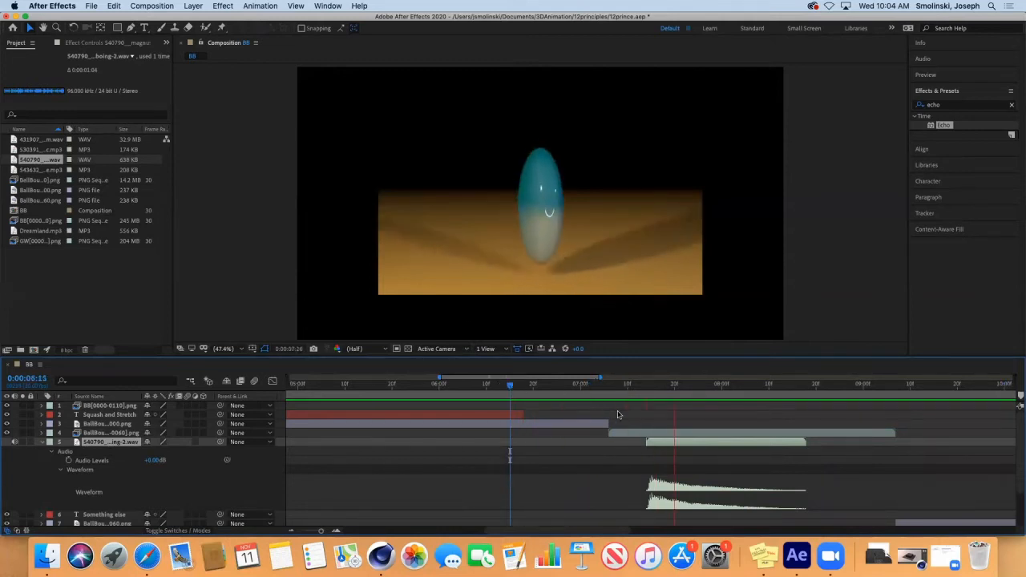
{"action": "key", "text": "space"}
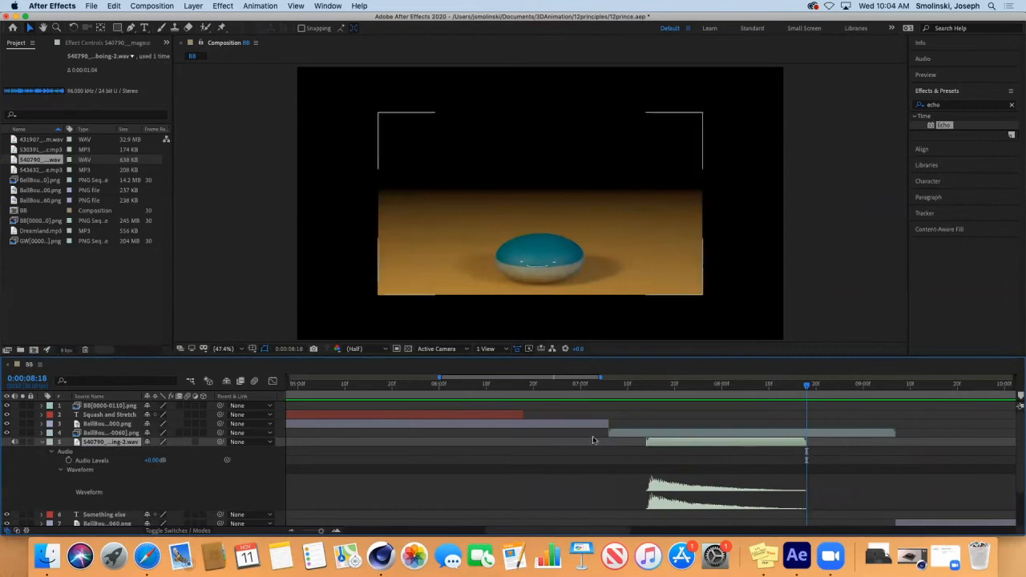
{"action": "left_click_drag", "start_coordinate": [659, 446], "coordinate": [664, 447]}
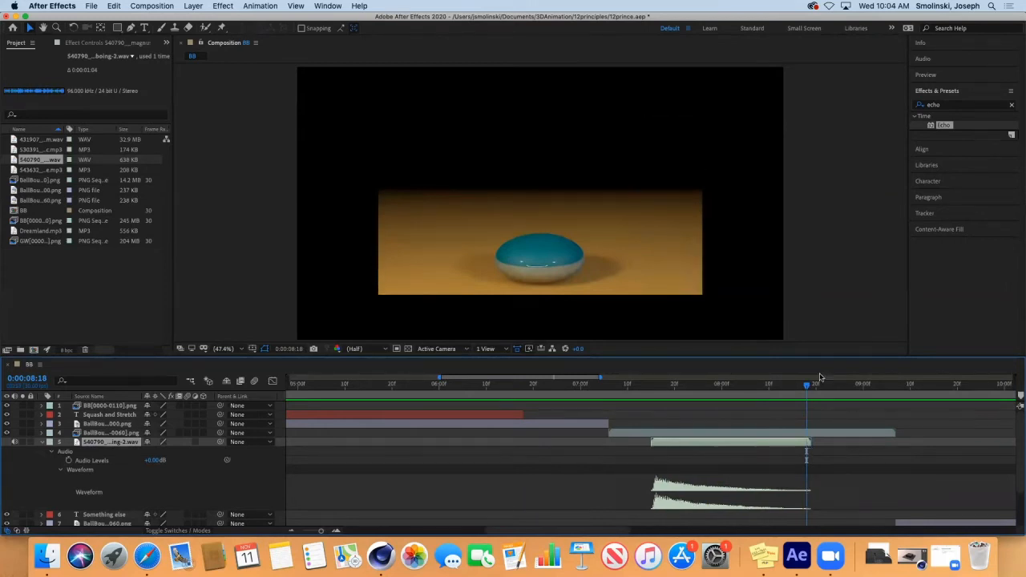
{"action": "left_click_drag", "start_coordinate": [806, 386], "coordinate": [693, 426]}
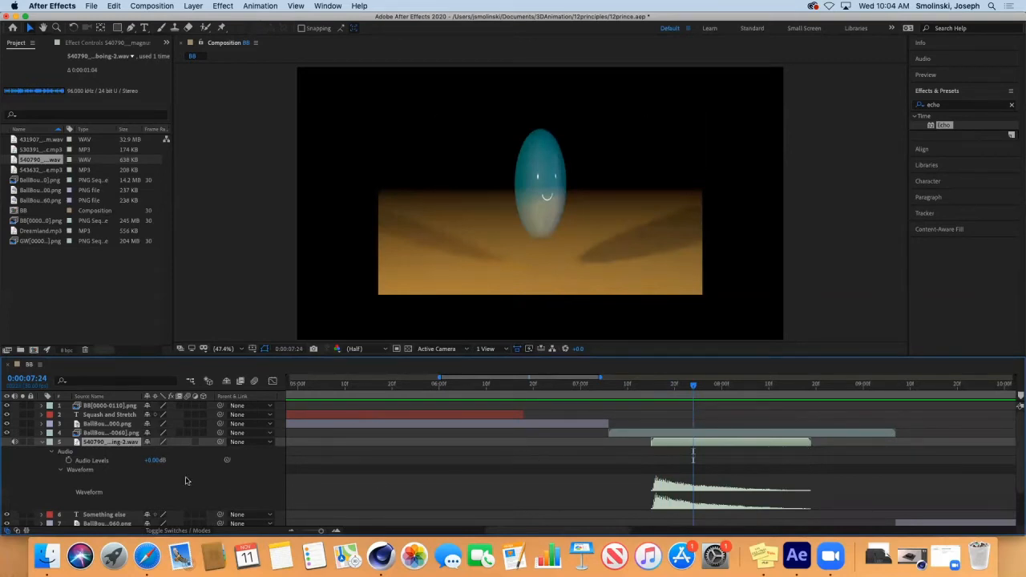
{"action": "left_click", "coordinate": [59, 471]}
{"action": "left_click", "coordinate": [51, 452]}
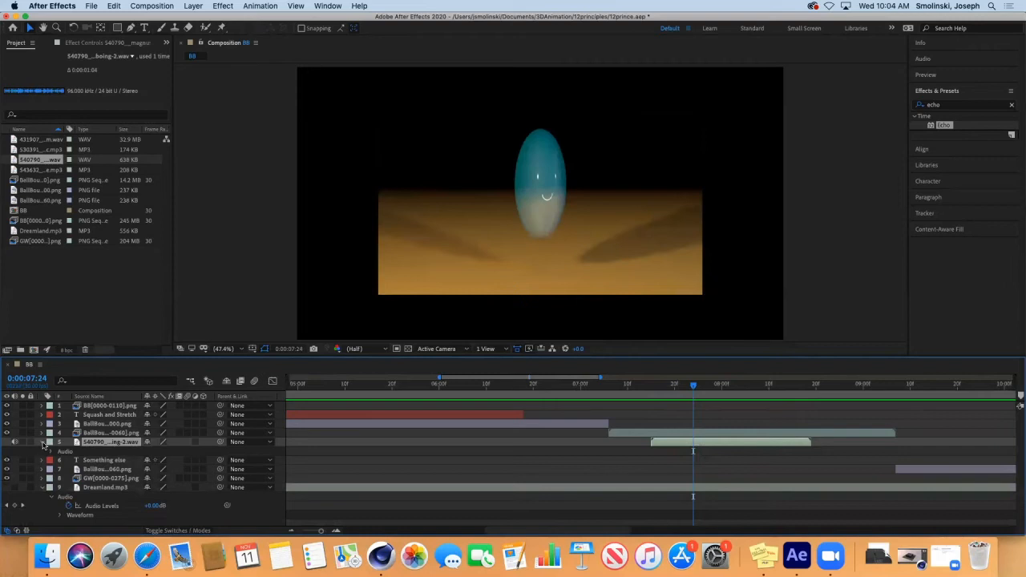
{"action": "left_click", "coordinate": [43, 442]}
{"action": "left_click", "coordinate": [42, 442]}
{"action": "left_click", "coordinate": [51, 452]}
{"action": "left_click", "coordinate": [60, 471]}
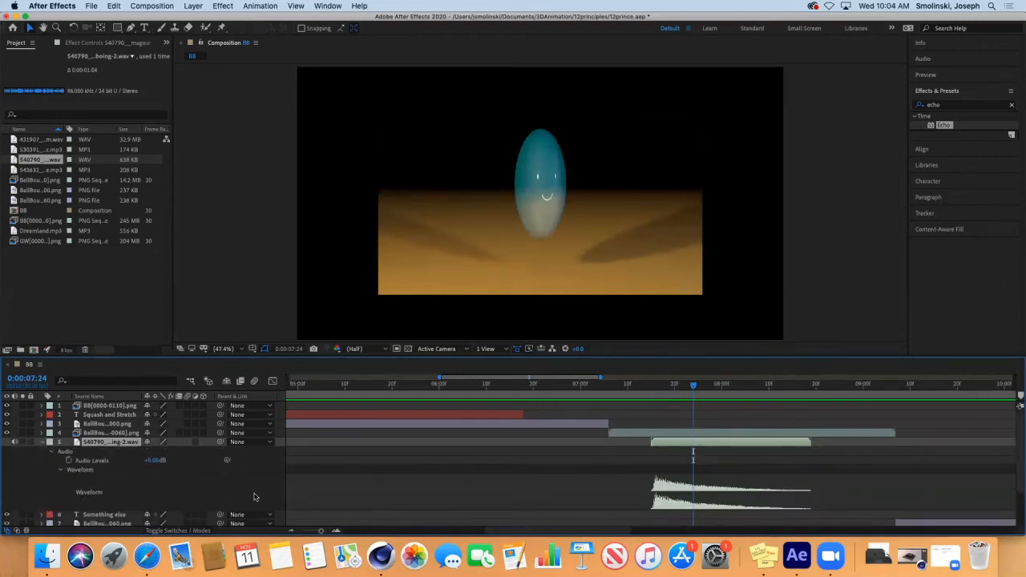
{"action": "left_click", "coordinate": [60, 470]}
{"action": "left_click", "coordinate": [49, 451]}
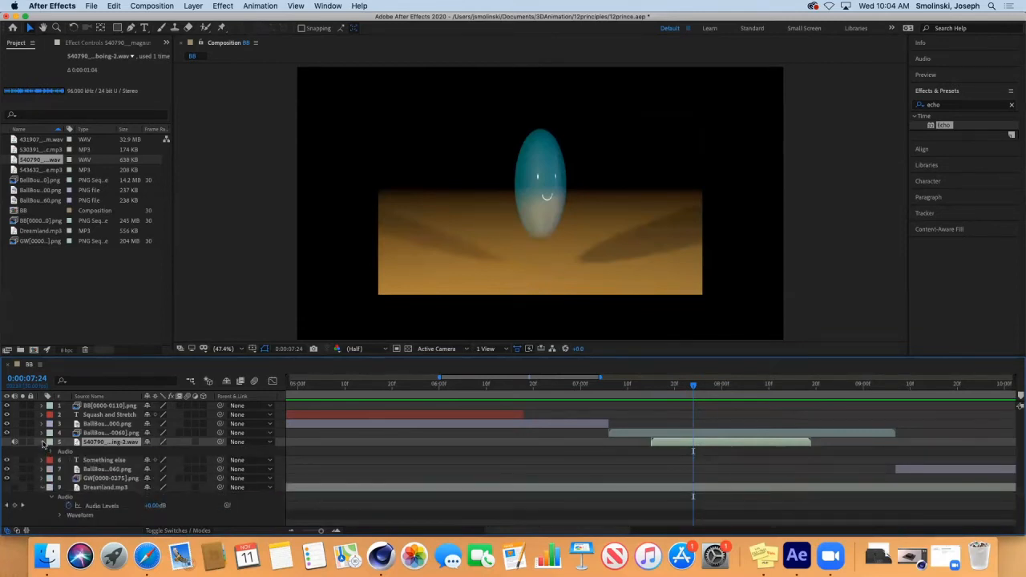
{"action": "left_click", "coordinate": [44, 443]}
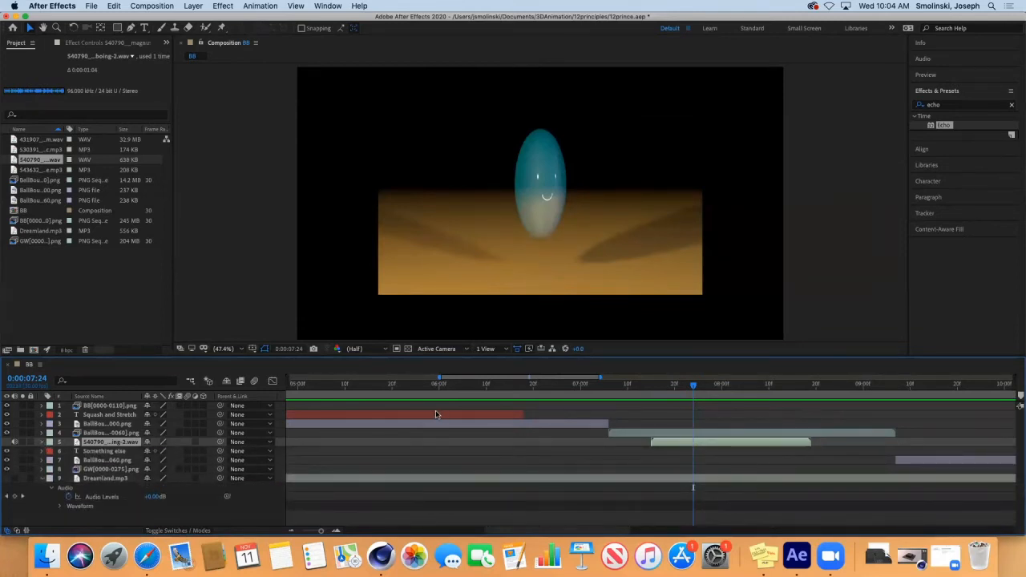
{"action": "left_click_drag", "start_coordinate": [691, 389], "coordinate": [650, 390]}
{"action": "key", "text": "space"}
{"action": "key", "text": "space"}
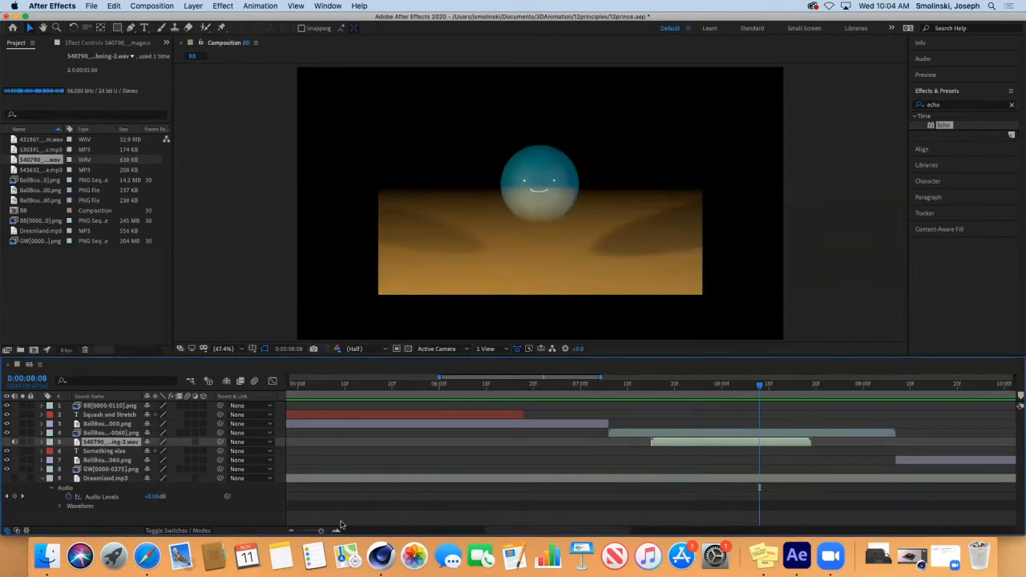
{"action": "left_click_drag", "start_coordinate": [321, 530], "coordinate": [296, 533]}
{"action": "left_click_drag", "start_coordinate": [545, 388], "coordinate": [632, 436]}
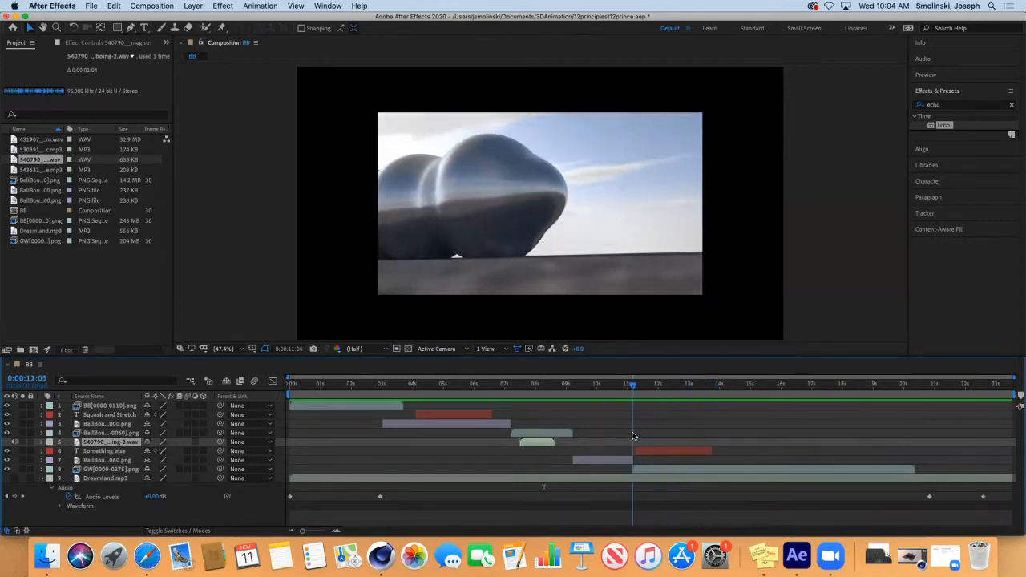
Step: Add the metal-drag MP3 as layer 9, starting at about 11 seconds, and preview it
{"action": "left_click", "coordinate": [35, 171]}
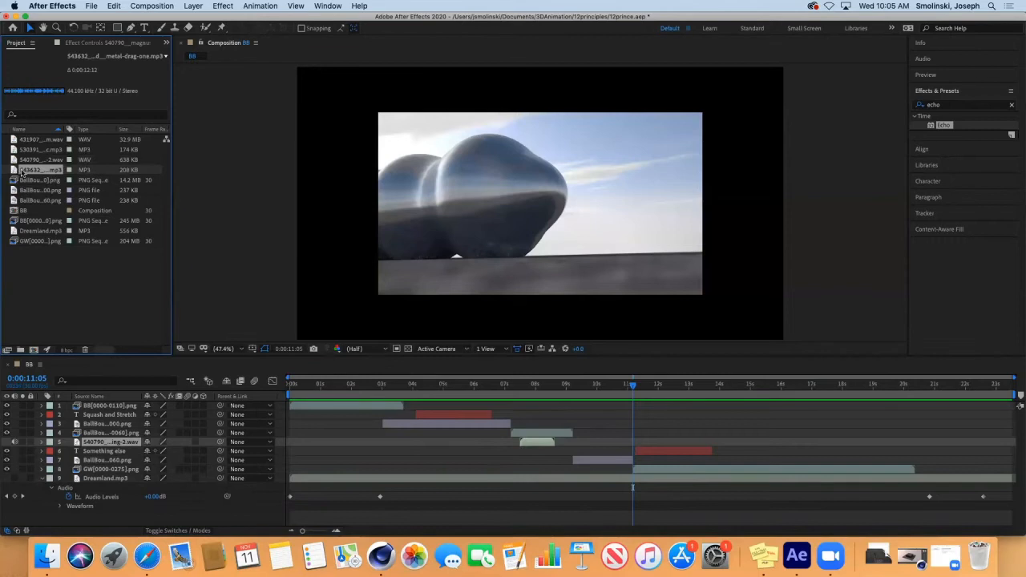
{"action": "left_click_drag", "start_coordinate": [29, 175], "coordinate": [111, 481]}
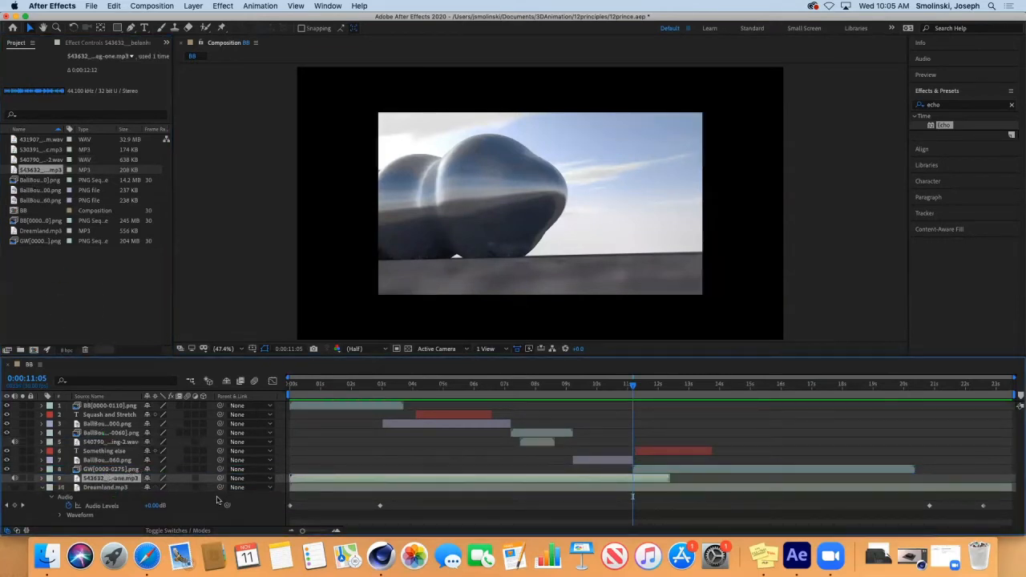
{"action": "left_click_drag", "start_coordinate": [359, 481], "coordinate": [703, 497]}
{"action": "key", "text": "space"}
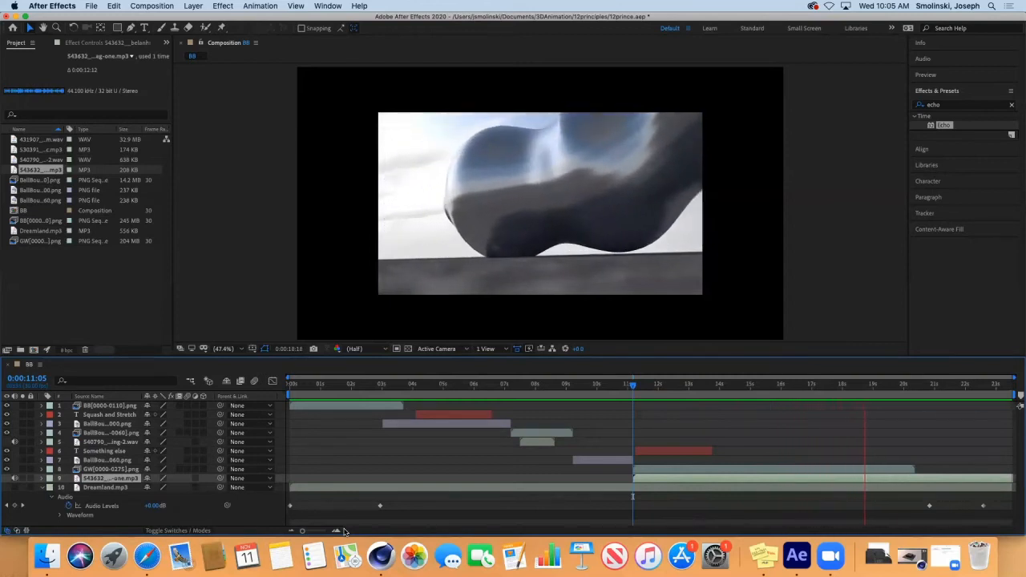
{"action": "key", "text": "space"}
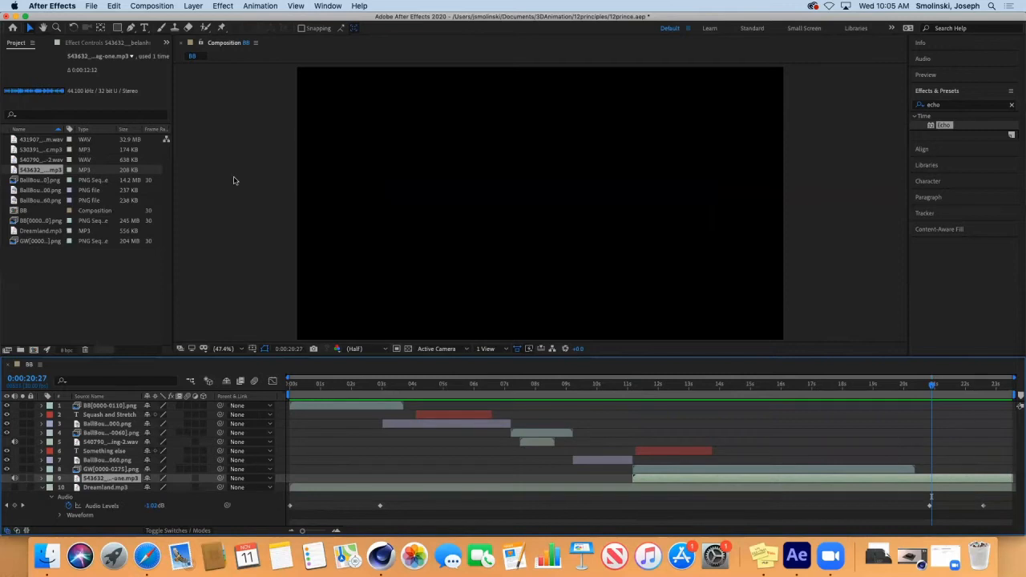
Step: Time-stretch the metal drag layer to 50% and bring the playhead back to about 11 seconds
{"action": "left_click", "coordinate": [217, 6]}
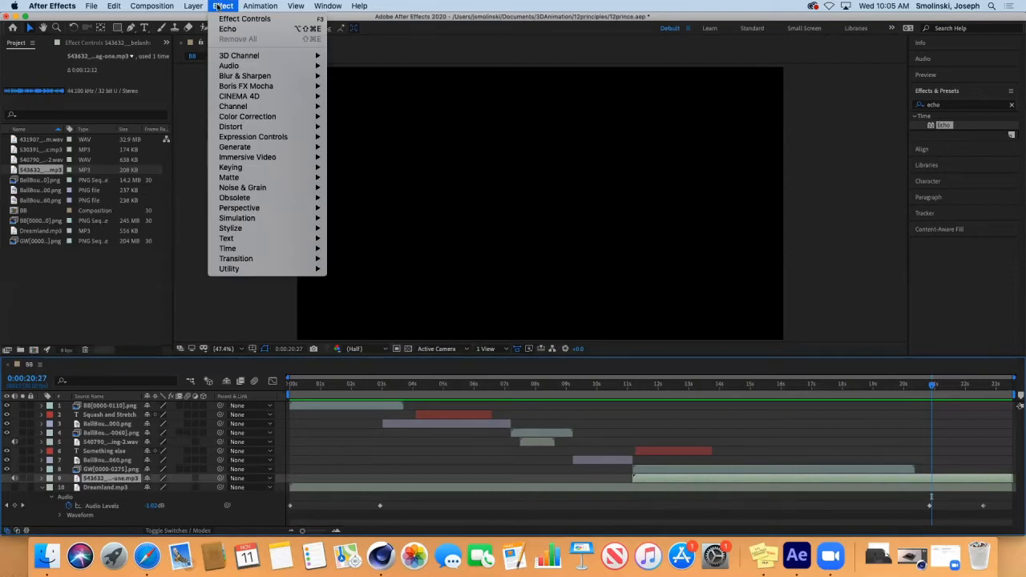
{"action": "mouse_move", "coordinate": [193, 6]}
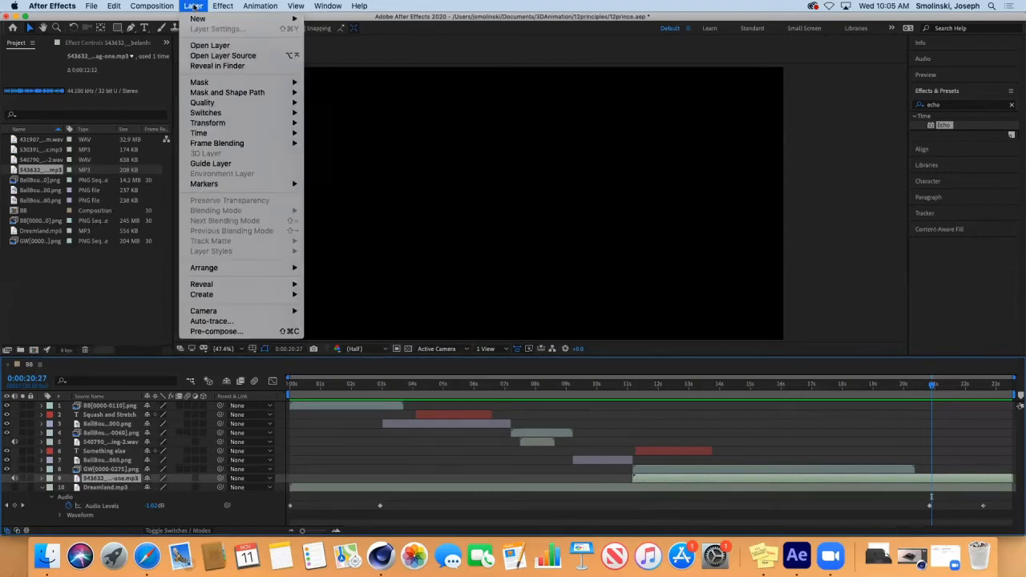
{"action": "mouse_move", "coordinate": [192, 135]}
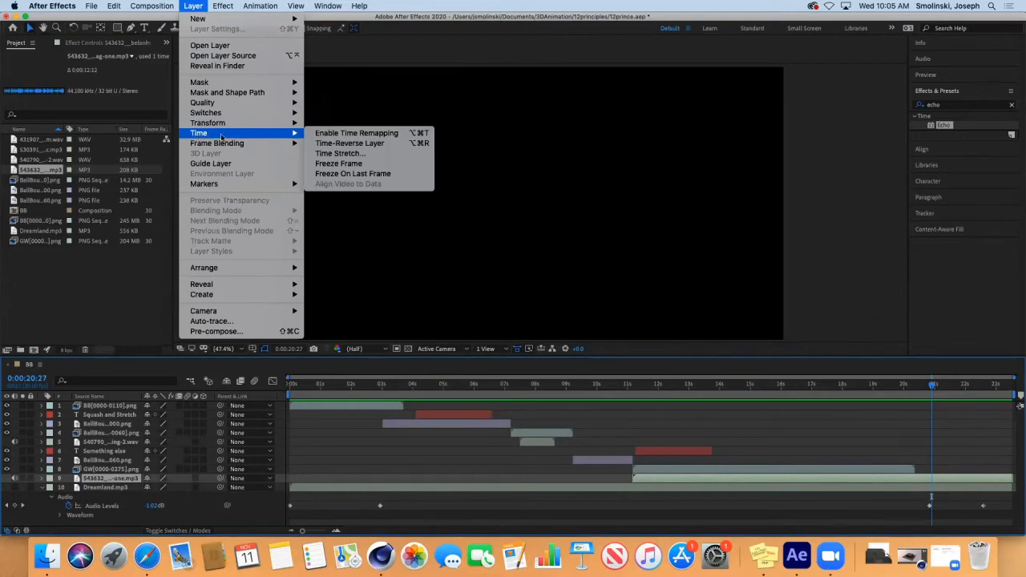
{"action": "left_click", "coordinate": [340, 154]}
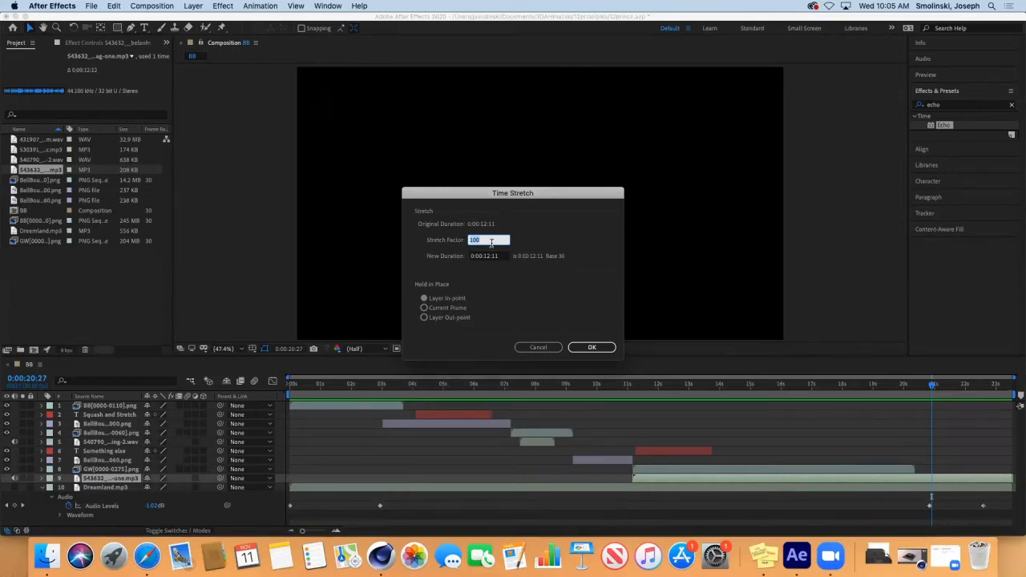
{"action": "type", "text": "50"}
{"action": "left_click", "coordinate": [592, 349]}
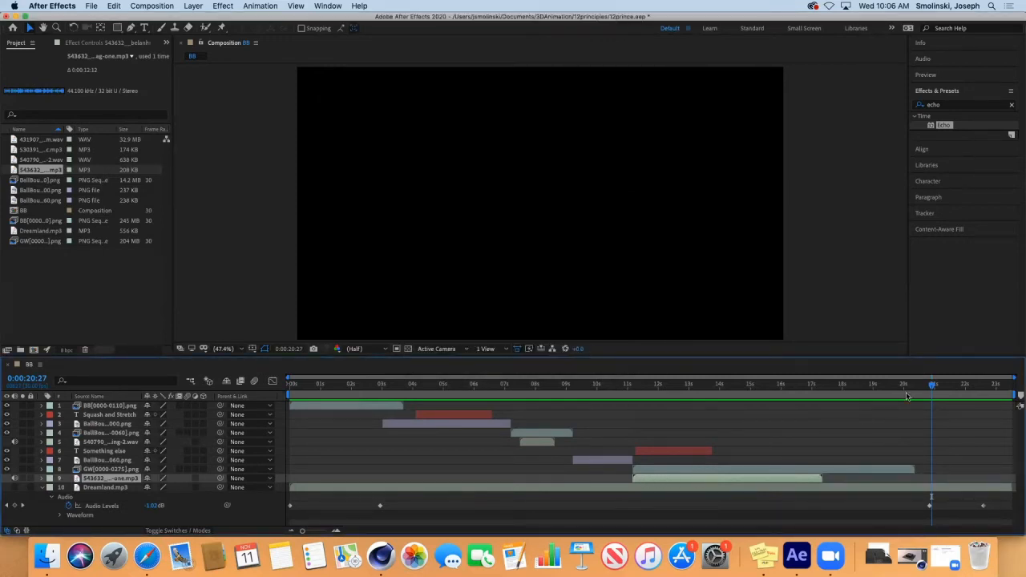
{"action": "left_click_drag", "start_coordinate": [933, 387], "coordinate": [634, 421]}
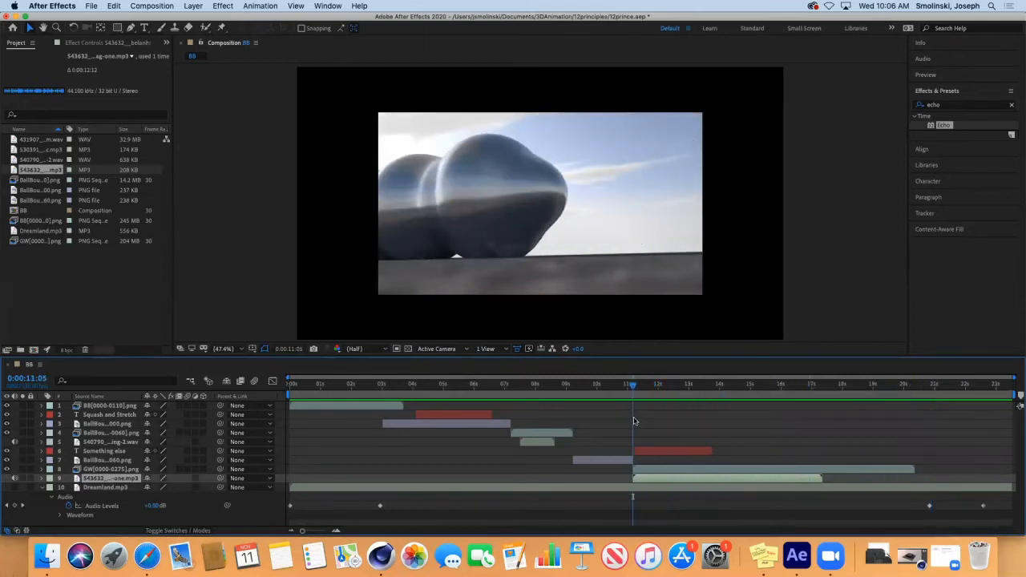
Step: Preview the stretched sound, then re-apply Time Stretch with a stretch factor of 40
{"action": "key", "text": "space"}
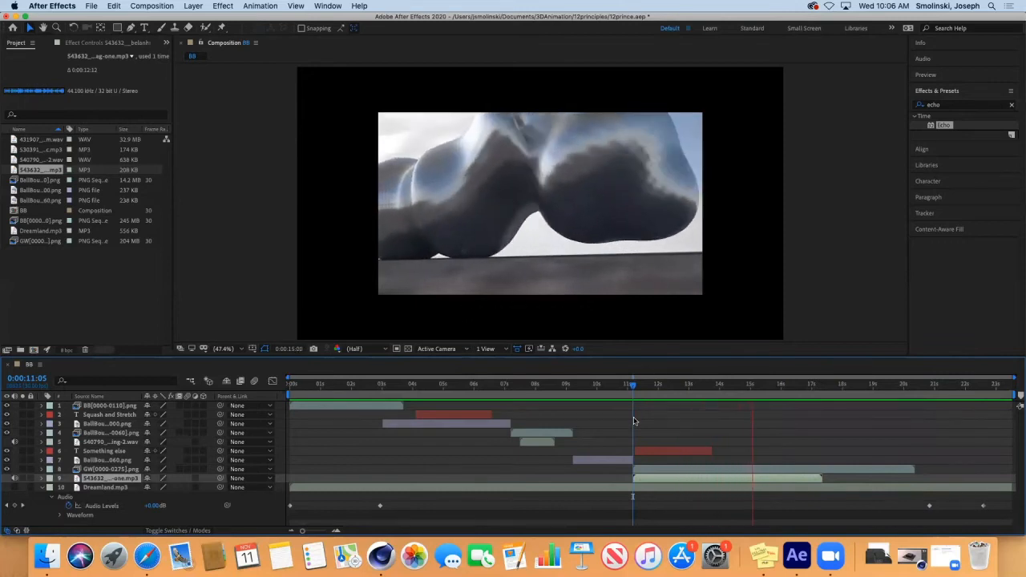
{"action": "key", "text": "space"}
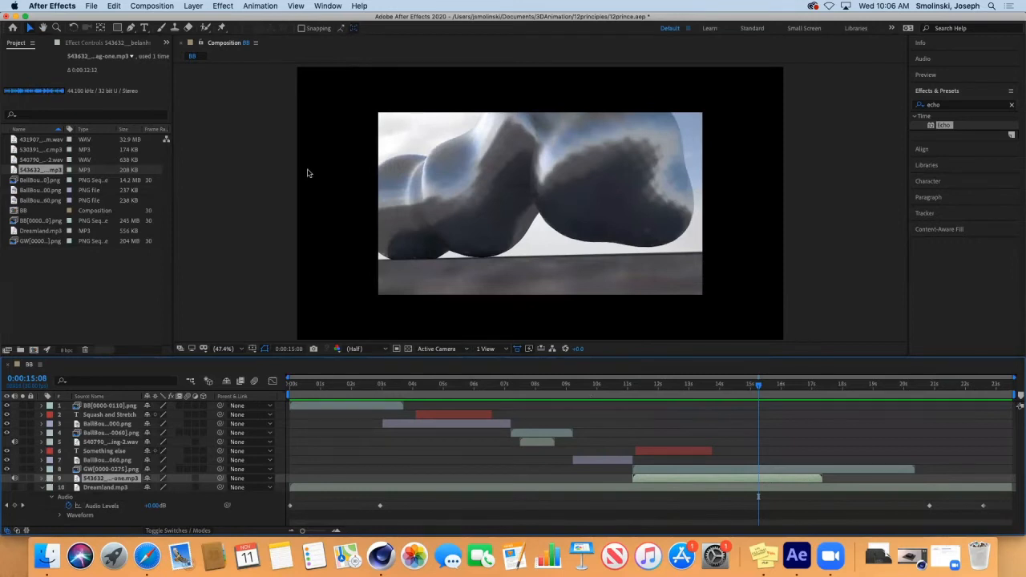
{"action": "left_click", "coordinate": [193, 6]}
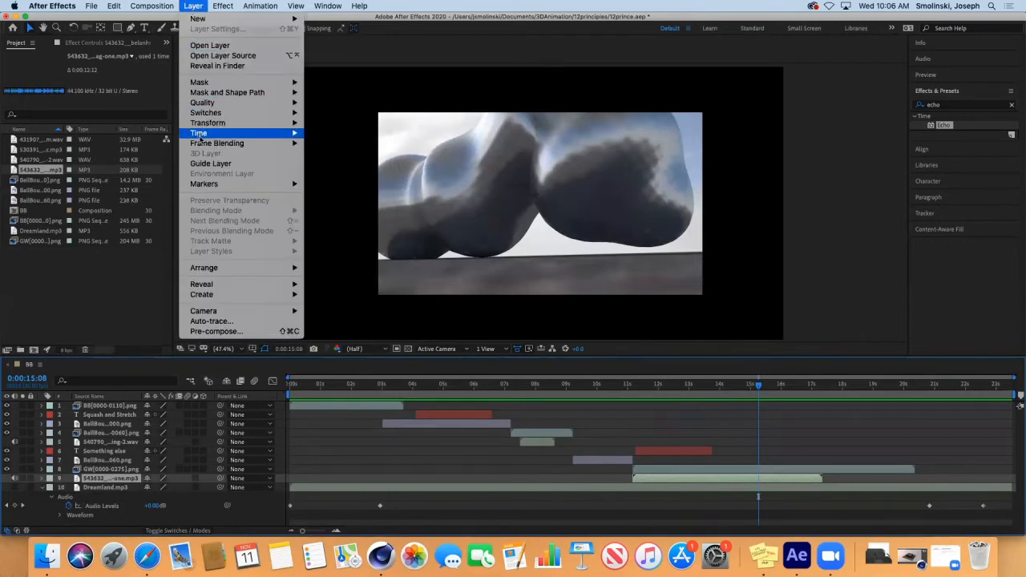
{"action": "mouse_move", "coordinate": [218, 134]}
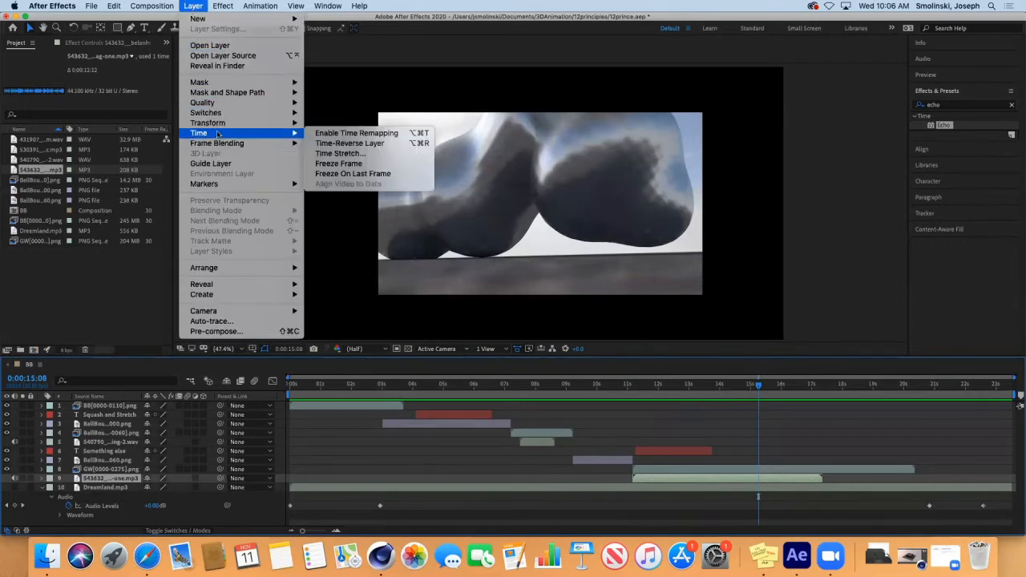
{"action": "left_click", "coordinate": [359, 153]}
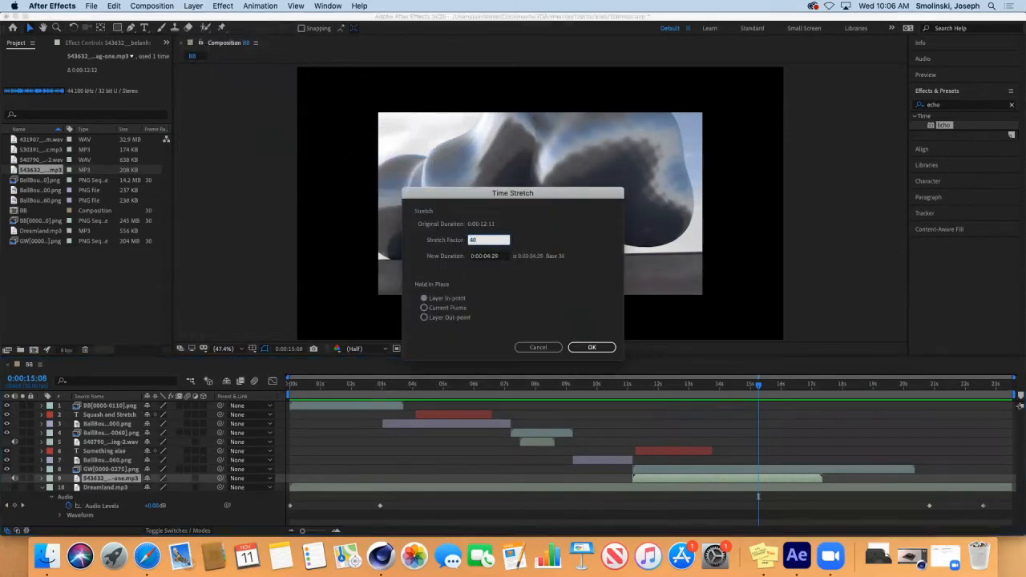
{"action": "key", "text": "Return"}
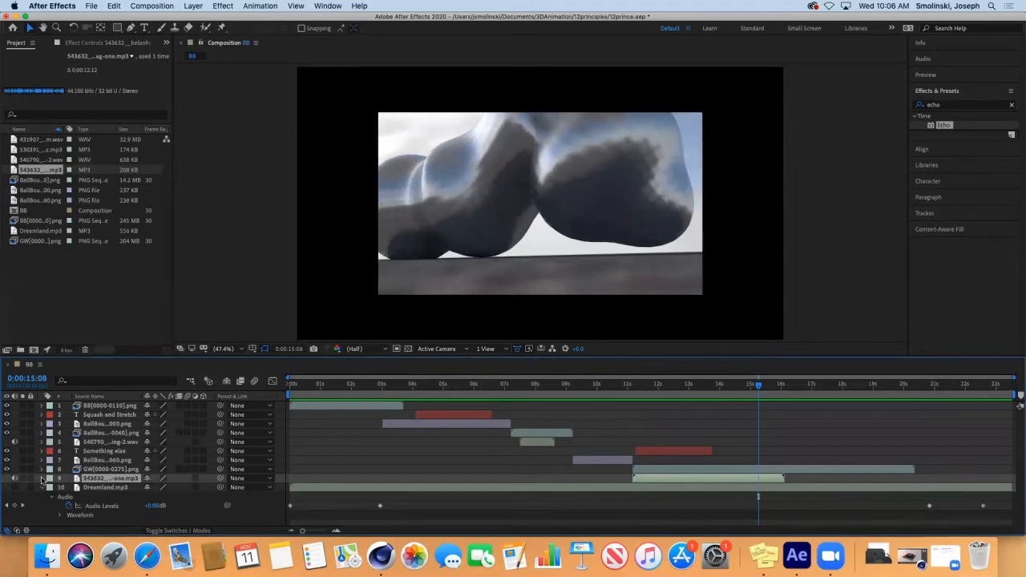
Step: Show layer 9's audio waveform and preview the composition from about 13 seconds
{"action": "left_click", "coordinate": [42, 479]}
{"action": "left_click", "coordinate": [42, 479]}
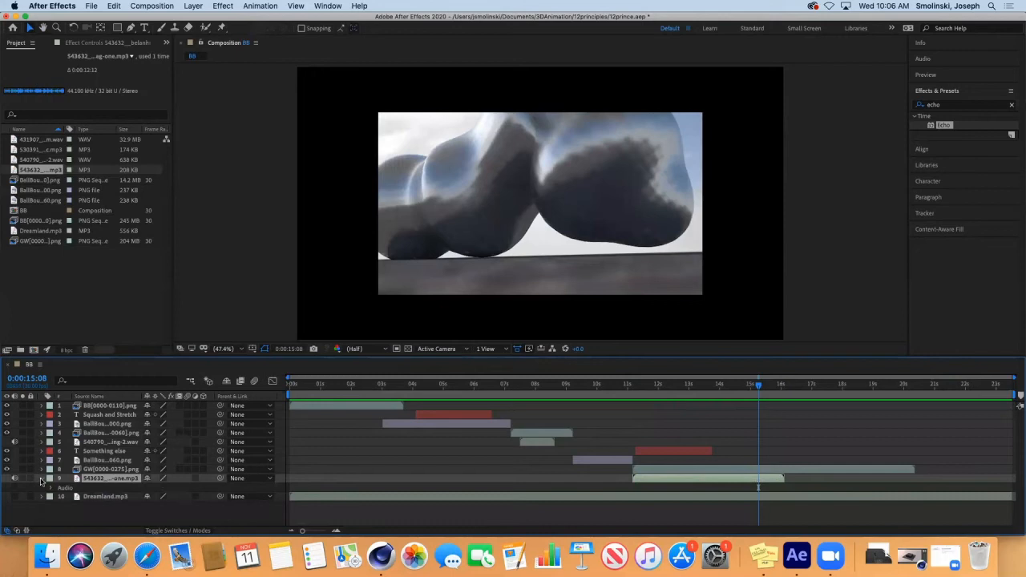
{"action": "left_click", "coordinate": [49, 489]}
{"action": "left_click", "coordinate": [60, 506]}
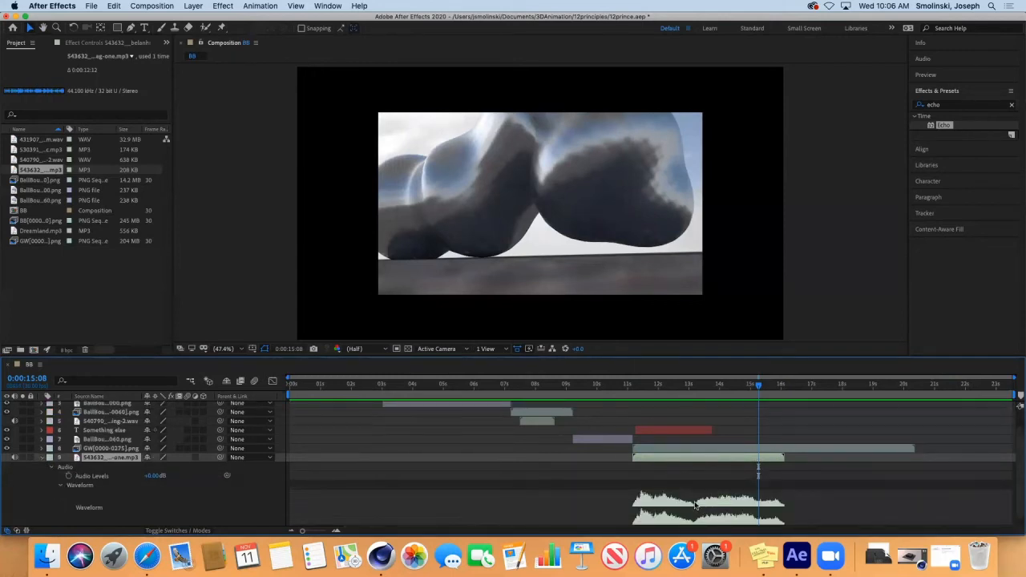
{"action": "left_click_drag", "start_coordinate": [765, 386], "coordinate": [693, 412]}
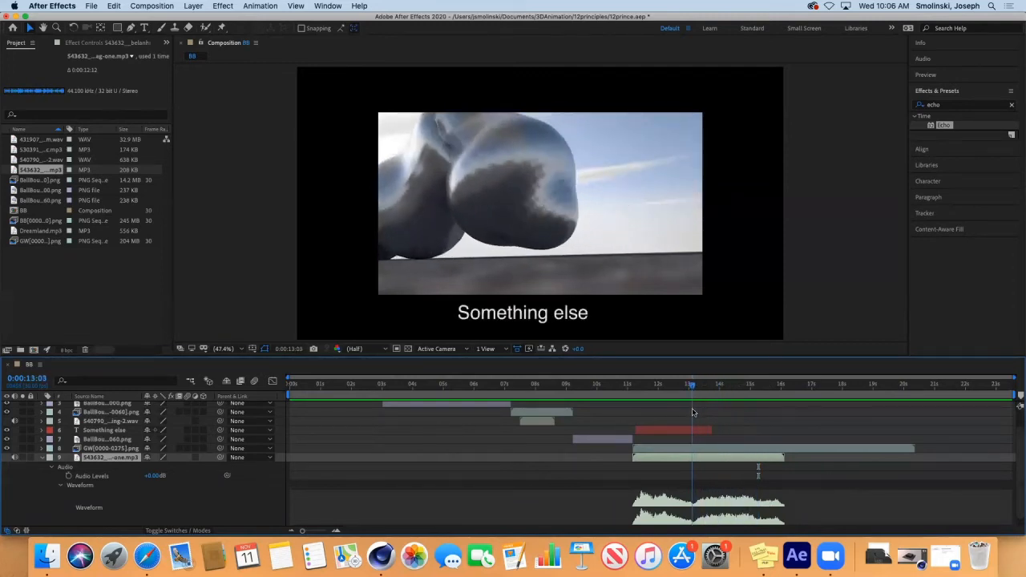
{"action": "key", "text": "space"}
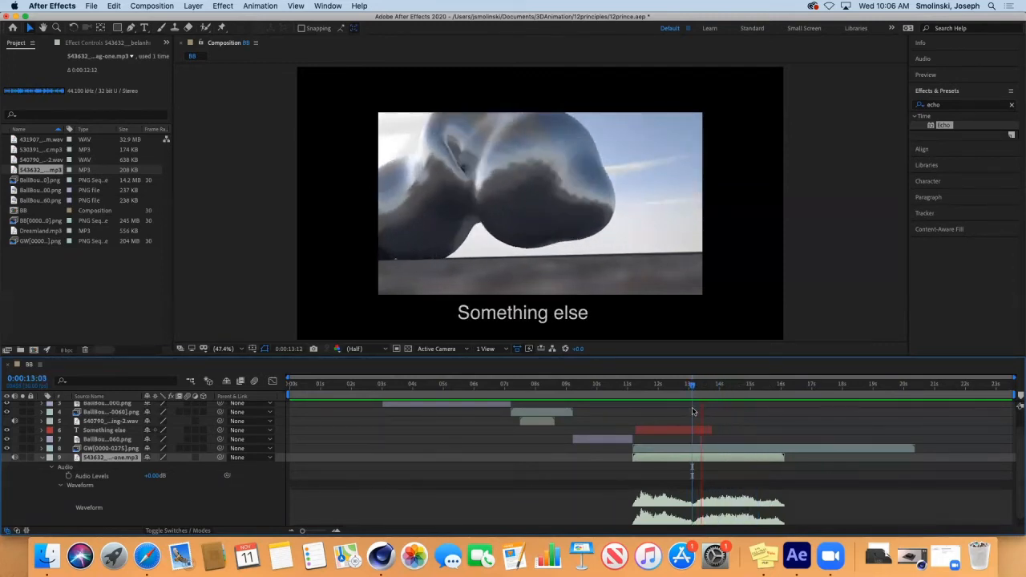
{"action": "key", "text": "space"}
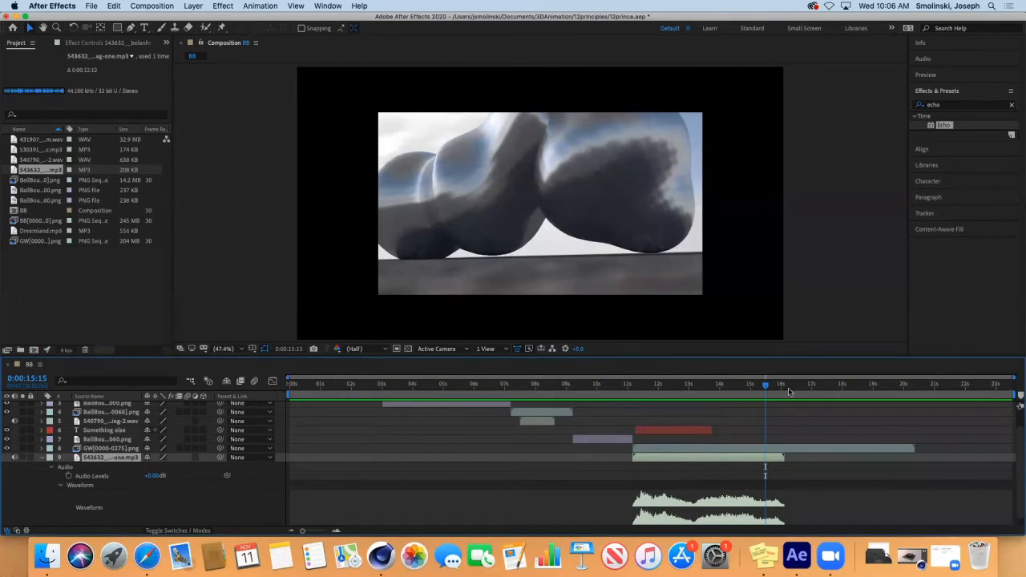
Step: Shift the music layer to start around 0:00:12:12, just after the caption, and preview
{"action": "left_click_drag", "start_coordinate": [765, 388], "coordinate": [732, 411]}
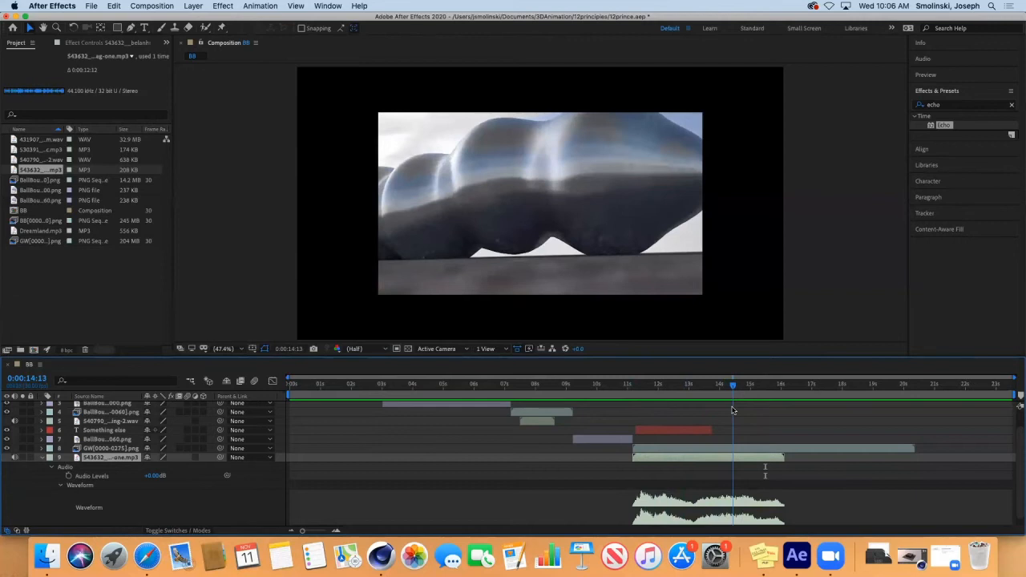
{"action": "left_click_drag", "start_coordinate": [663, 461], "coordinate": [701, 463]}
{"action": "left_click_drag", "start_coordinate": [732, 388], "coordinate": [671, 402]}
{"action": "key", "text": "space"}
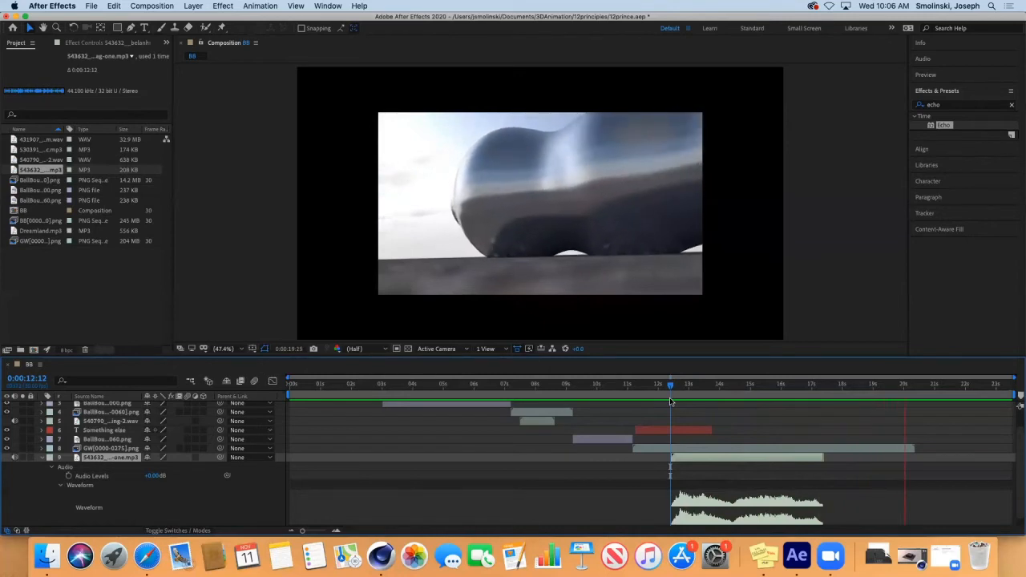
{"action": "key", "text": "space"}
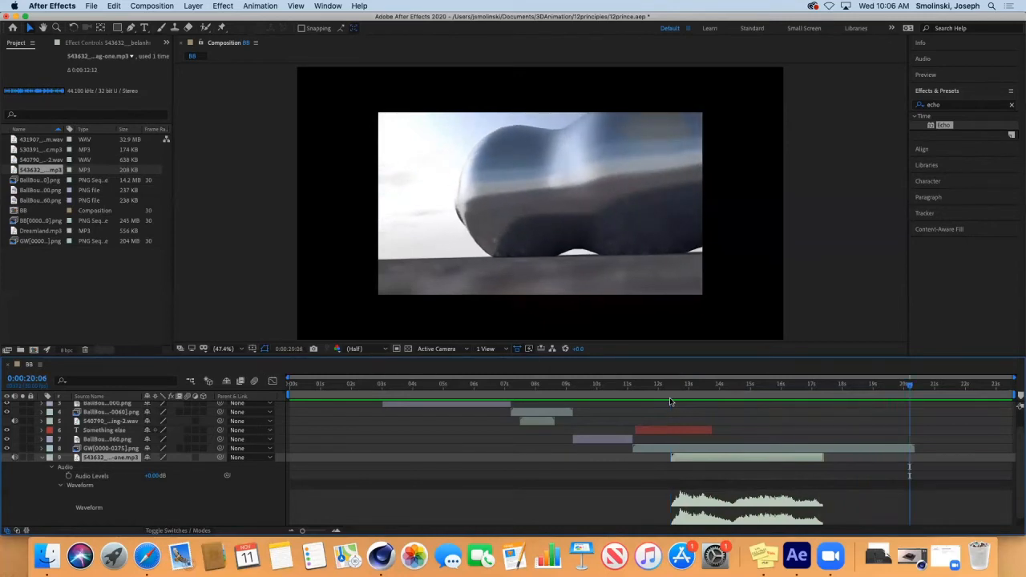
Step: Duplicate the drum music layer, place the copy where the original ends around 17 seconds, and preview
{"action": "left_click", "coordinate": [43, 457]}
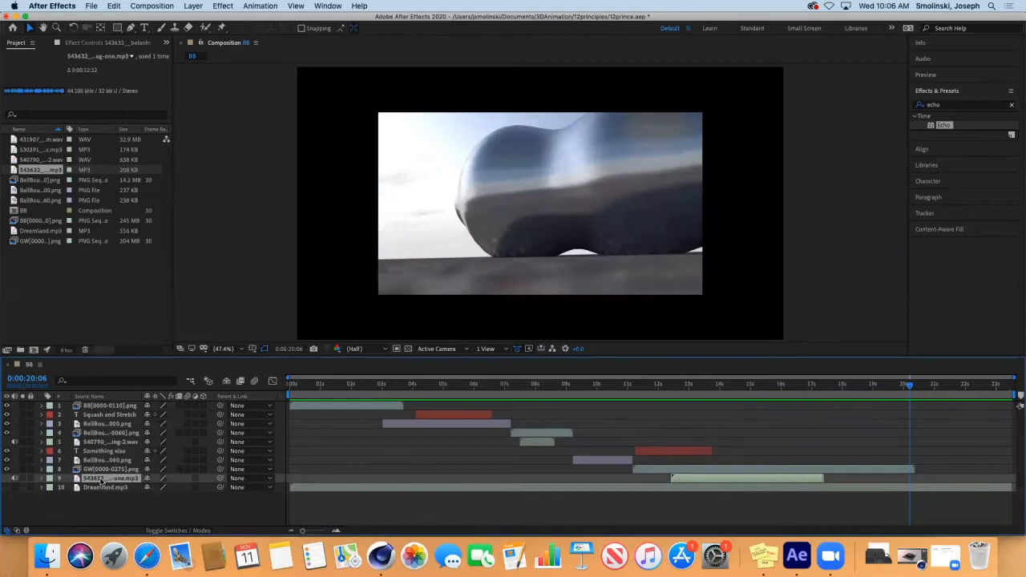
{"action": "key", "text": "super+d"}
{"action": "left_click_drag", "start_coordinate": [721, 491], "coordinate": [865, 487]}
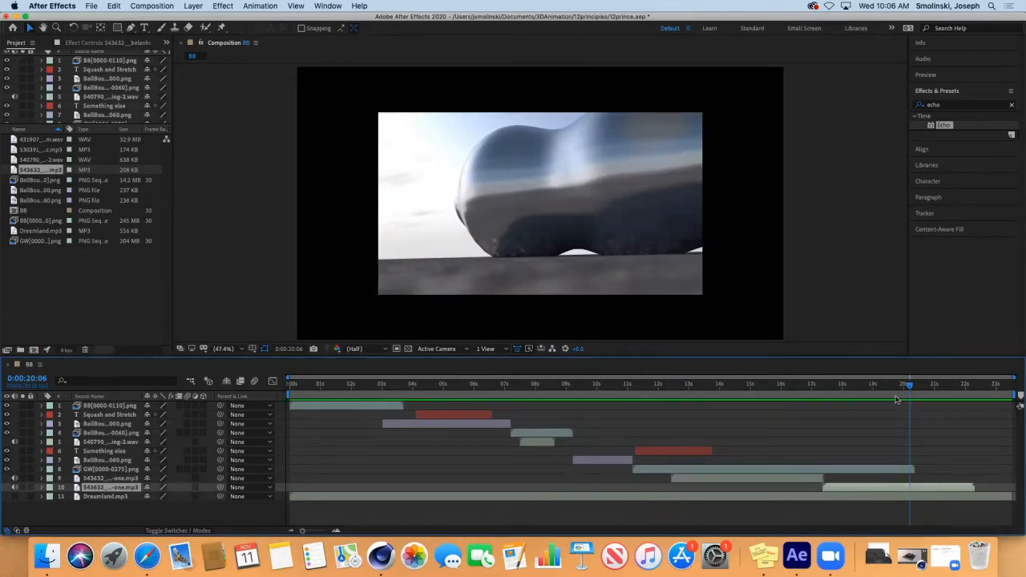
{"action": "left_click_drag", "start_coordinate": [907, 382], "coordinate": [704, 384]}
{"action": "key", "text": "space"}
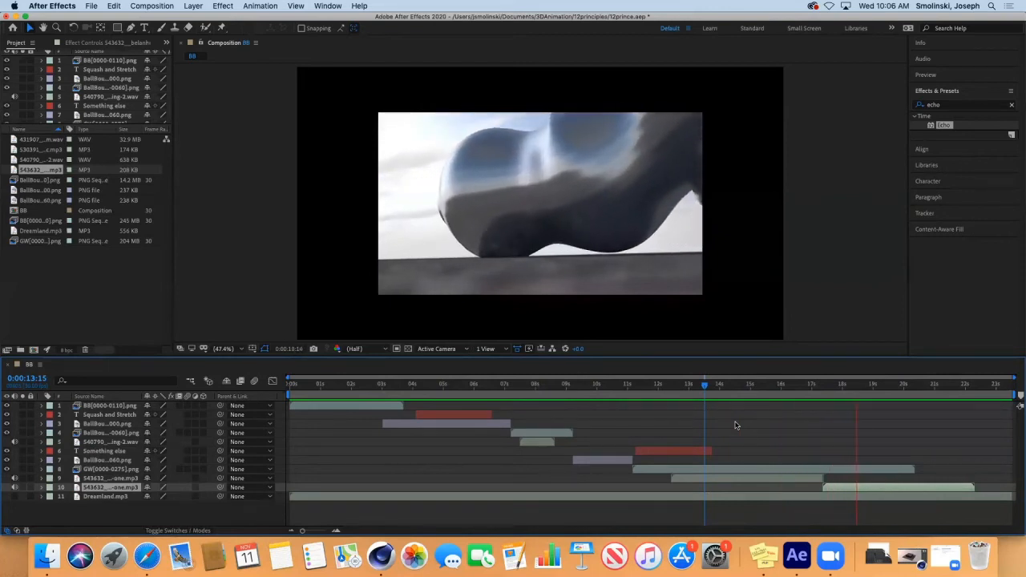
{"action": "key", "text": "space"}
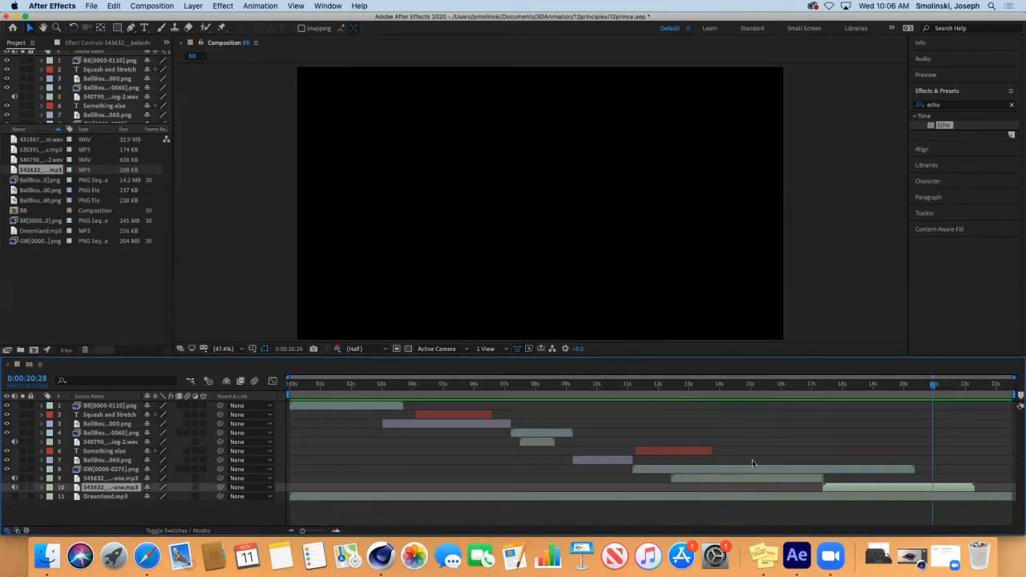
{"action": "left_click_drag", "start_coordinate": [933, 386], "coordinate": [670, 431]}
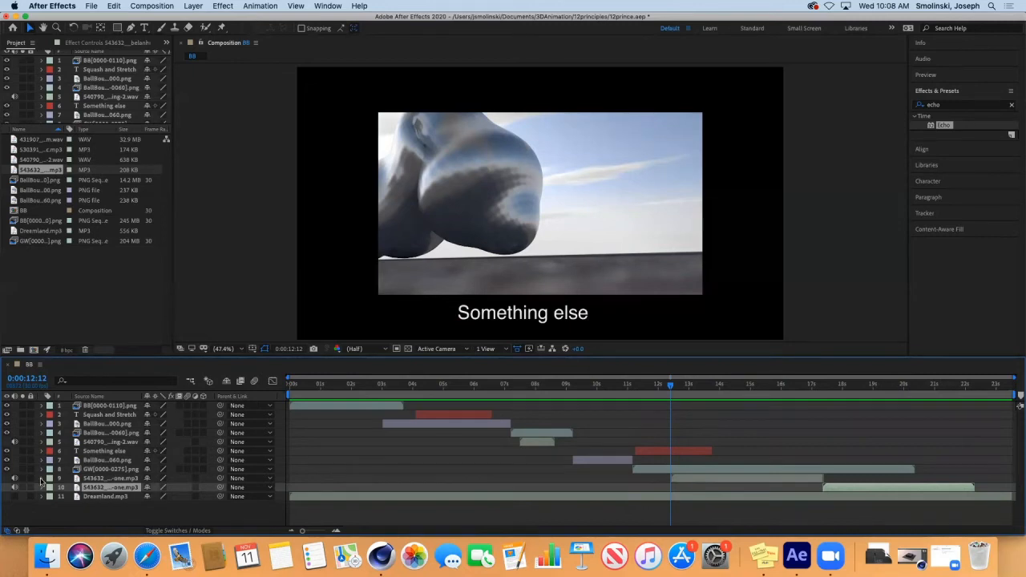
Step: Set a starting Audio Levels keyframe of -48 dB at the first music layer's start
{"action": "left_click", "coordinate": [103, 479]}
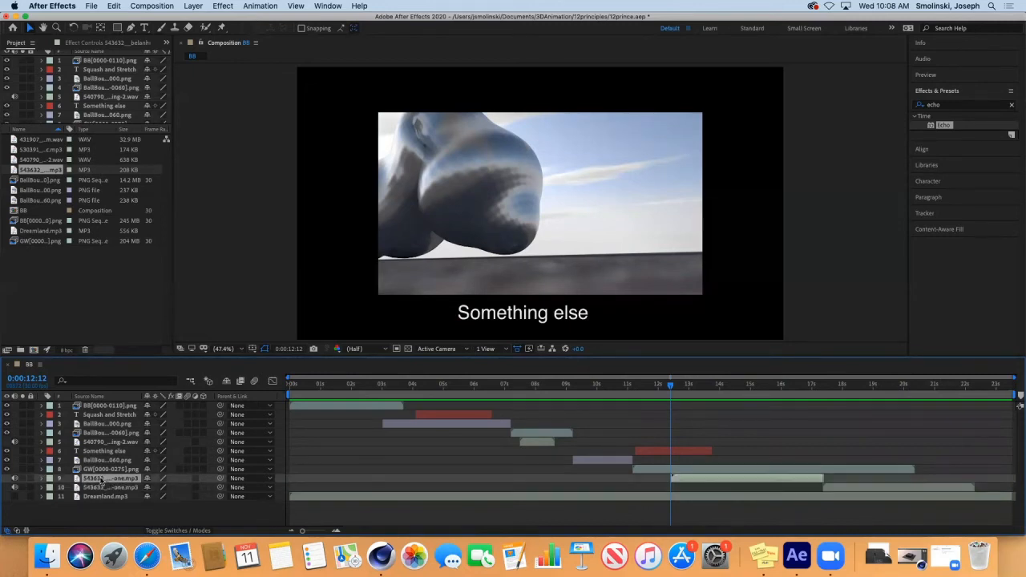
{"action": "left_click", "coordinate": [42, 479]}
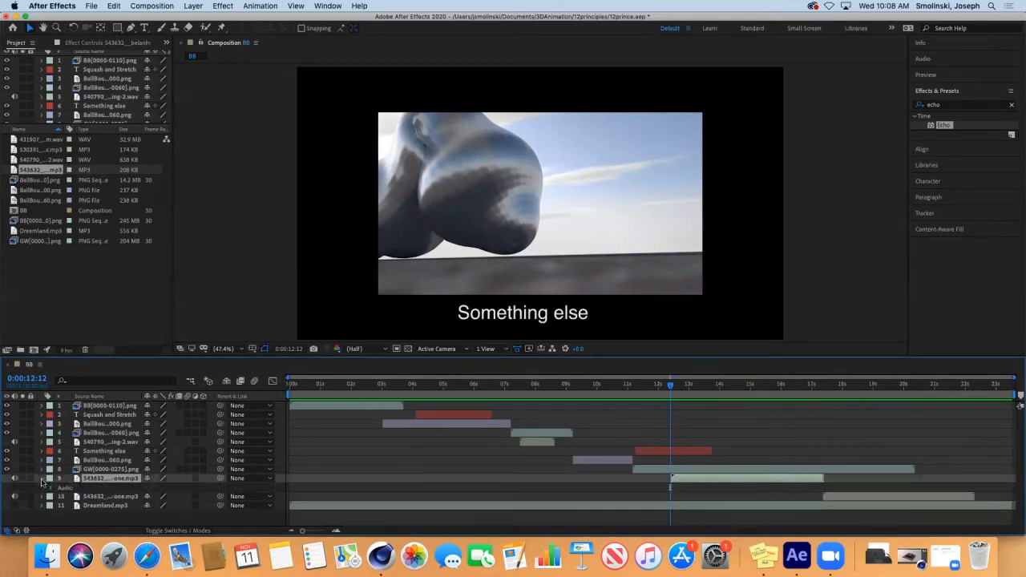
{"action": "left_click", "coordinate": [52, 488]}
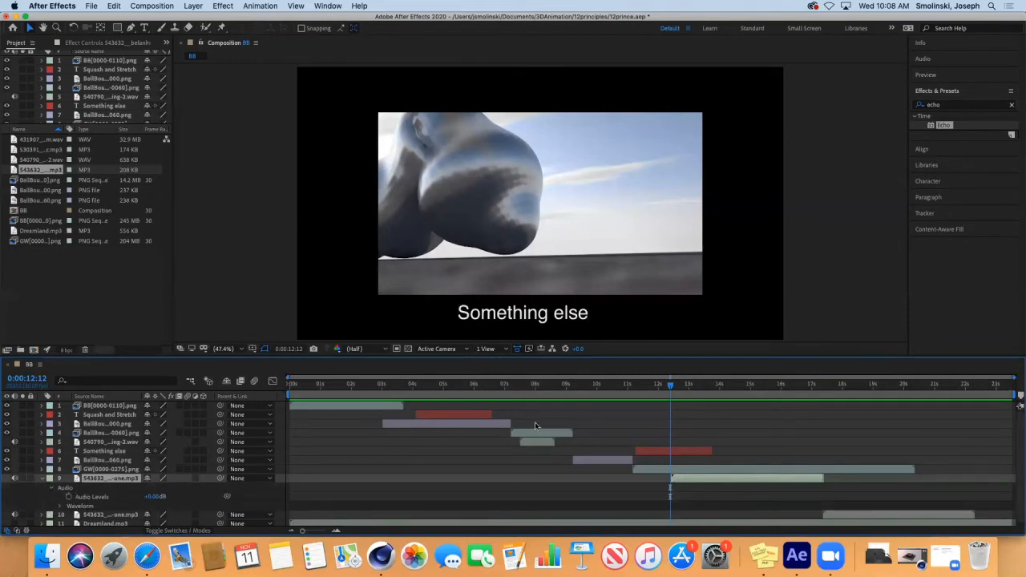
{"action": "left_click_drag", "start_coordinate": [302, 532], "coordinate": [313, 535]}
{"action": "left_click_drag", "start_coordinate": [650, 386], "coordinate": [651, 386]}
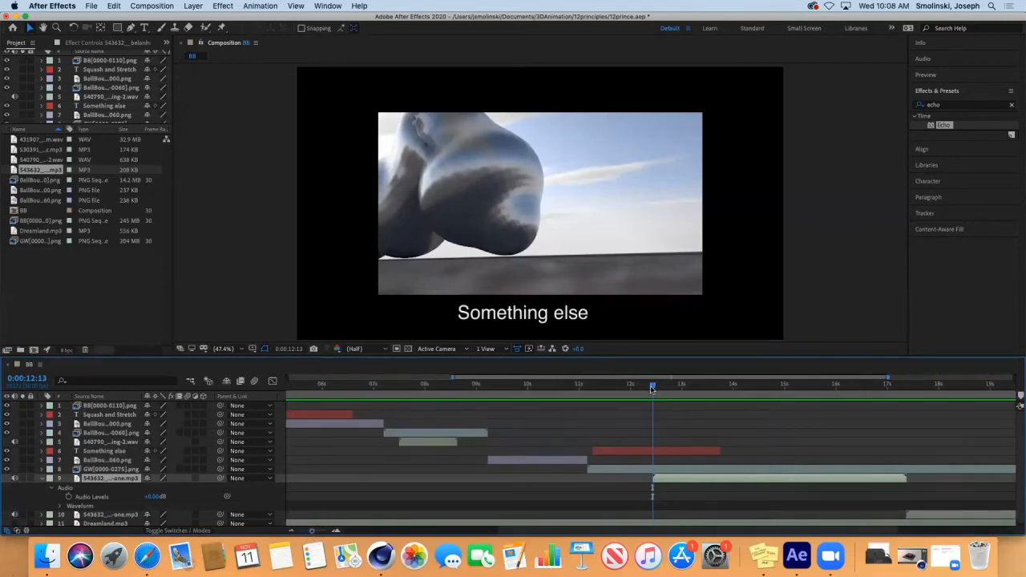
{"action": "left_click", "coordinate": [69, 497]}
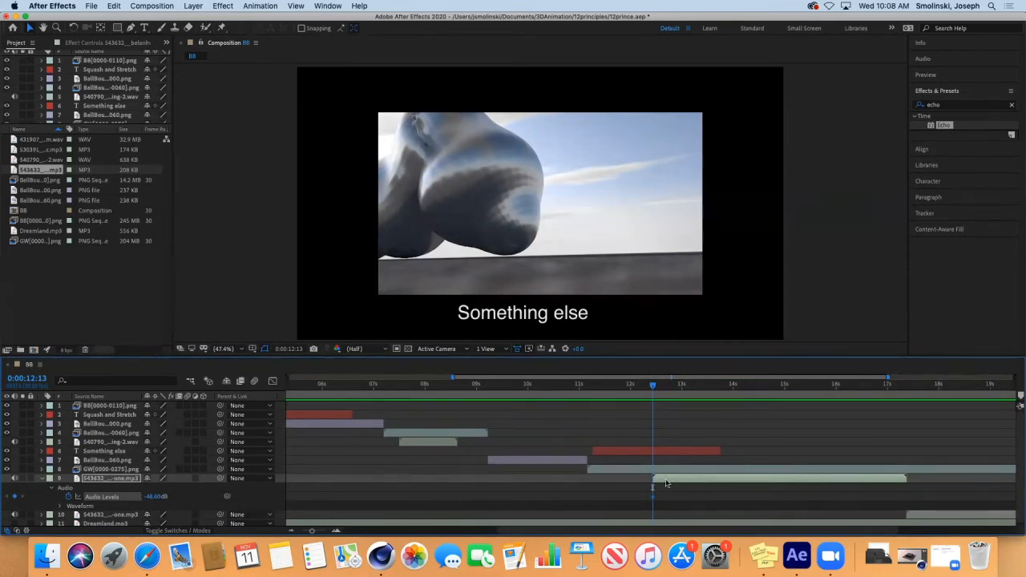
Step: Add a 0 dB Audio Levels keyframe slightly later and preview the fade-in
{"action": "left_click_drag", "start_coordinate": [654, 388], "coordinate": [670, 390]}
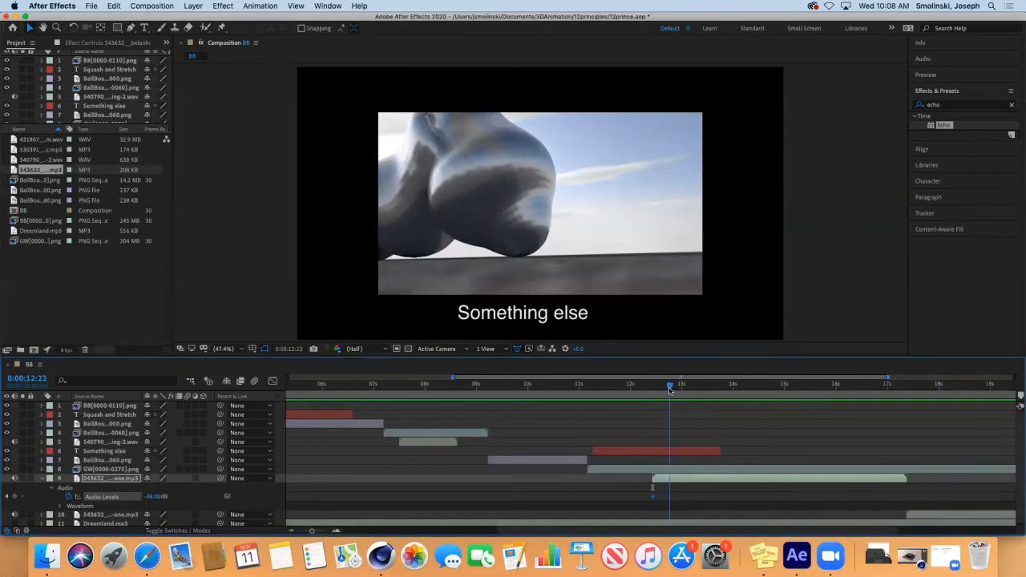
{"action": "left_click_drag", "start_coordinate": [154, 497], "coordinate": [174, 500]}
{"action": "left_click", "coordinate": [165, 497]}
{"action": "type", "text": "0"}
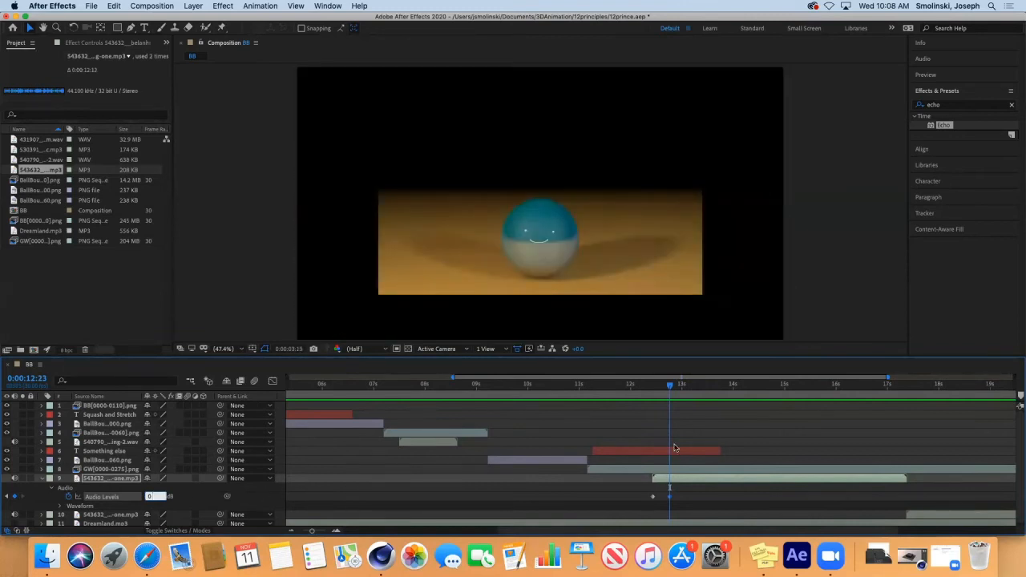
{"action": "left_click", "coordinate": [663, 389]}
{"action": "left_click_drag", "start_coordinate": [662, 389], "coordinate": [644, 390]}
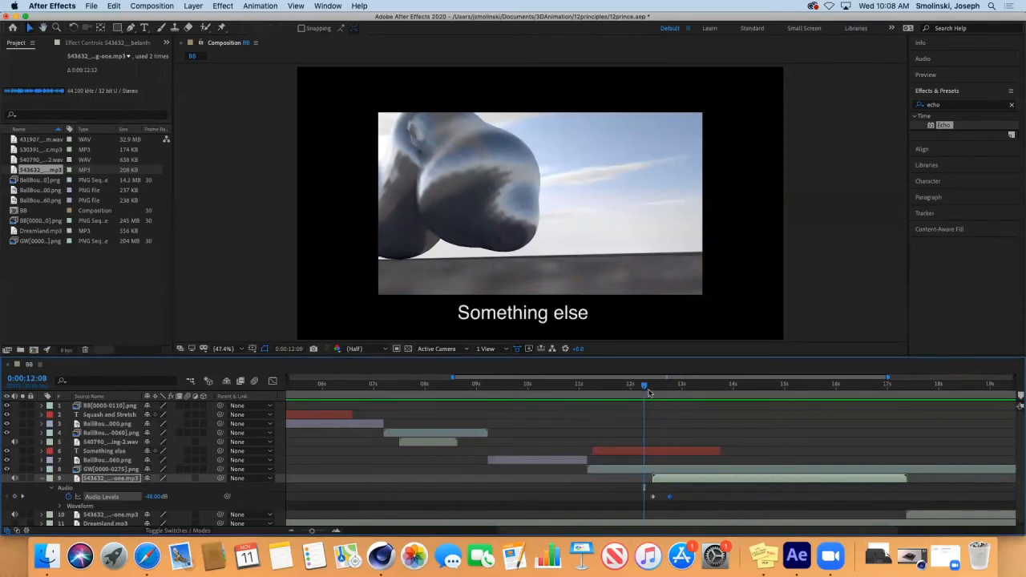
{"action": "key", "text": "space"}
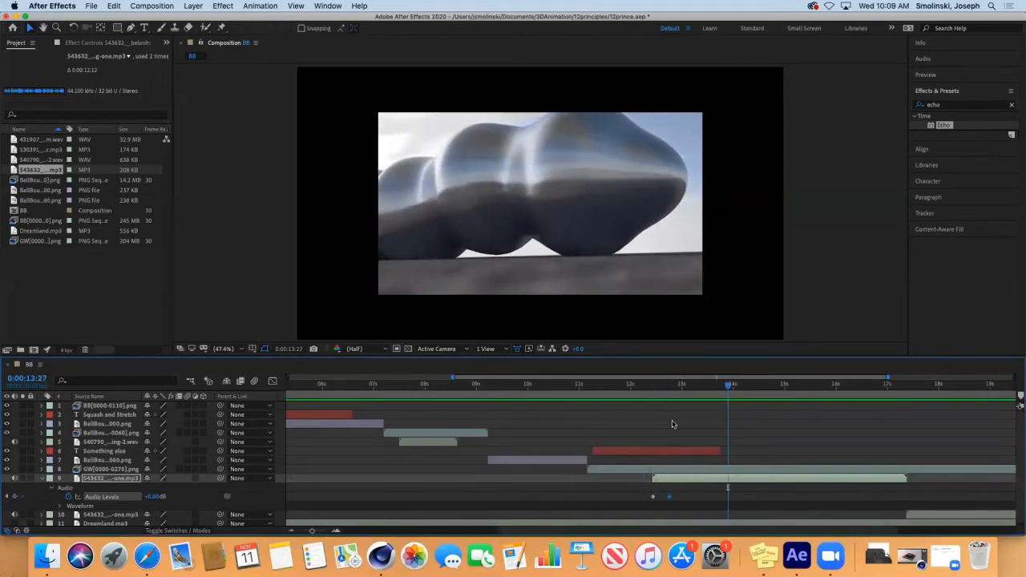
Step: Move the 0 dB keyframe later to about 0:00:12:23 for a longer fade and preview it
{"action": "left_click_drag", "start_coordinate": [671, 497], "coordinate": [691, 497]}
{"action": "left_click_drag", "start_coordinate": [727, 387], "coordinate": [648, 387]}
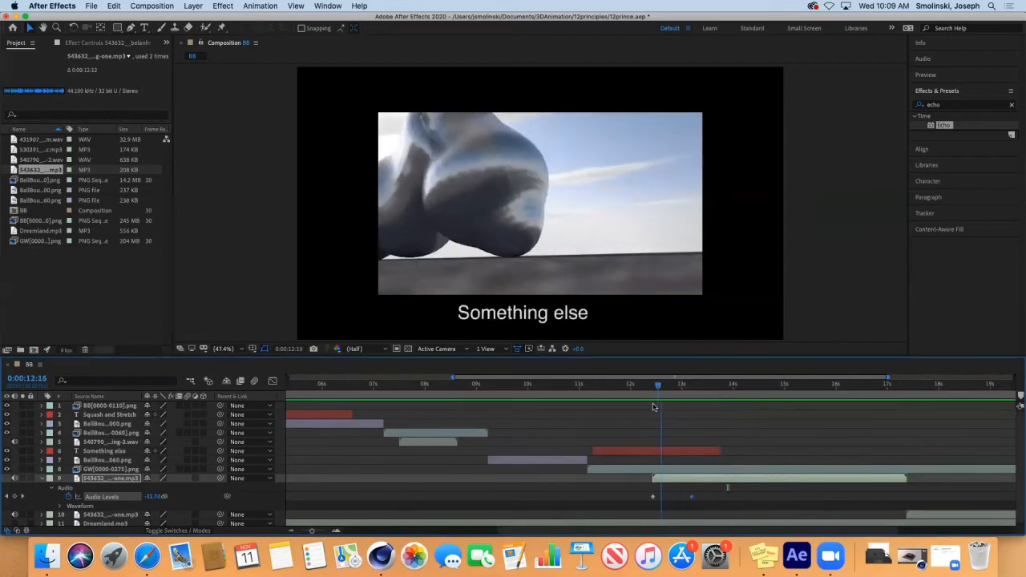
{"action": "key", "text": "space"}
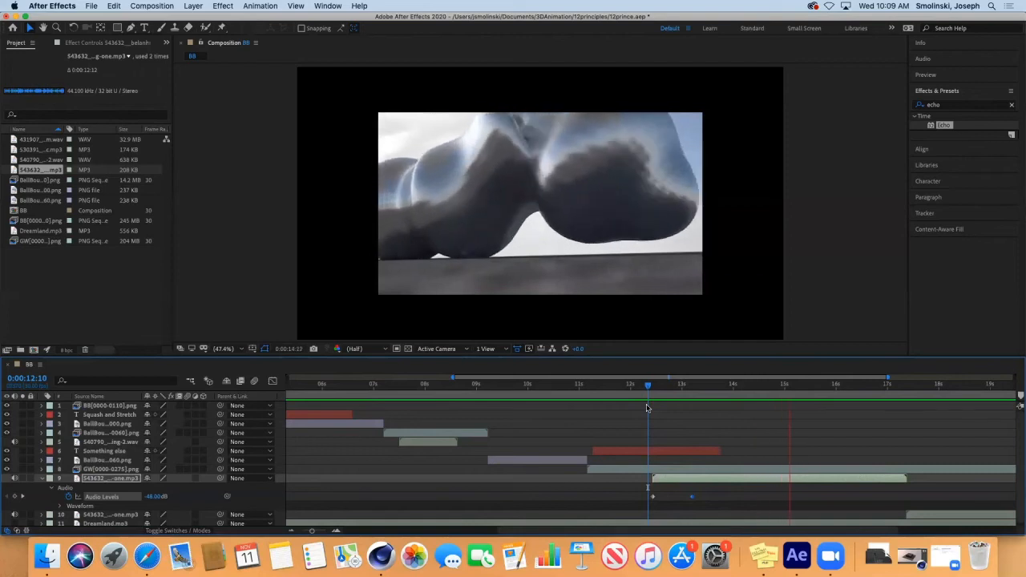
{"action": "key", "text": "space"}
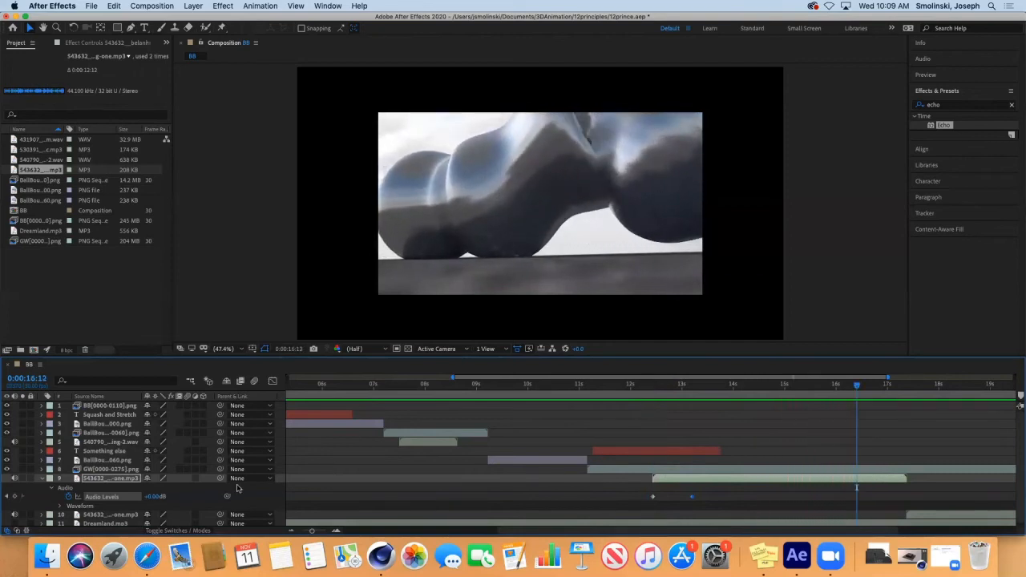
{"action": "left_click", "coordinate": [41, 479]}
{"action": "left_click", "coordinate": [102, 487]}
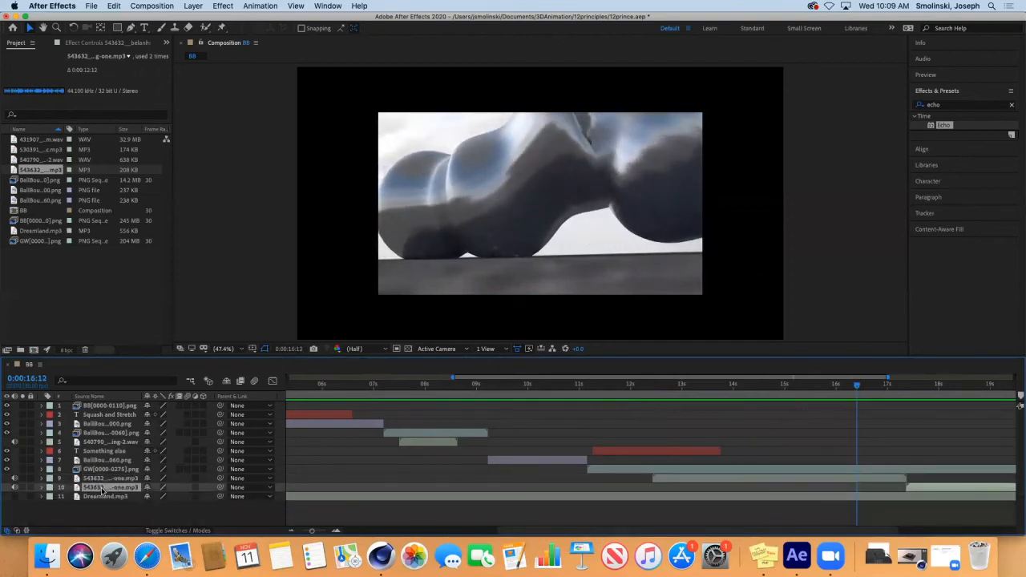
Step: On layer 10, set an Audio Levels keyframe at +0.00 dB near 19.5 seconds
{"action": "left_click_drag", "start_coordinate": [549, 532], "coordinate": [668, 533]}
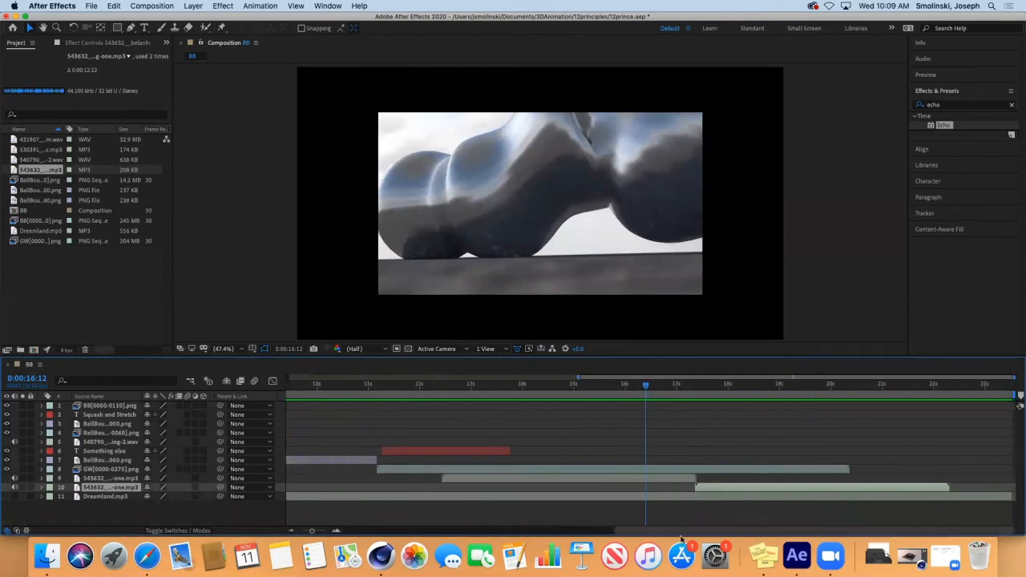
{"action": "left_click_drag", "start_coordinate": [637, 387], "coordinate": [808, 410]}
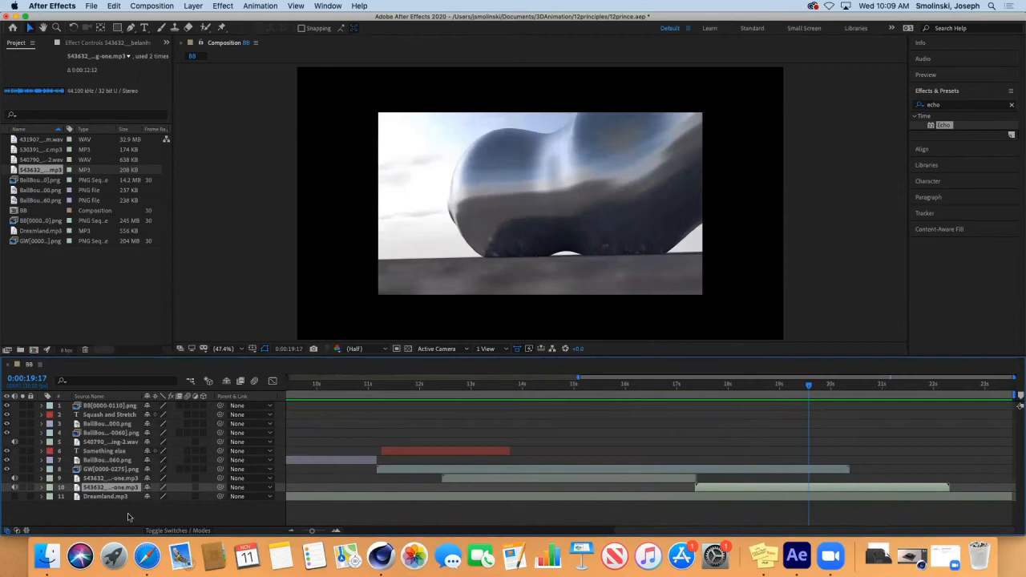
{"action": "left_click", "coordinate": [41, 487]}
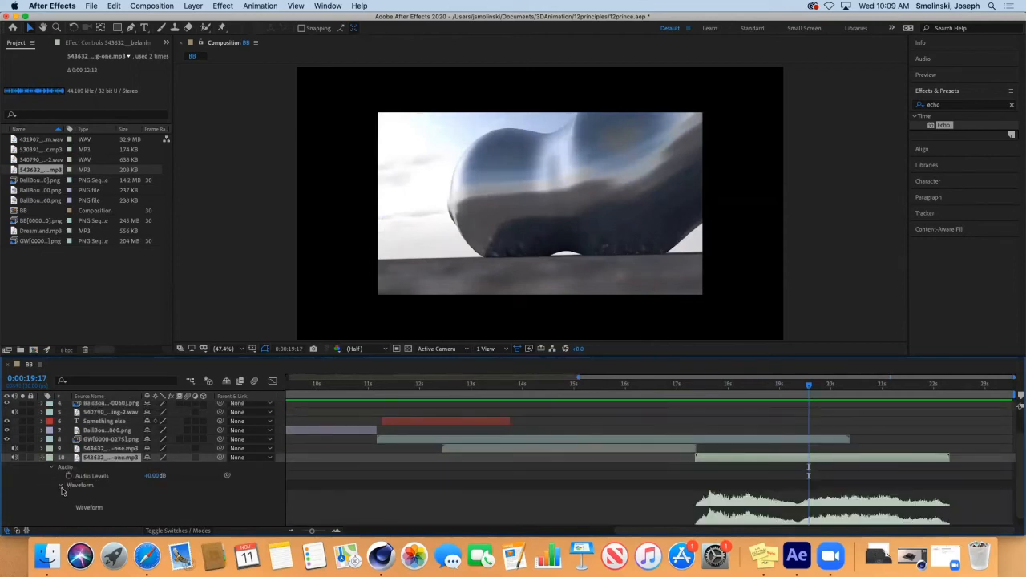
{"action": "left_click", "coordinate": [61, 487]}
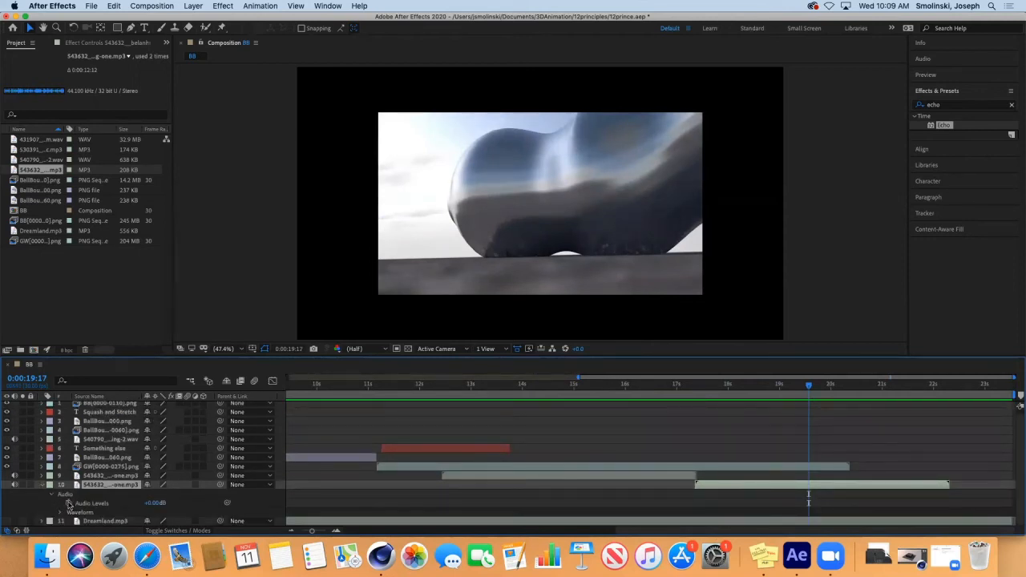
{"action": "left_click", "coordinate": [69, 504]}
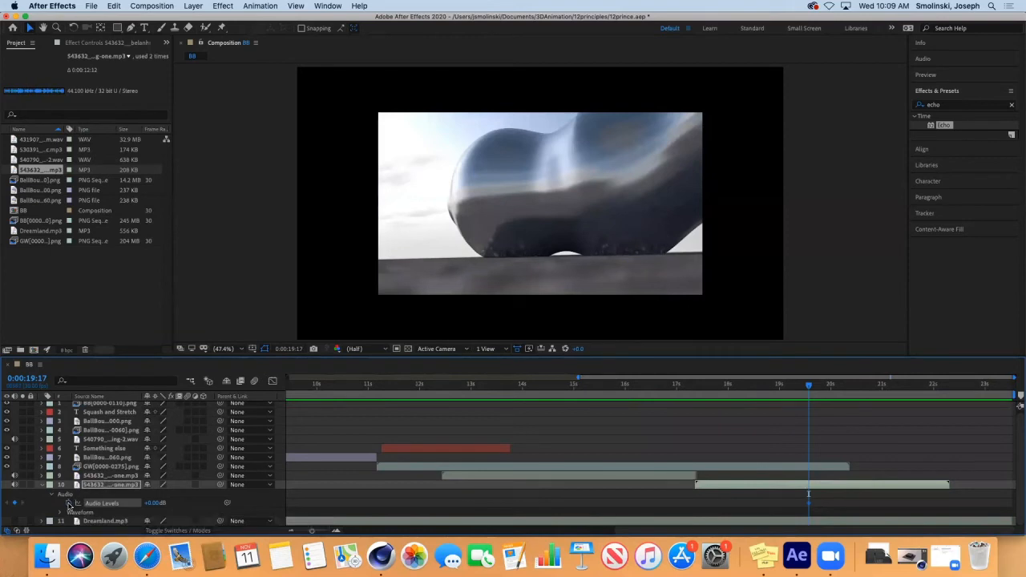
Step: Add a -48 dB Audio Levels keyframe just after it near 20 seconds and preview the fade-out
{"action": "left_click_drag", "start_coordinate": [808, 388], "coordinate": [840, 394]}
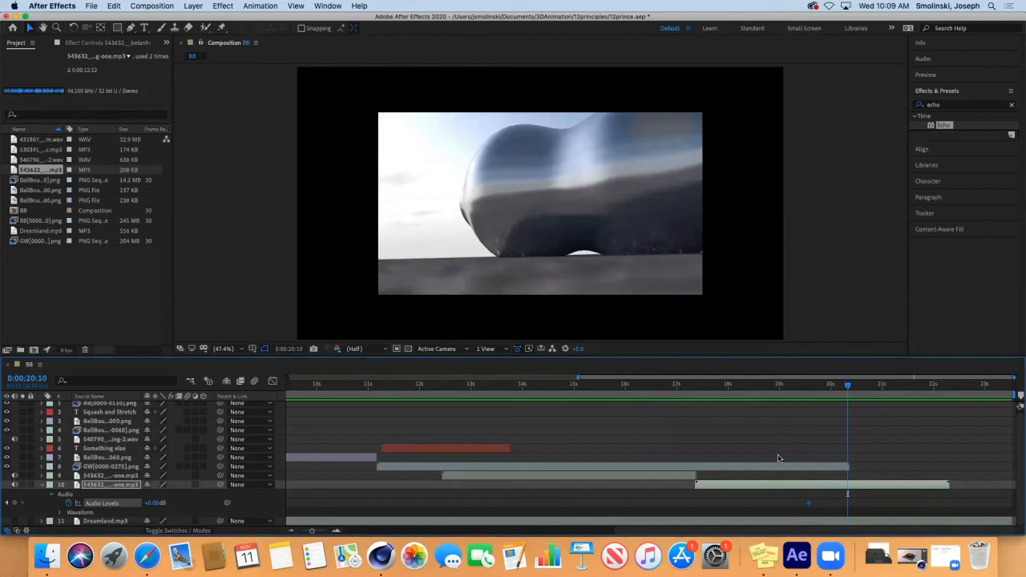
{"action": "left_click", "coordinate": [149, 503]}
{"action": "key", "text": "Return"}
{"action": "left_click_drag", "start_coordinate": [847, 385], "coordinate": [790, 392]}
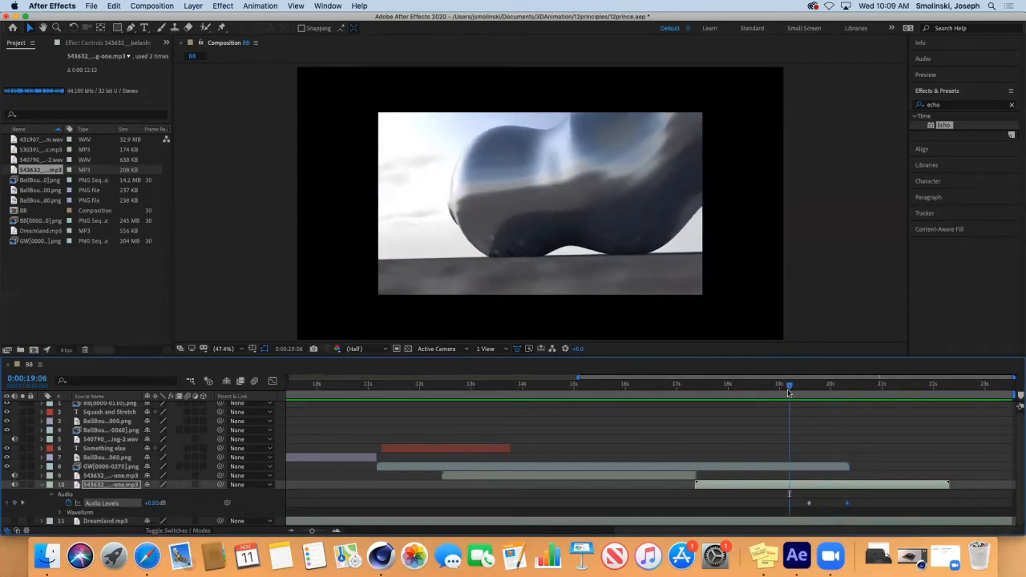
{"action": "key", "text": "space"}
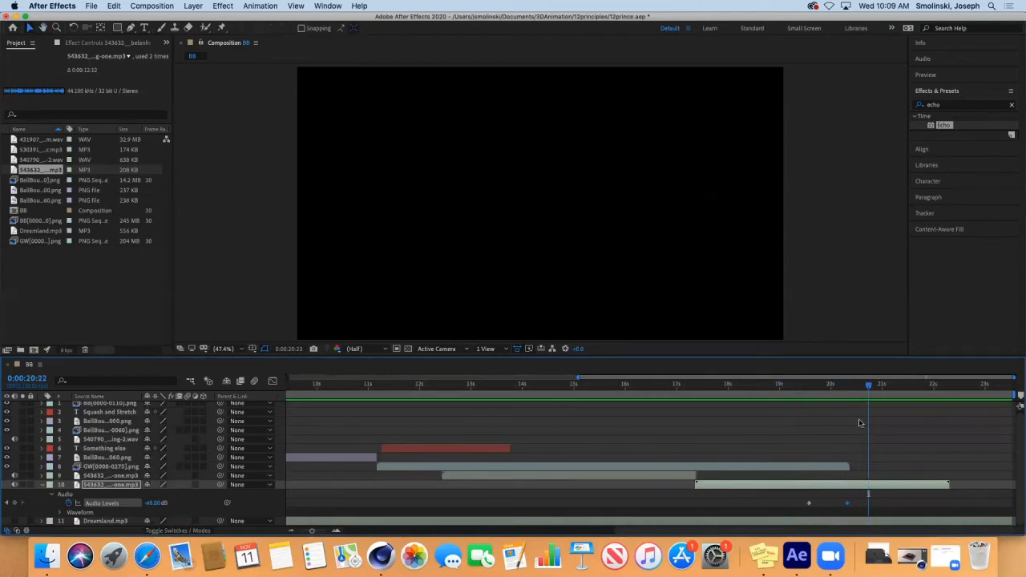
{"action": "left_click", "coordinate": [731, 389]}
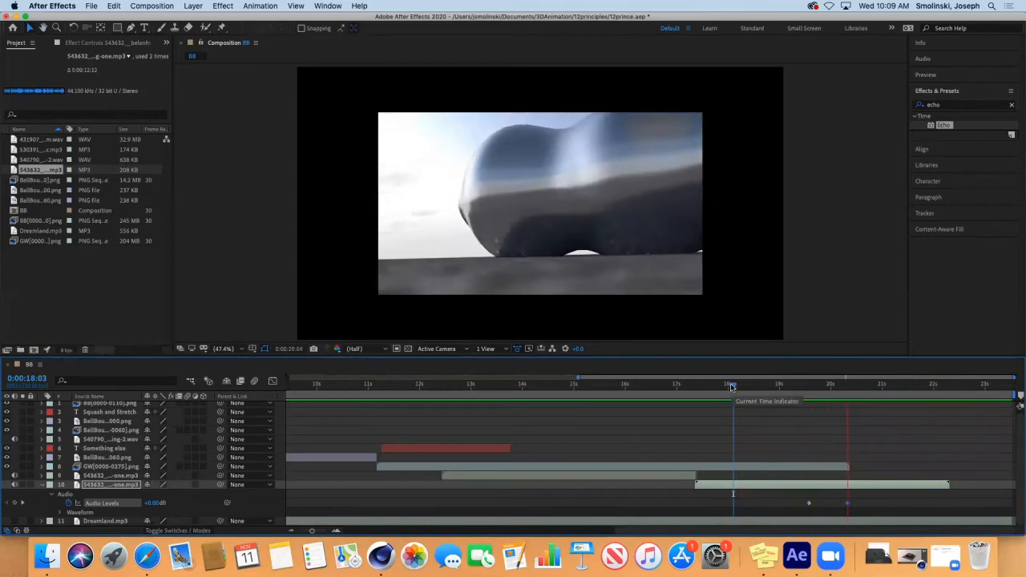
{"action": "key", "text": "space"}
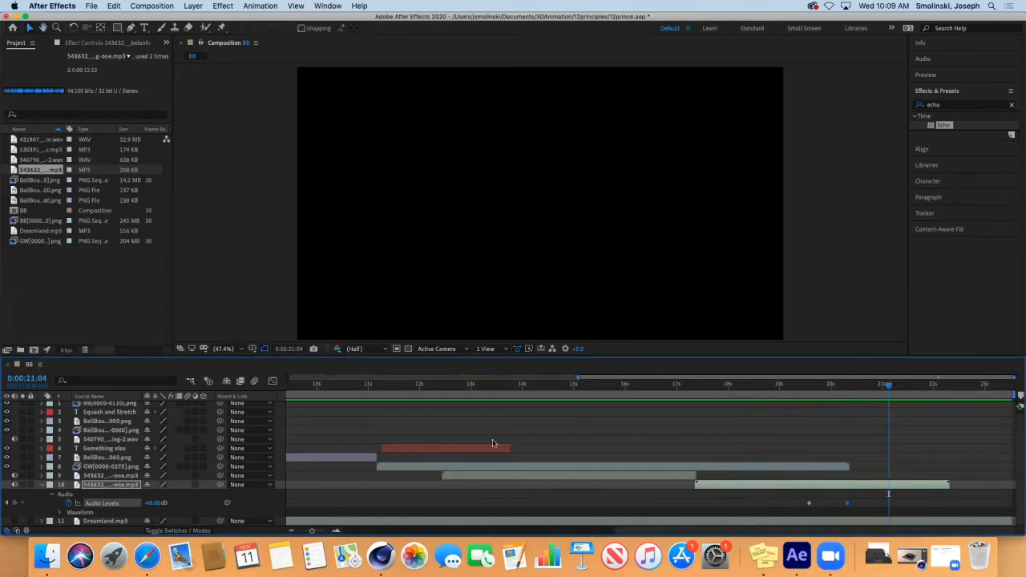
{"action": "left_click", "coordinate": [41, 485]}
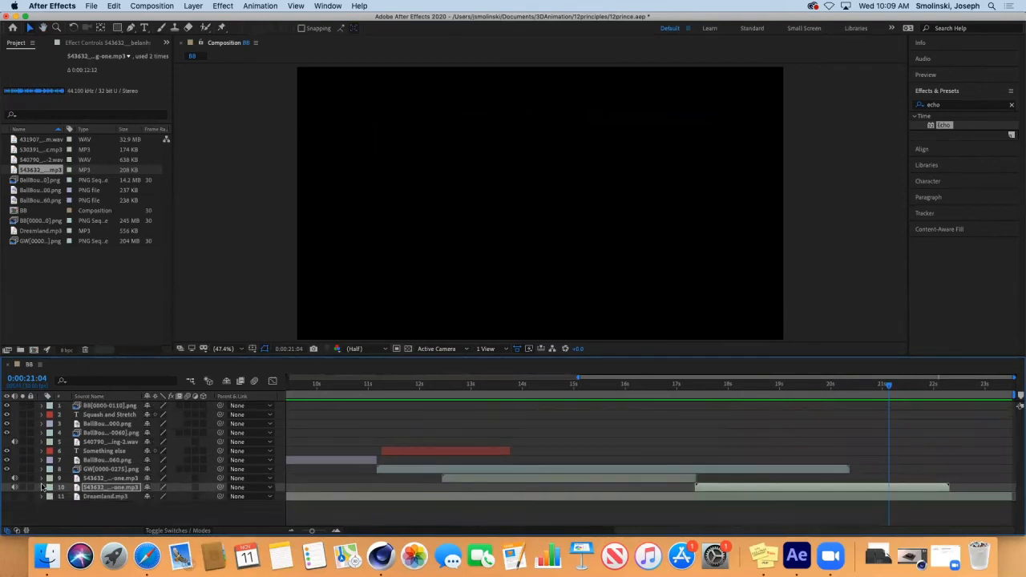
Step: Add the 431907 90 bpm drum WAV as the top layer and preview from the start
{"action": "left_click_drag", "start_coordinate": [637, 535], "coordinate": [360, 533]}
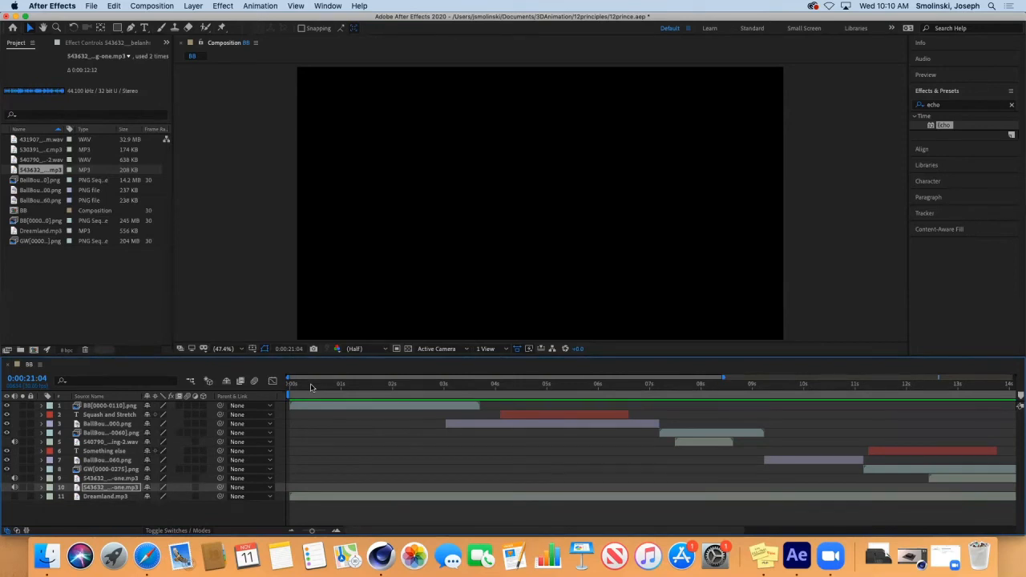
{"action": "left_click", "coordinate": [44, 141]}
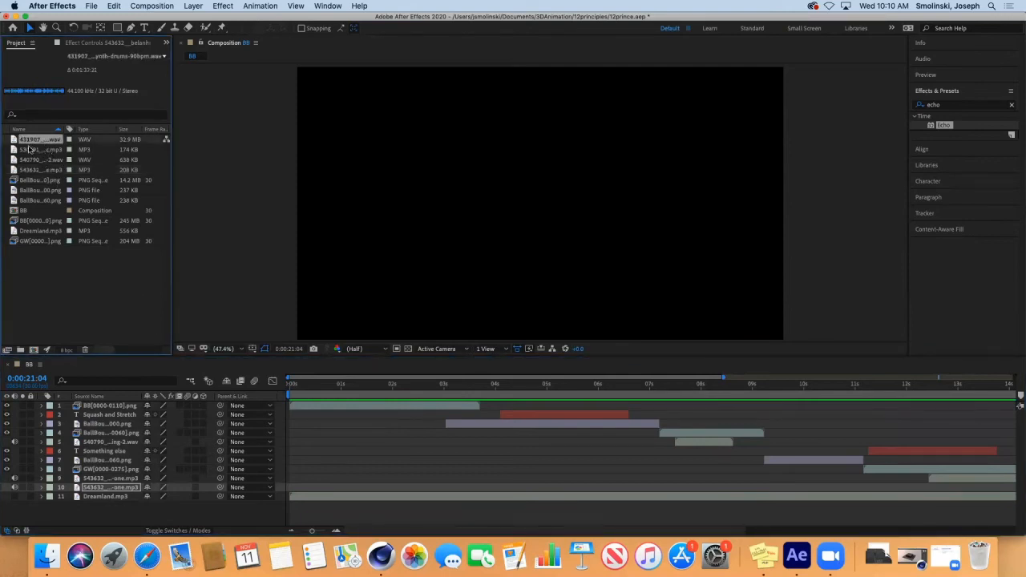
{"action": "left_click_drag", "start_coordinate": [73, 396], "coordinate": [80, 403]}
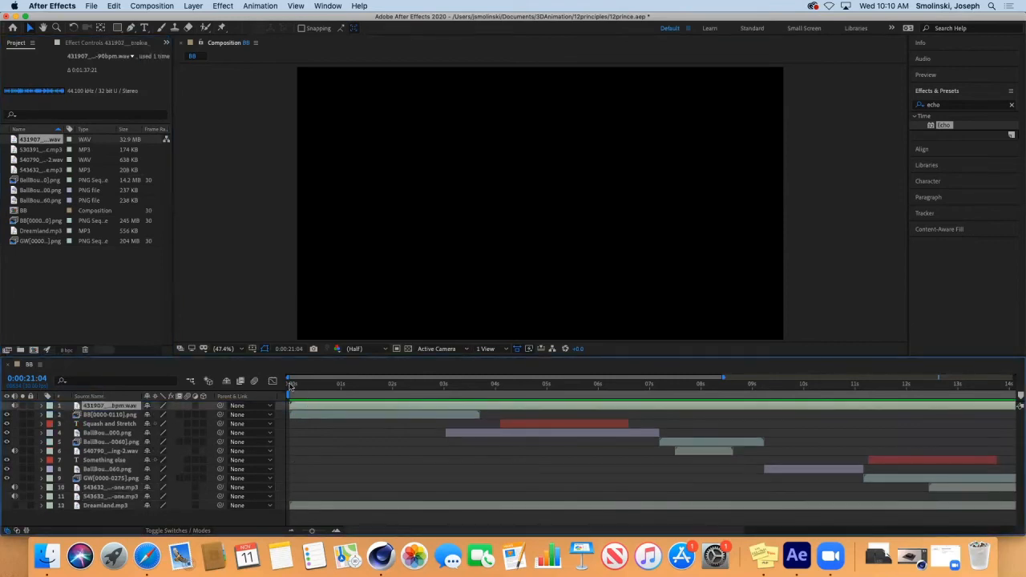
{"action": "left_click_drag", "start_coordinate": [299, 386], "coordinate": [288, 387]}
{"action": "key", "text": "space"}
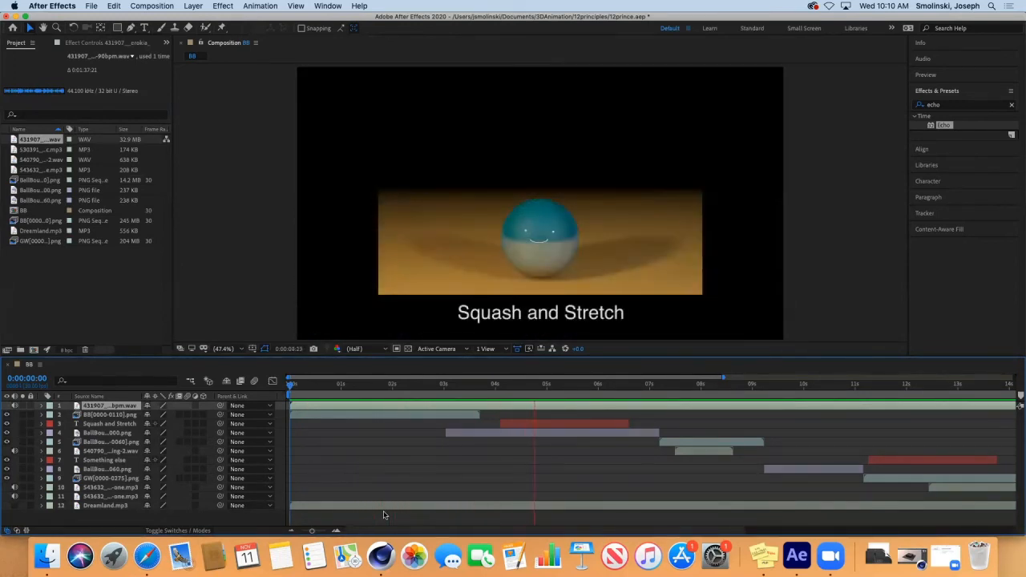
{"action": "key", "text": "space"}
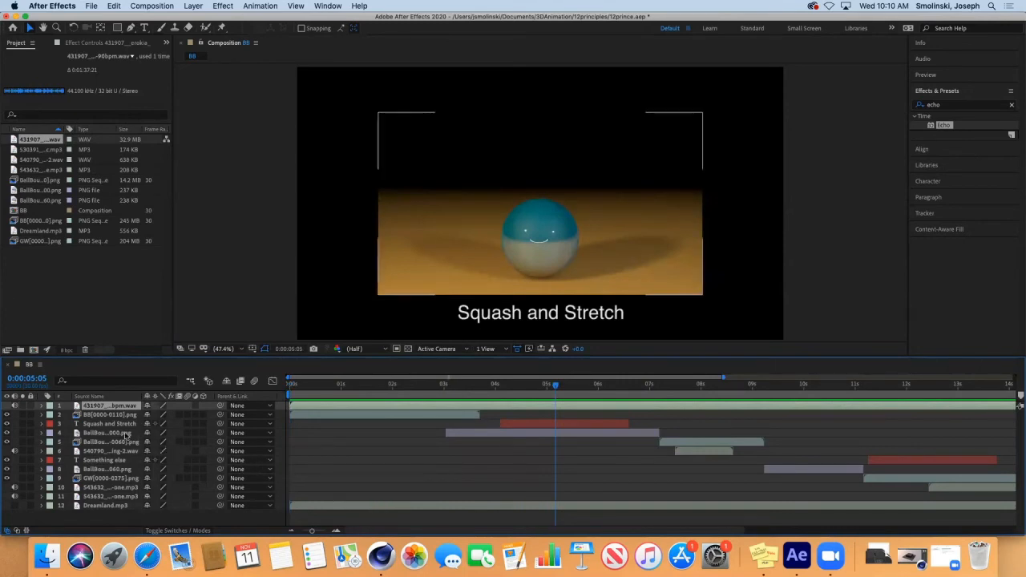
Step: Reveal the drum layer's Audio properties and park the playhead at the cut point
{"action": "left_click", "coordinate": [41, 405]}
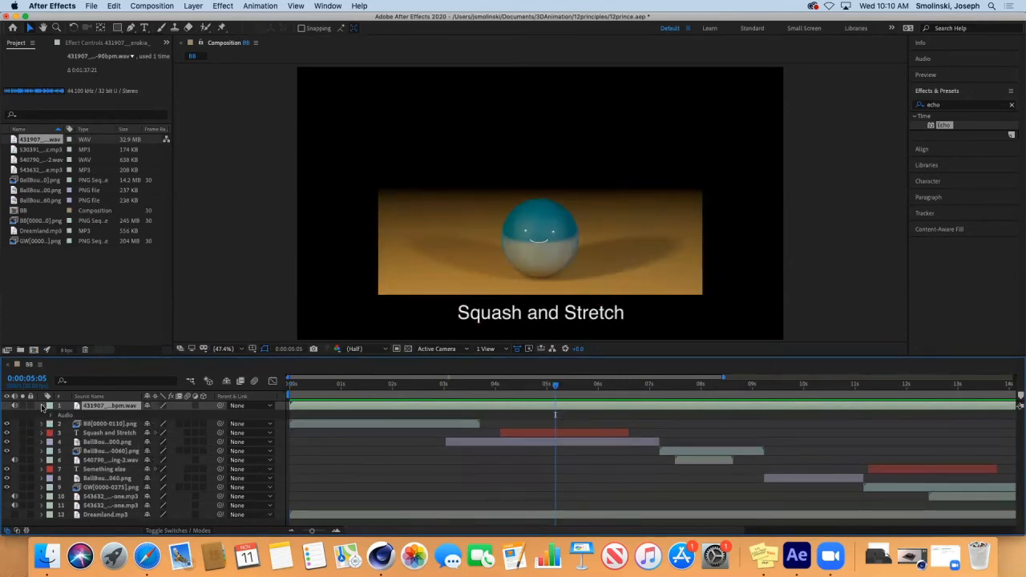
{"action": "left_click", "coordinate": [50, 416]}
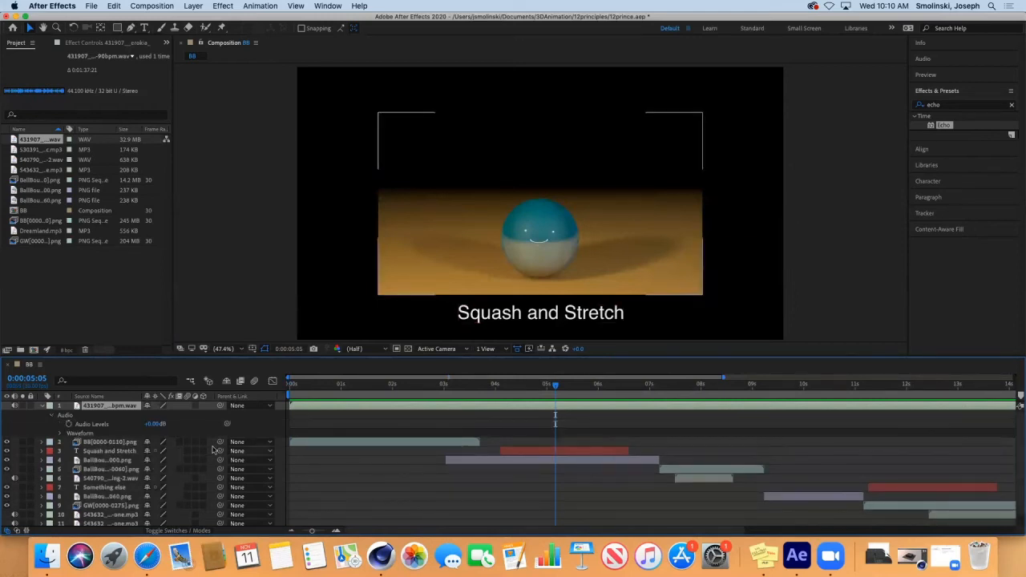
{"action": "left_click_drag", "start_coordinate": [556, 388], "coordinate": [479, 387]}
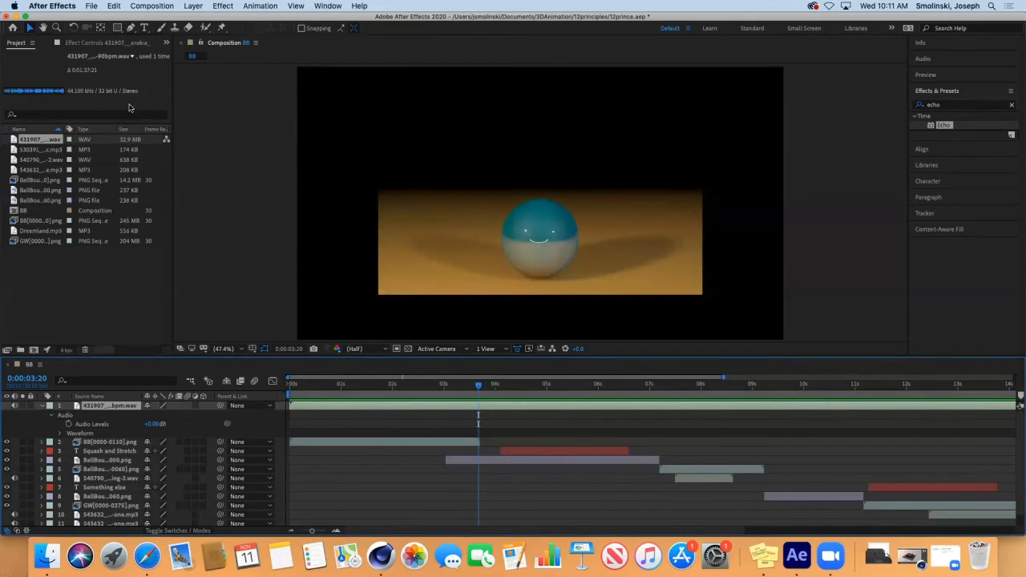
{"action": "left_click", "coordinate": [115, 6]}
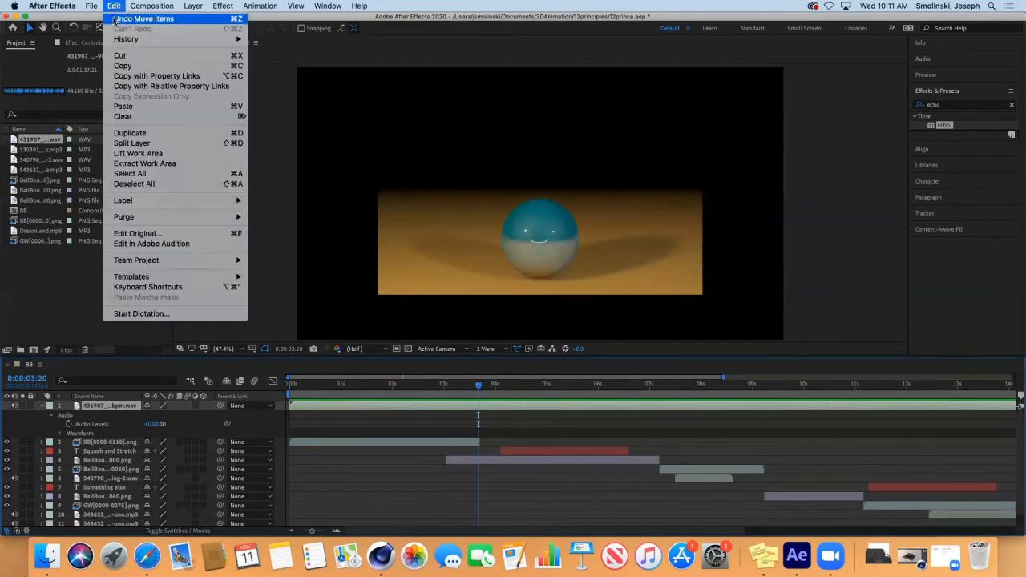
Step: Split the drum track at 0:00:03:20 and slip the top layer's audio so the loud beat starts at the cut
{"action": "left_click", "coordinate": [136, 144]}
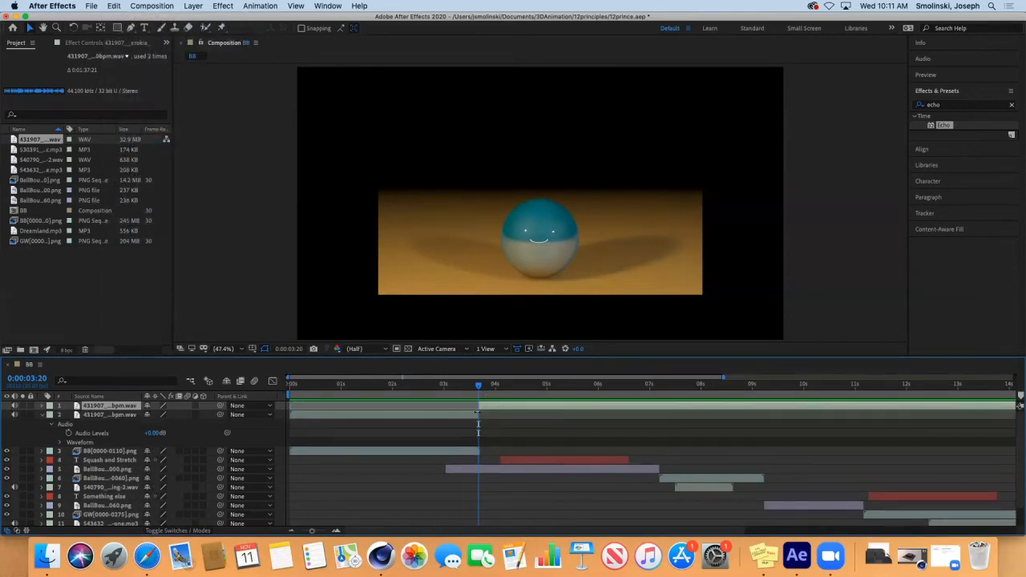
{"action": "left_click", "coordinate": [42, 406]}
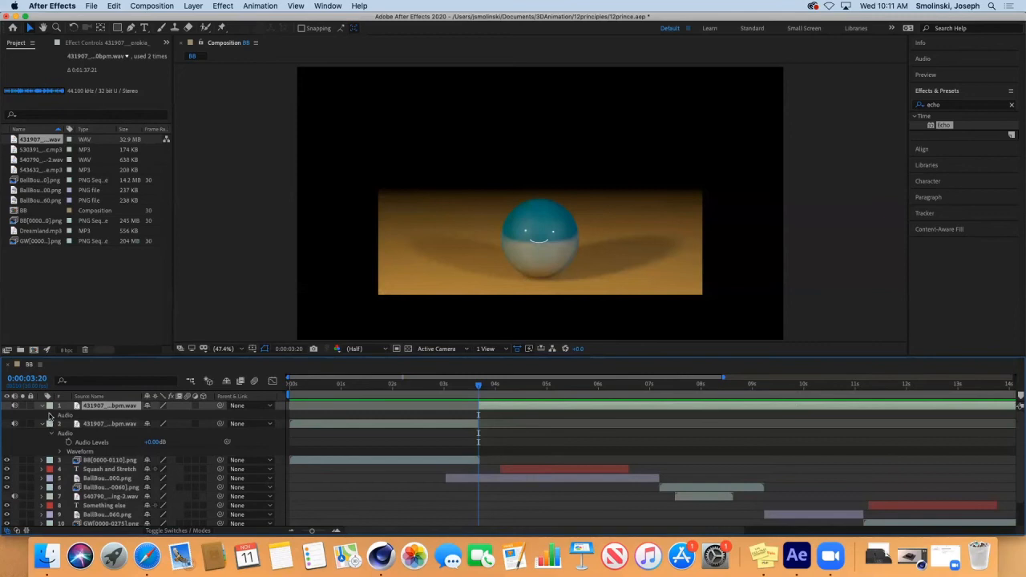
{"action": "left_click", "coordinate": [50, 415]}
{"action": "left_click", "coordinate": [59, 434]}
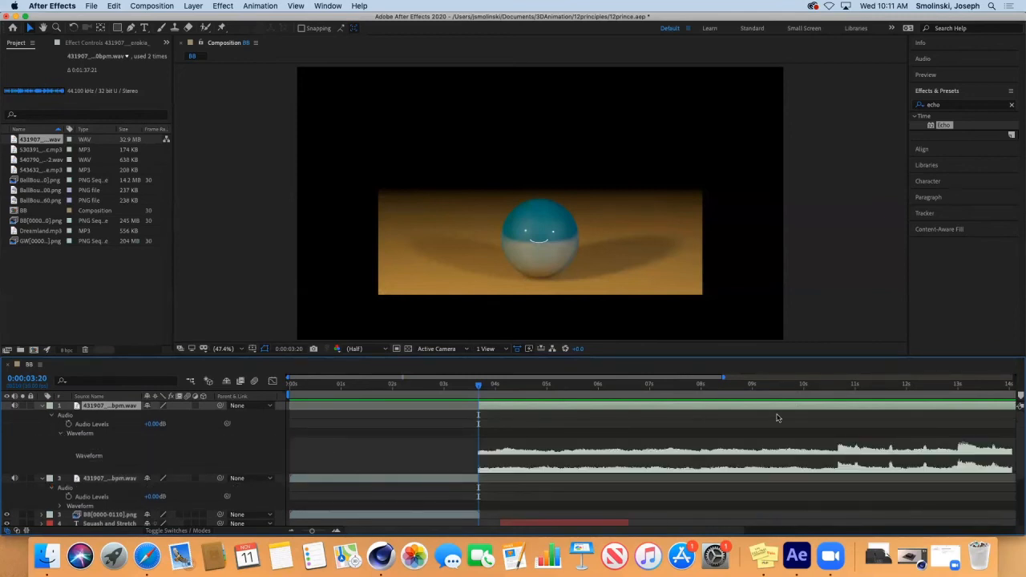
{"action": "left_click_drag", "start_coordinate": [847, 409], "coordinate": [566, 419]}
{"action": "left_click_drag", "start_coordinate": [651, 406], "coordinate": [252, 407]}
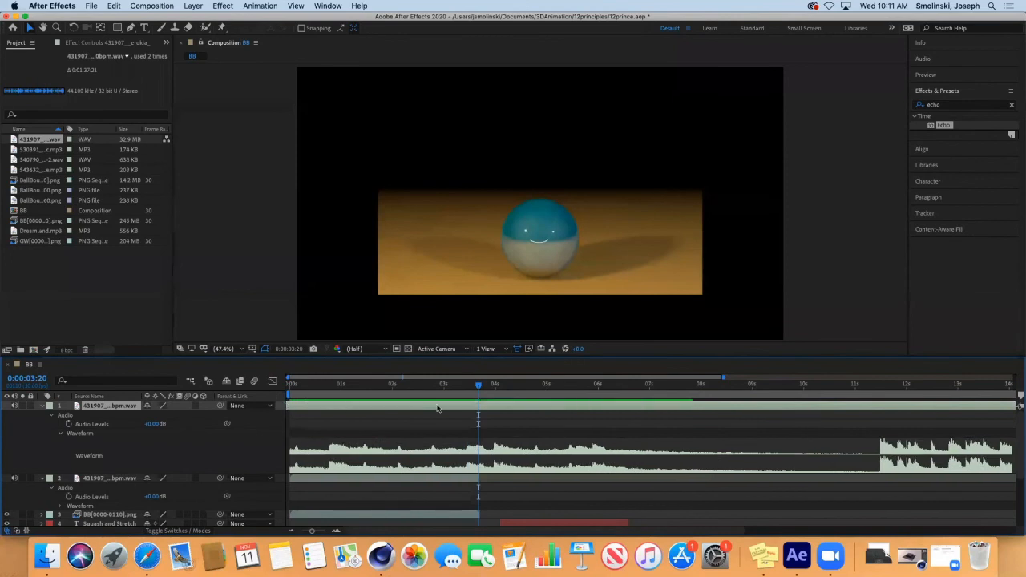
{"action": "left_click_drag", "start_coordinate": [872, 408], "coordinate": [340, 385]}
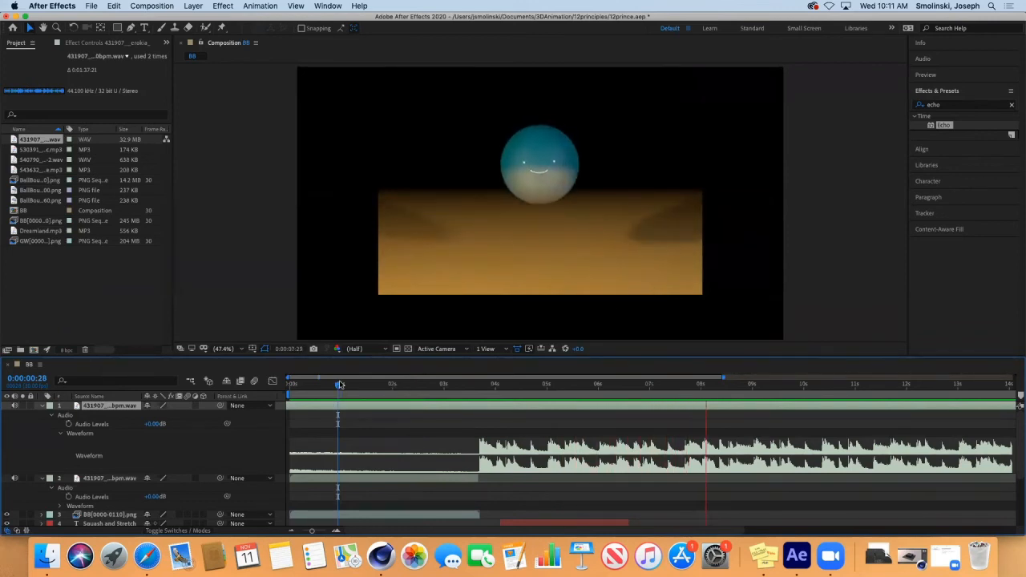
Step: Lower both drum layers' Audio Levels to -20 dB and preview from about 2 seconds
{"action": "key", "text": "space"}
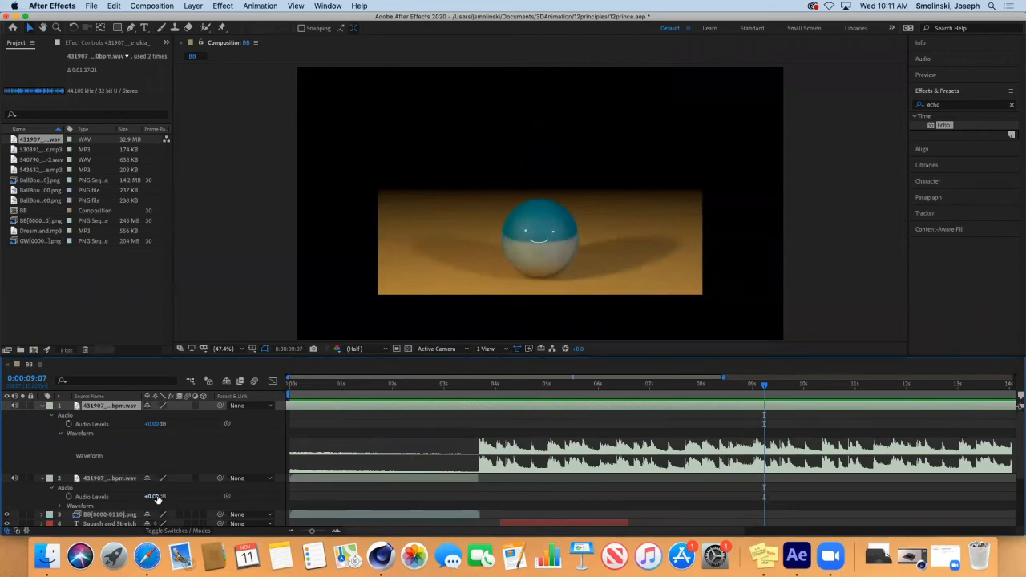
{"action": "left_click", "coordinate": [153, 424]}
{"action": "type", "text": "-20"}
{"action": "key", "text": "Return"}
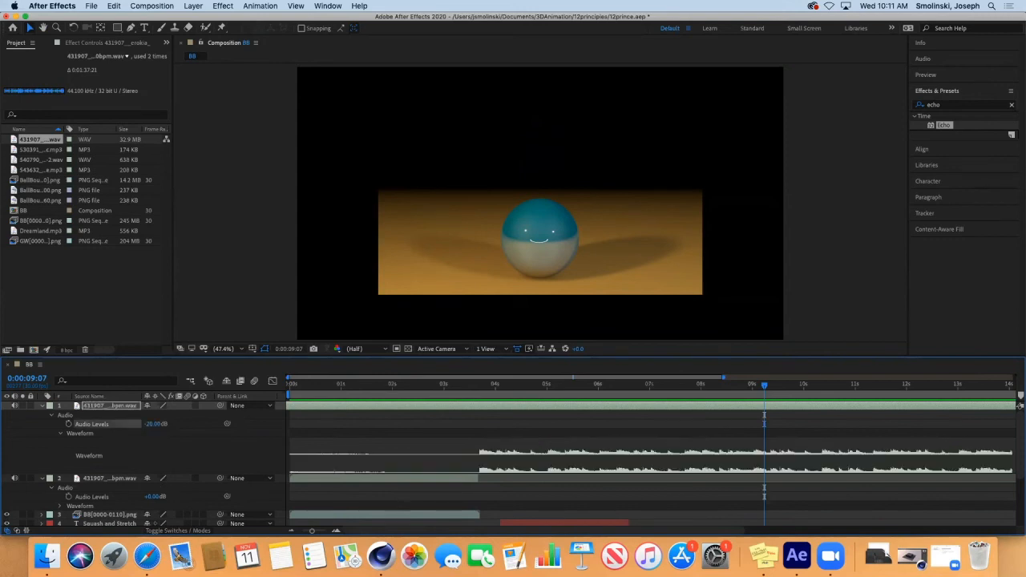
{"action": "left_click", "coordinate": [154, 497]}
{"action": "type", "text": "-20"}
{"action": "key", "text": "Return"}
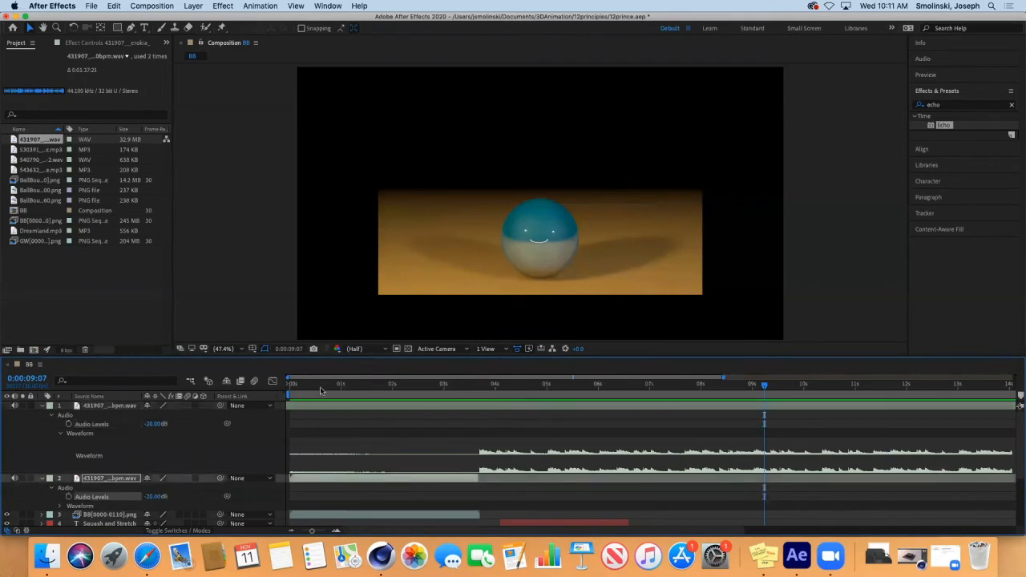
{"action": "left_click", "coordinate": [382, 385]}
{"action": "key", "text": "space"}
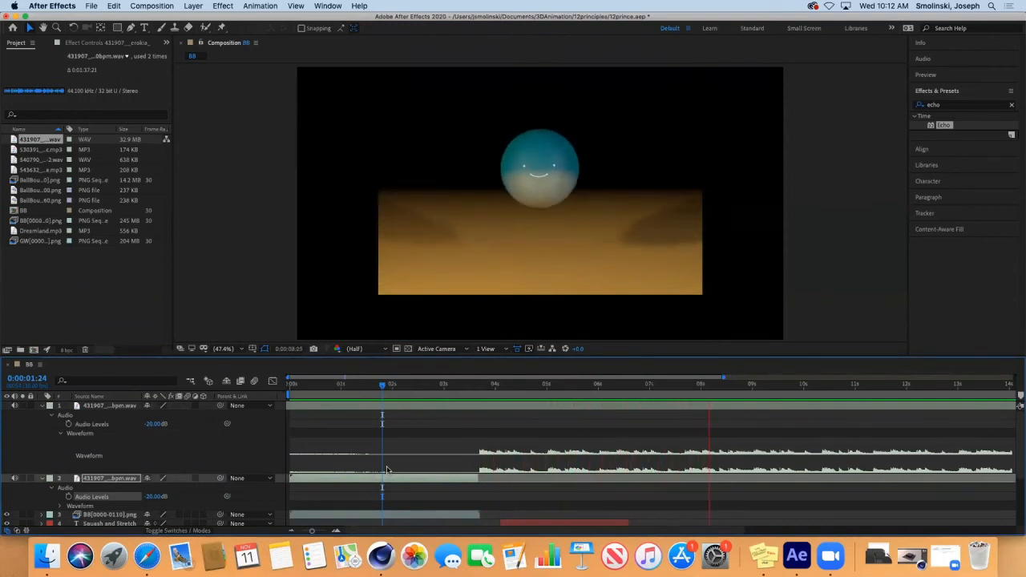
{"action": "key", "text": "space"}
Step: Set both drum layers' Audio Levels to -5 dB and preview the mix from about 3 seconds
{"action": "left_click", "coordinate": [152, 425]}
{"action": "type", "text": "-5"}
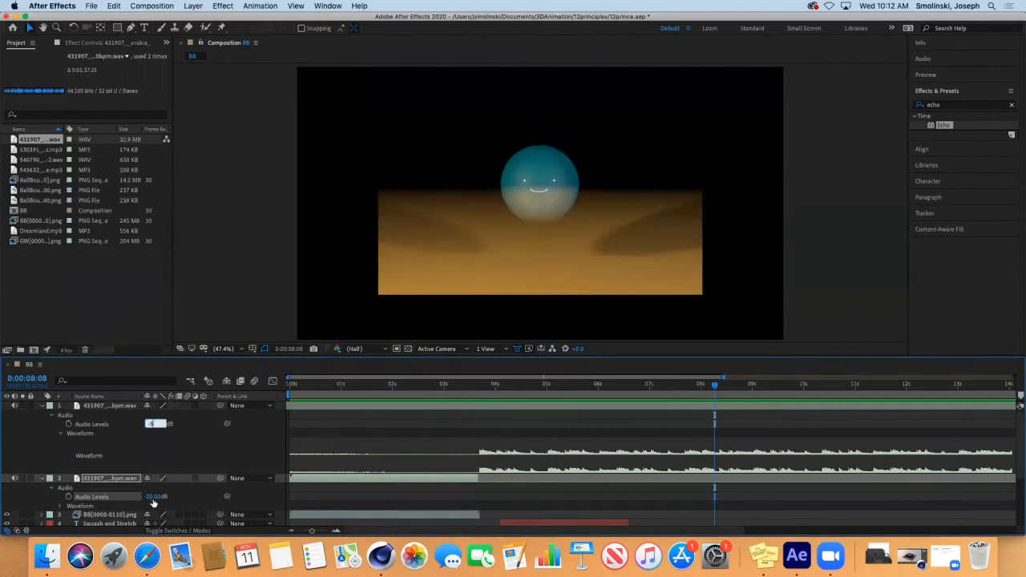
{"action": "left_click", "coordinate": [154, 497]}
{"action": "type", "text": "-5"}
{"action": "key", "text": "Return"}
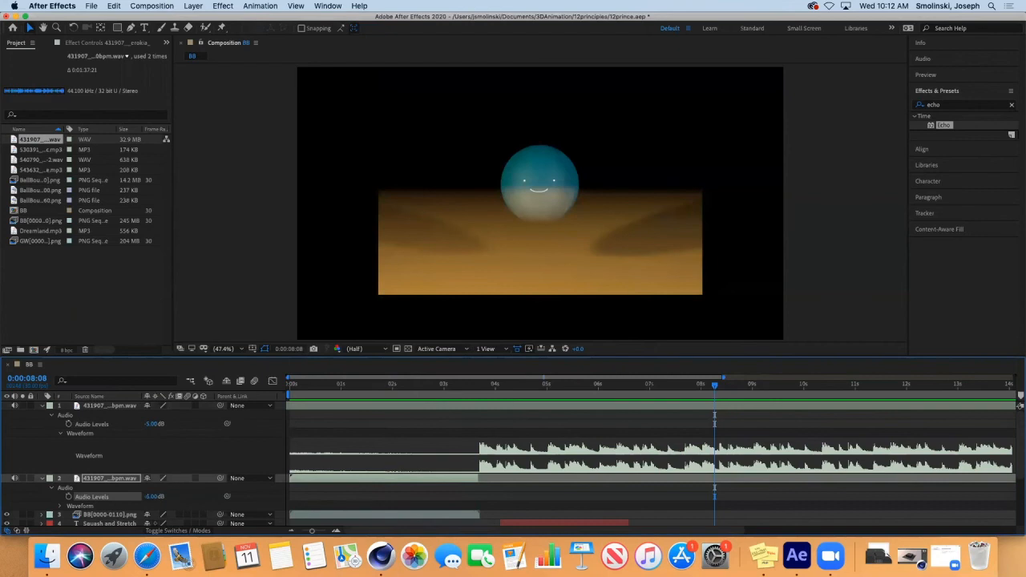
{"action": "left_click", "coordinate": [435, 386]}
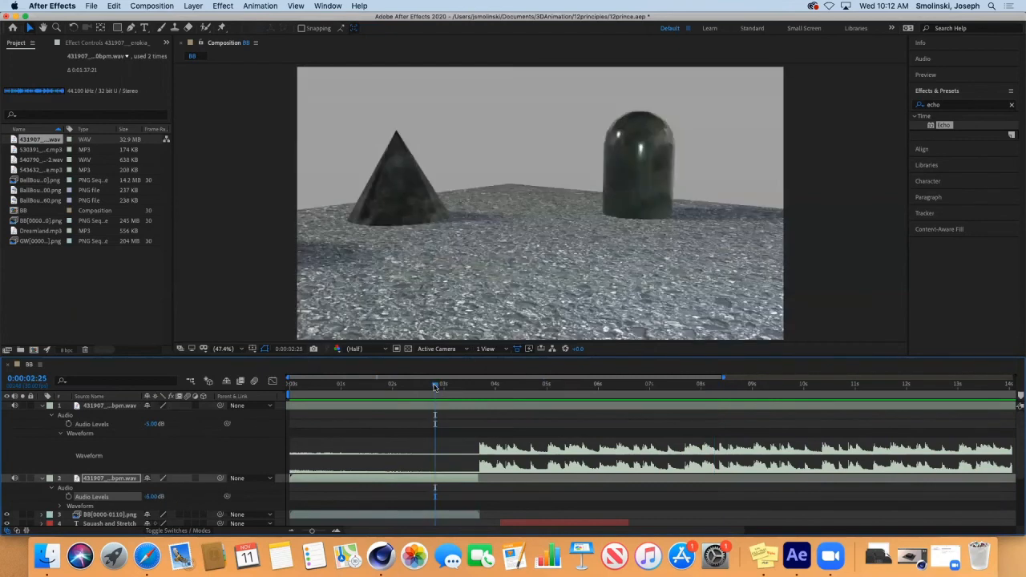
{"action": "key", "text": "space"}
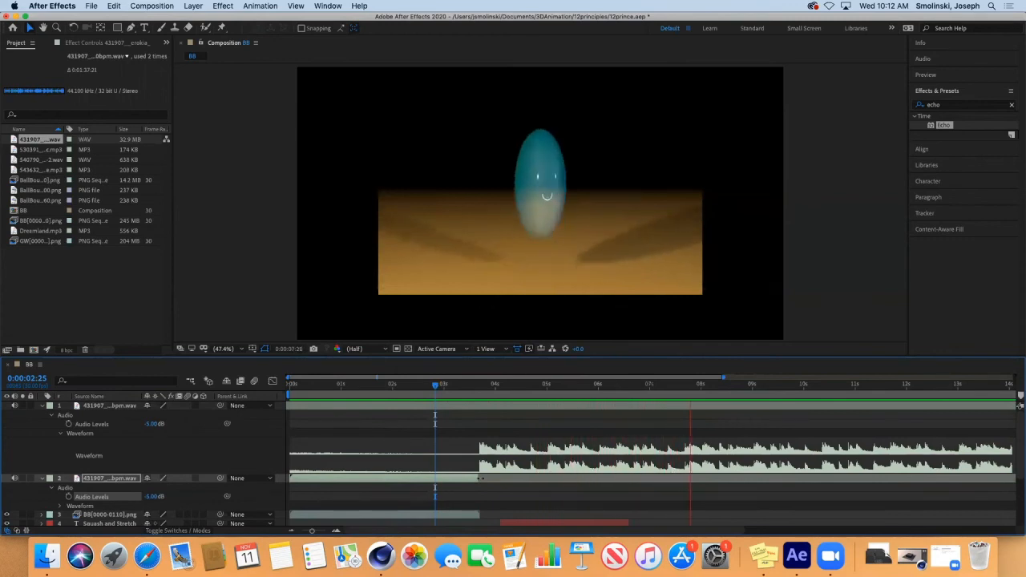
{"action": "key", "text": "space"}
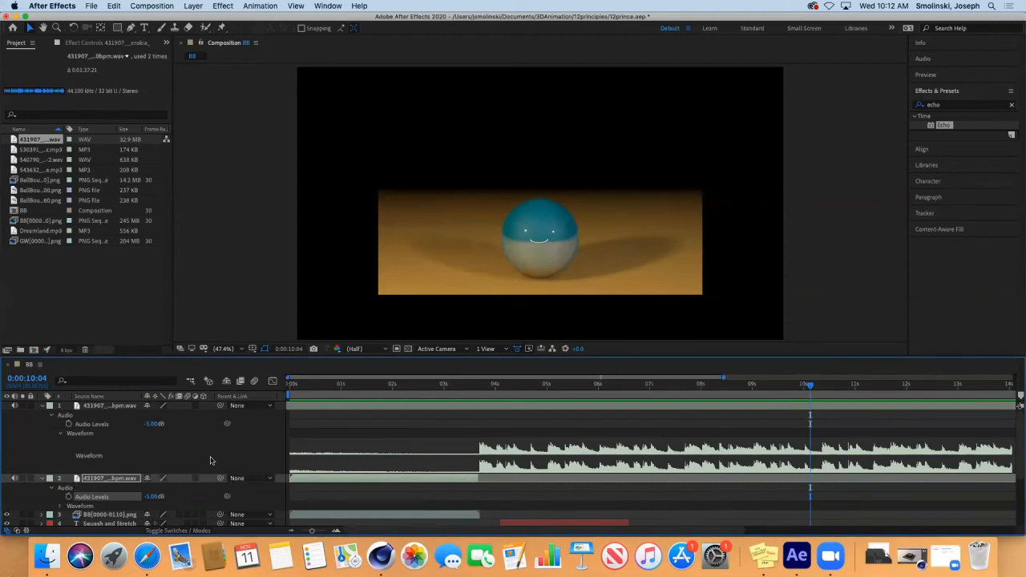
Step: Move the playhead to 0:00:10:10 and split the top drum track layer there with Edit > Split Layer
{"action": "left_click", "coordinate": [115, 7]}
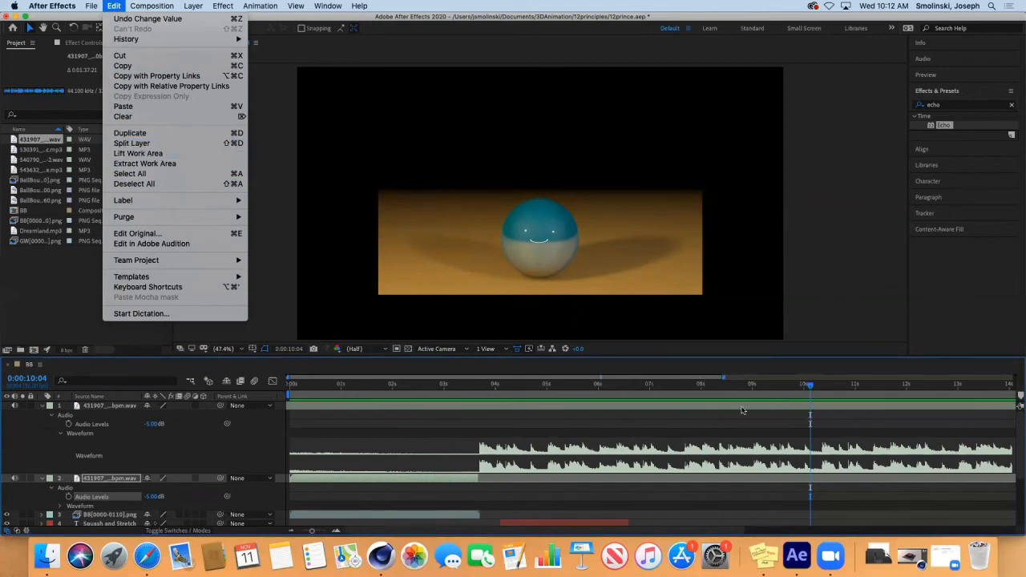
{"action": "left_click", "coordinate": [810, 388]}
{"action": "left_click", "coordinate": [821, 388]}
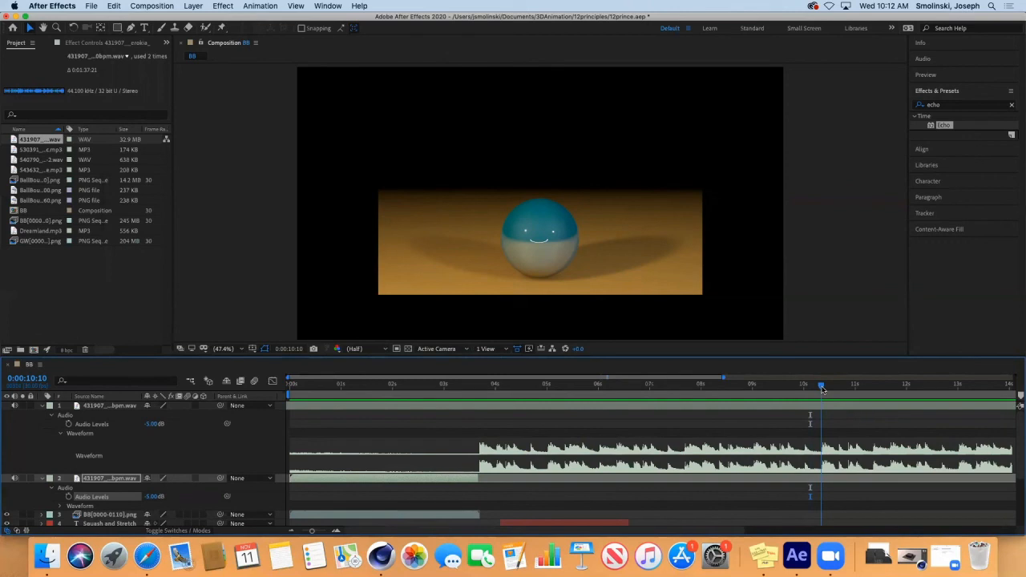
{"action": "left_click", "coordinate": [41, 406]}
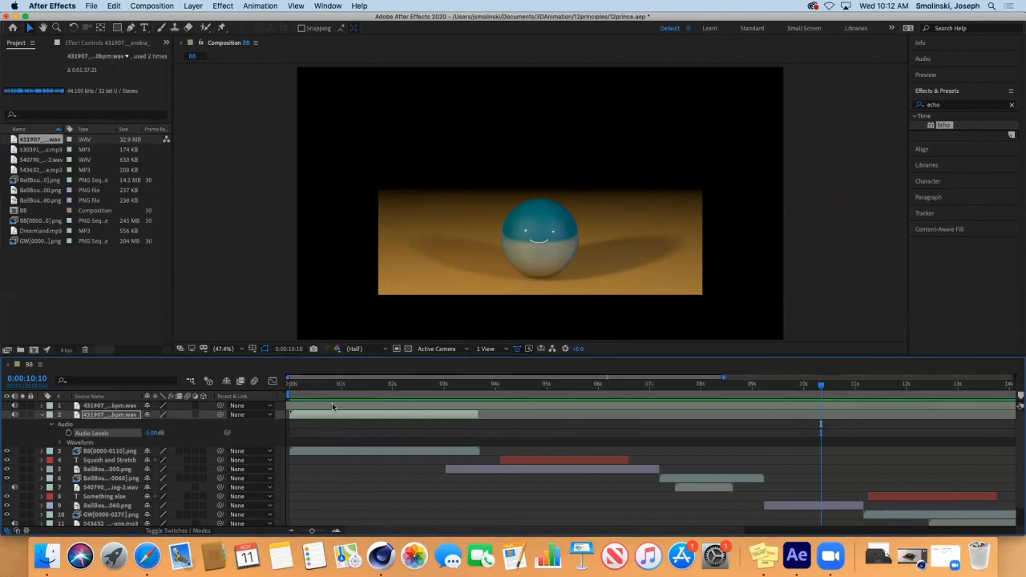
{"action": "left_click", "coordinate": [125, 407]}
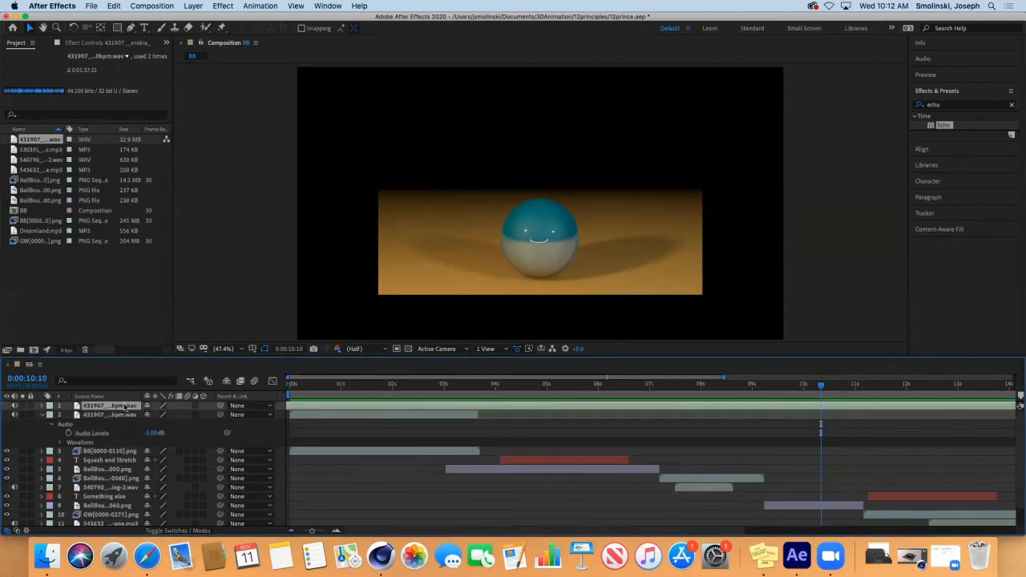
{"action": "left_click", "coordinate": [115, 6]}
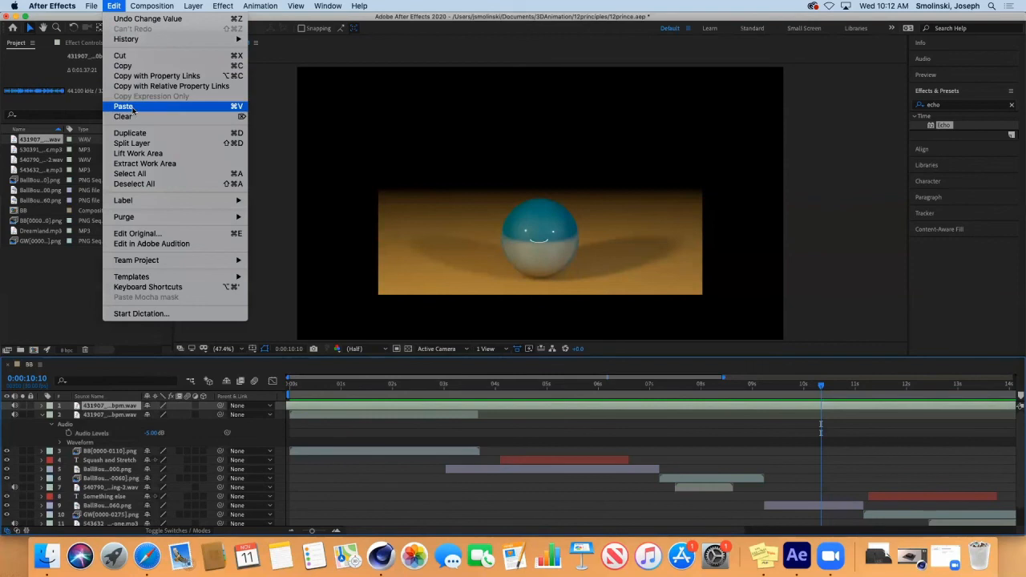
{"action": "left_click", "coordinate": [130, 144]}
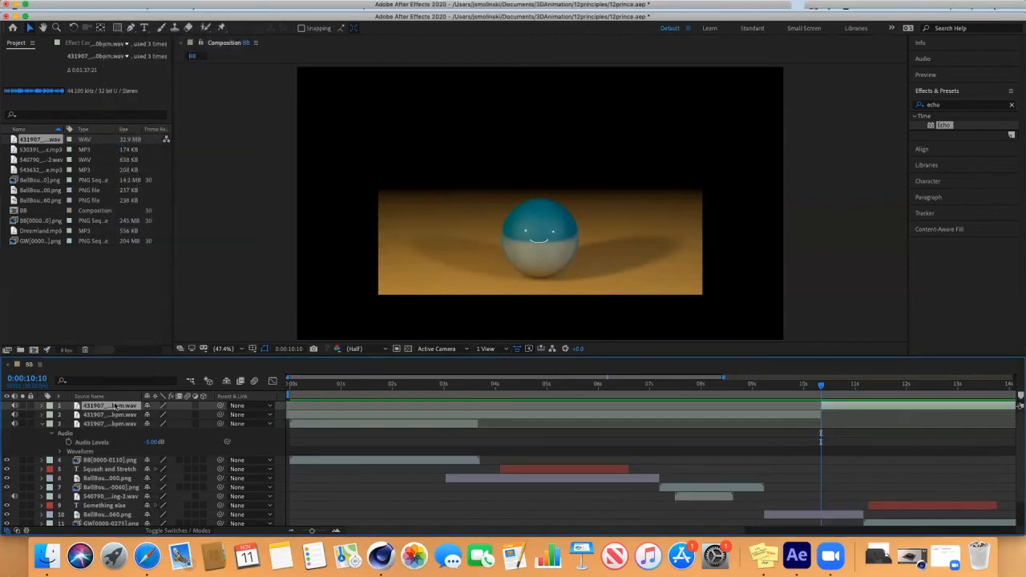
Step: Time-stretch the split-off drum layer to a 50% stretch factor
{"action": "left_click", "coordinate": [193, 6]}
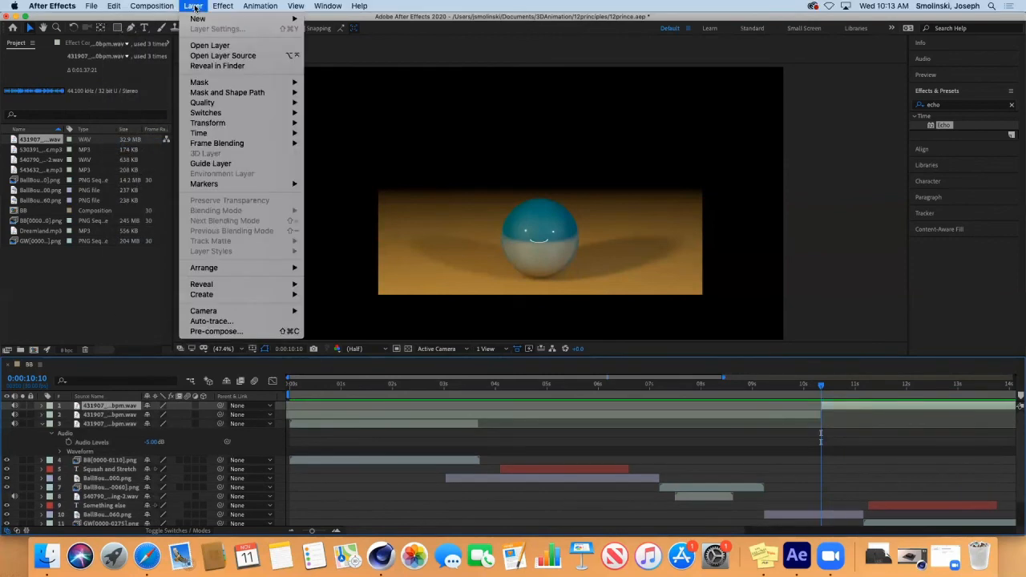
{"action": "mouse_move", "coordinate": [241, 133]}
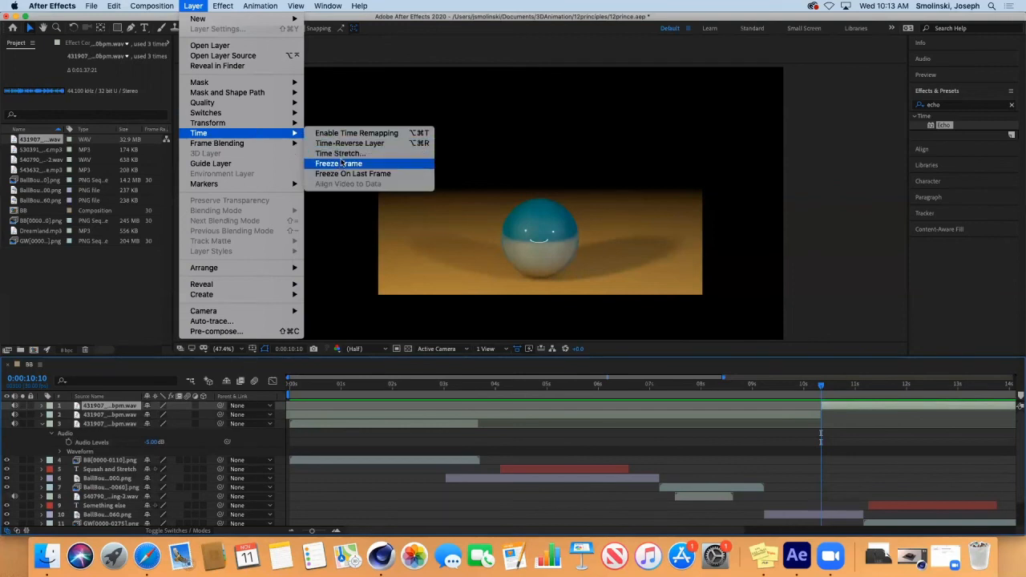
{"action": "left_click", "coordinate": [343, 154]}
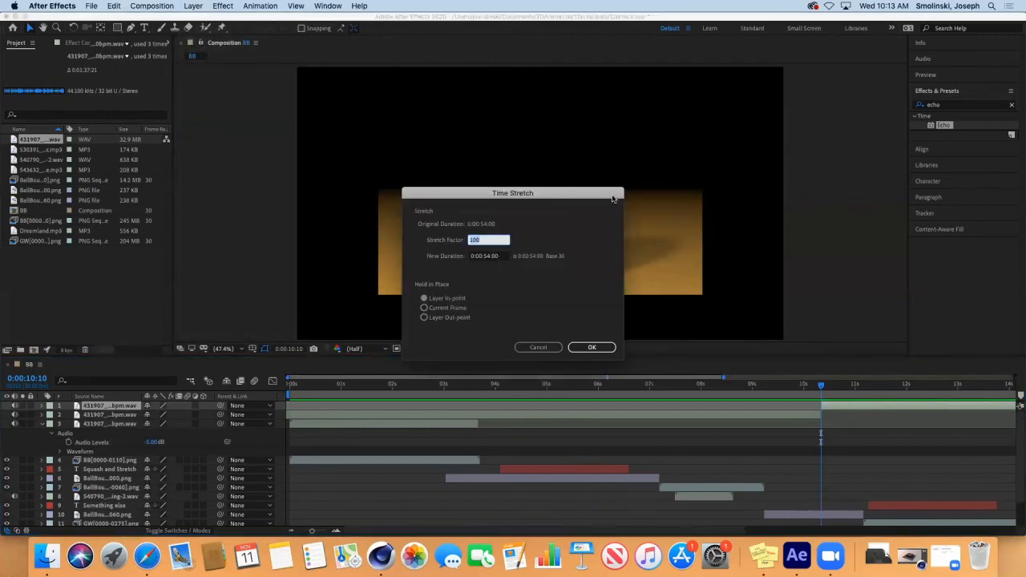
{"action": "key", "text": "Return"}
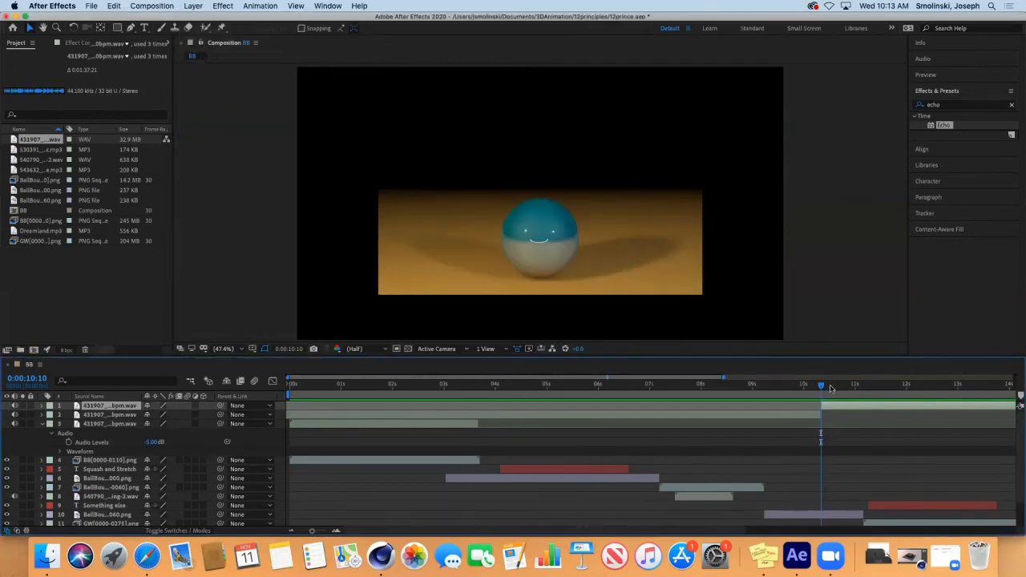
Step: Preview the drums from 0:00:08:16, just before the split, then scrub back toward it
{"action": "left_click_drag", "start_coordinate": [821, 388], "coordinate": [727, 388]}
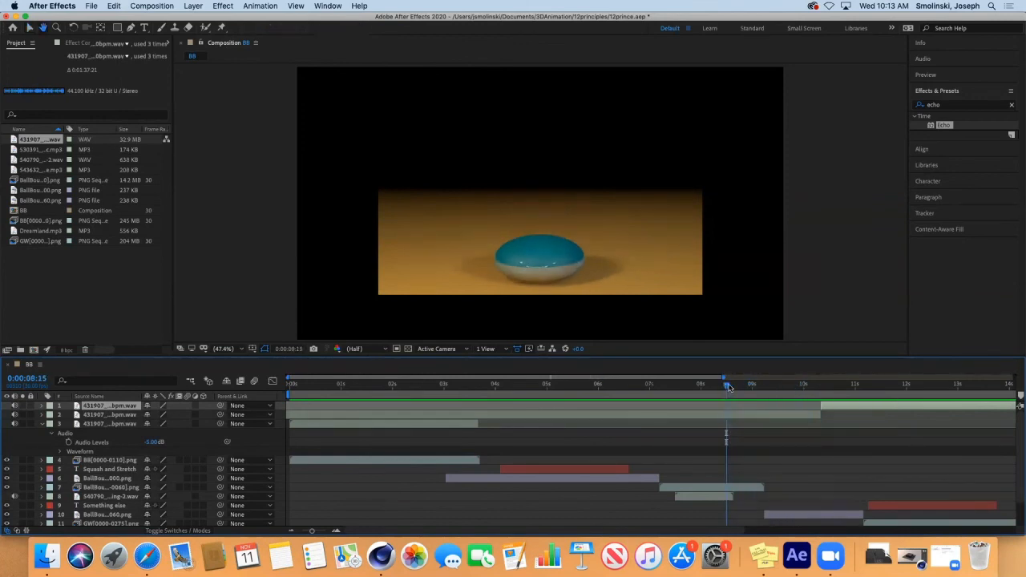
{"action": "key", "text": "space"}
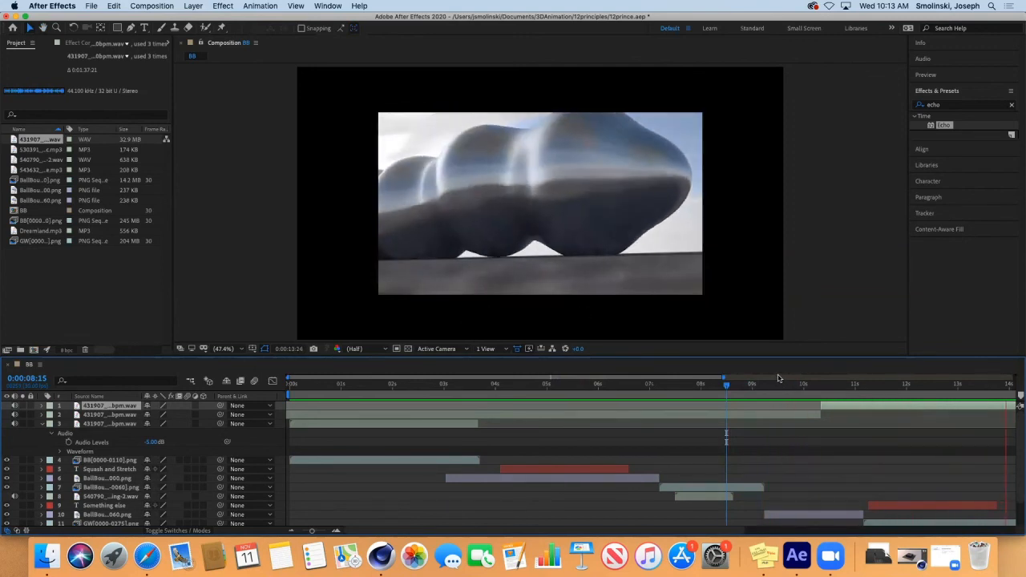
{"action": "key", "text": "space"}
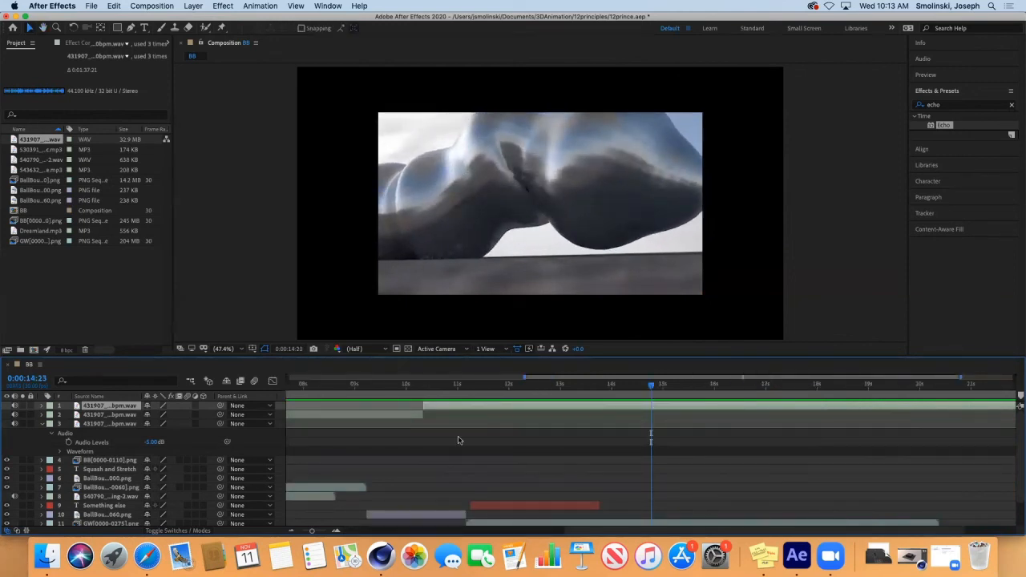
{"action": "left_click_drag", "start_coordinate": [653, 385], "coordinate": [355, 405]}
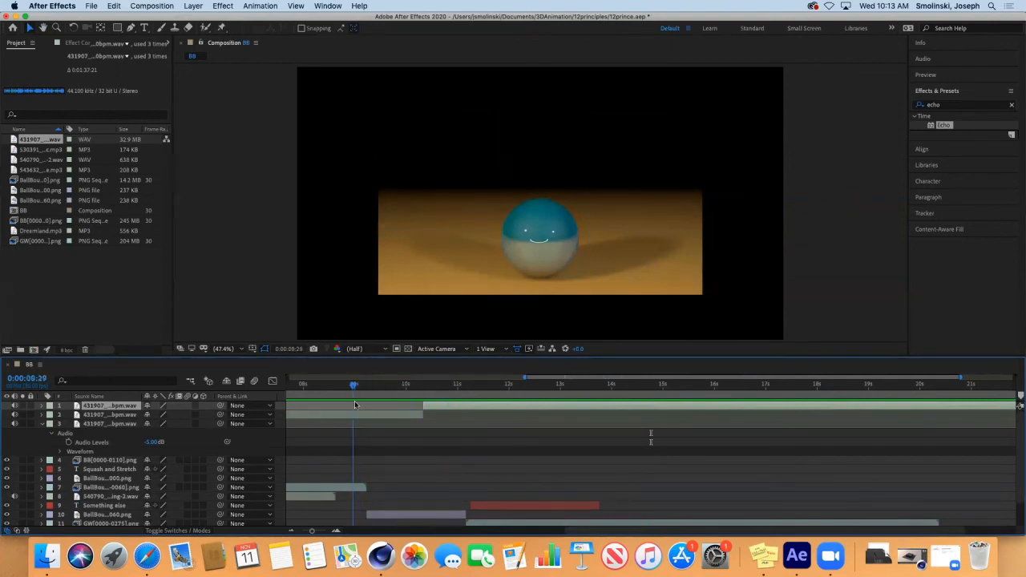
Step: Reset the split-off drum layer's Time Stretch factor to 100% and preview the result
{"action": "double_click", "coordinate": [120, 407]}
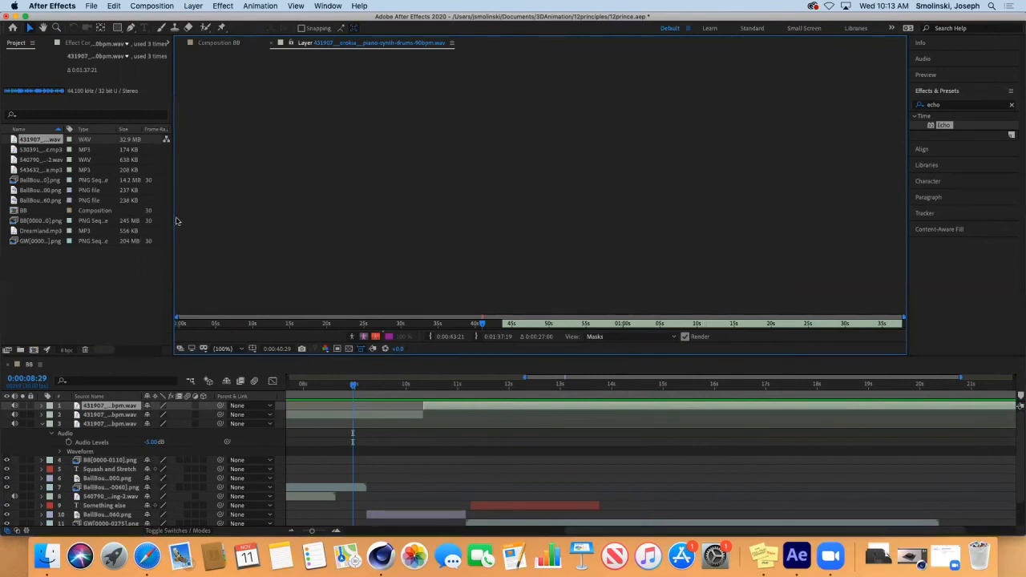
{"action": "left_click", "coordinate": [215, 43]}
{"action": "left_click", "coordinate": [193, 6]}
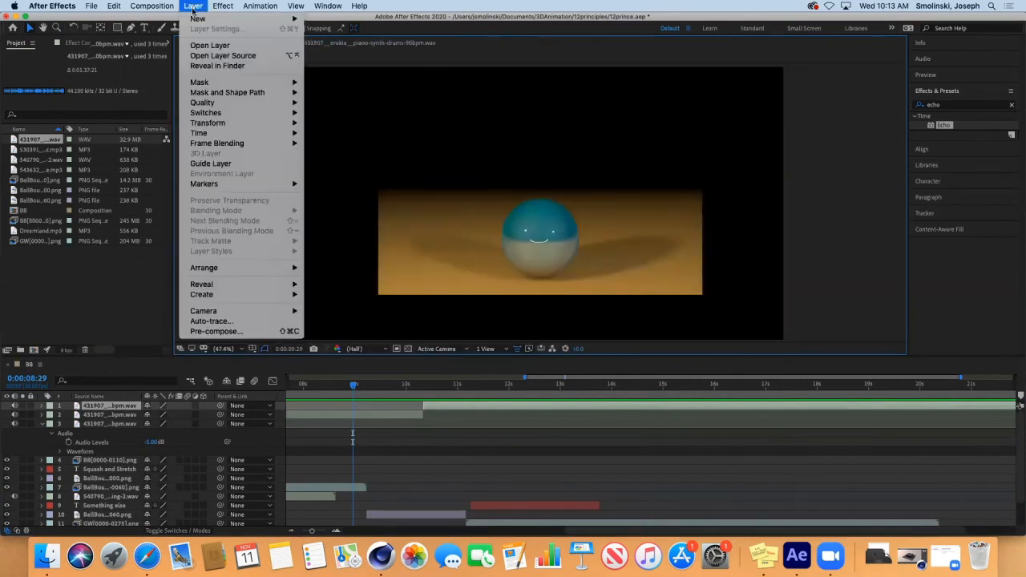
{"action": "mouse_move", "coordinate": [210, 125]}
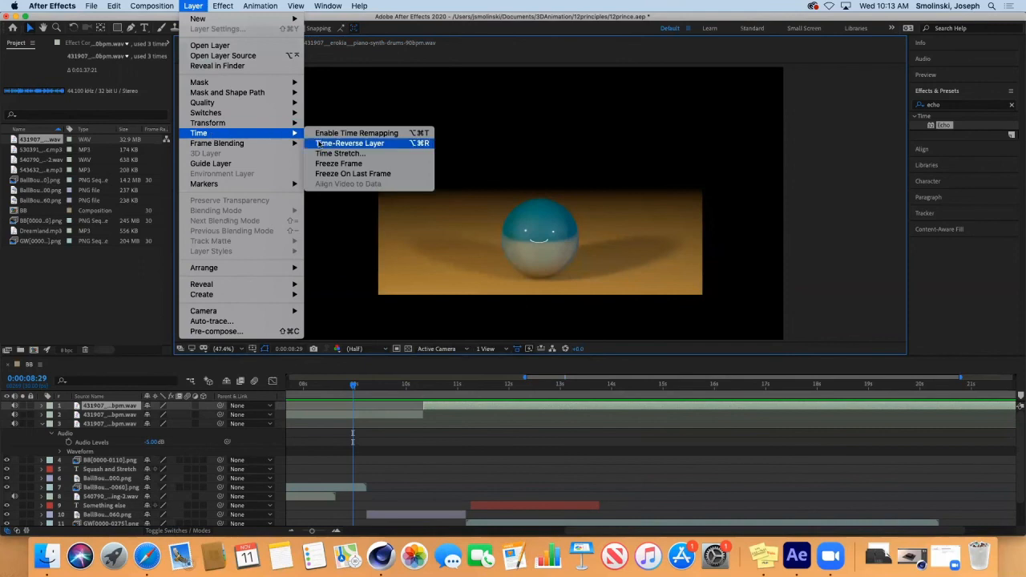
{"action": "left_click", "coordinate": [346, 152]}
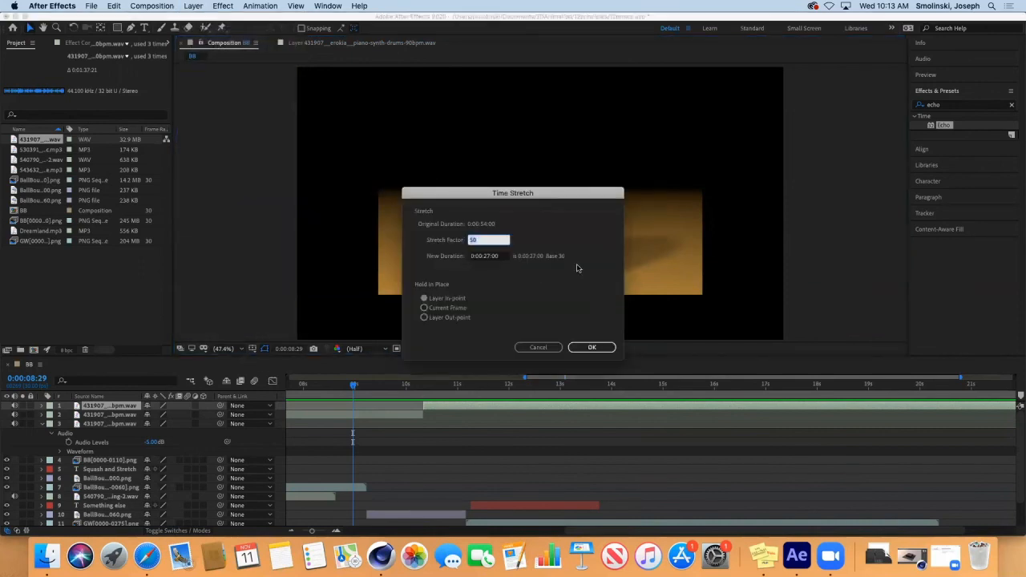
{"action": "type", "text": "100"}
{"action": "key", "text": "Return"}
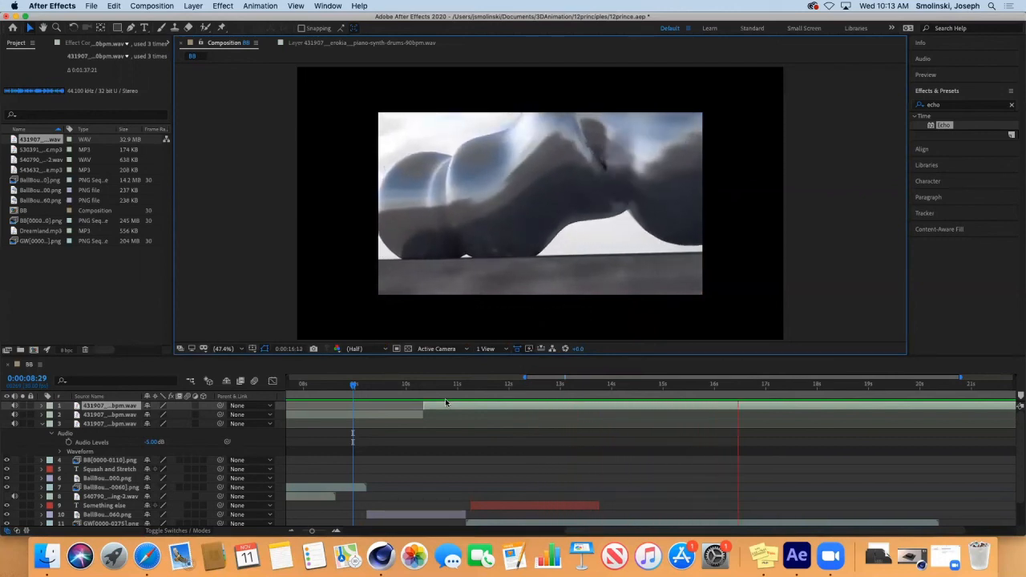
{"action": "key", "text": "space"}
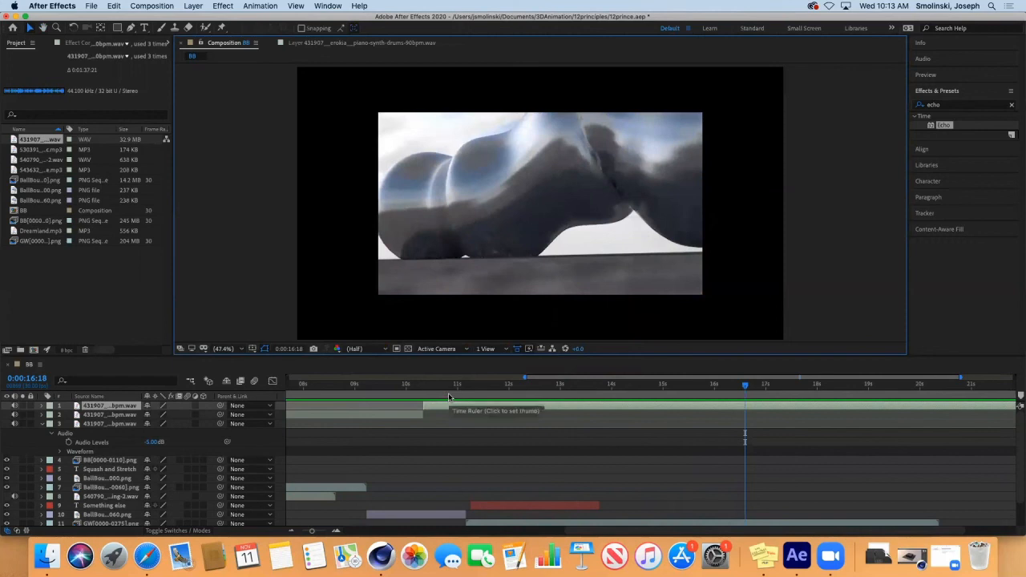
Step: Collapse layer 3's audio properties, then bring Safari back to Freesound's glass-sound search results
{"action": "left_click", "coordinate": [41, 423]}
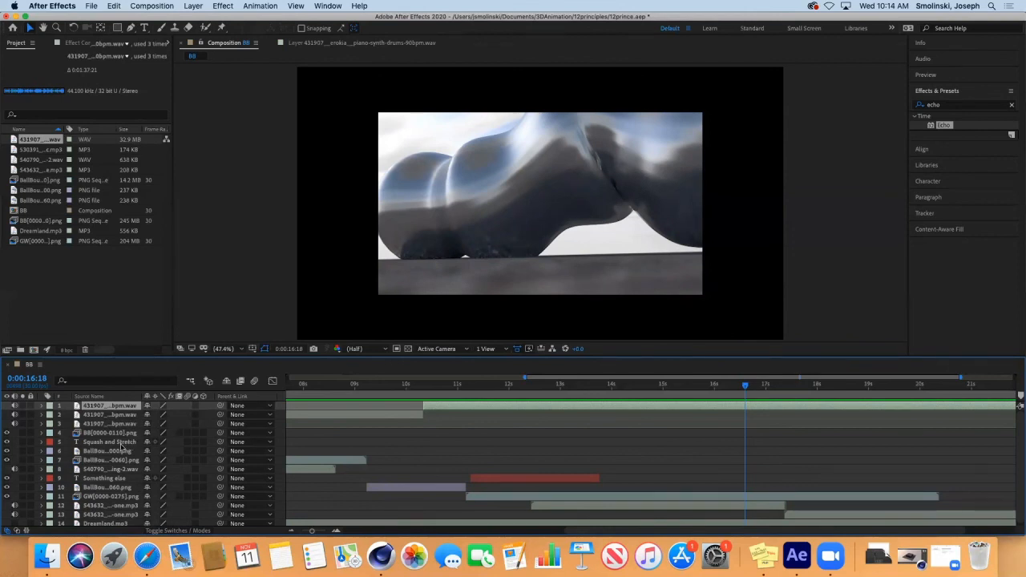
{"action": "left_click", "coordinate": [147, 561]}
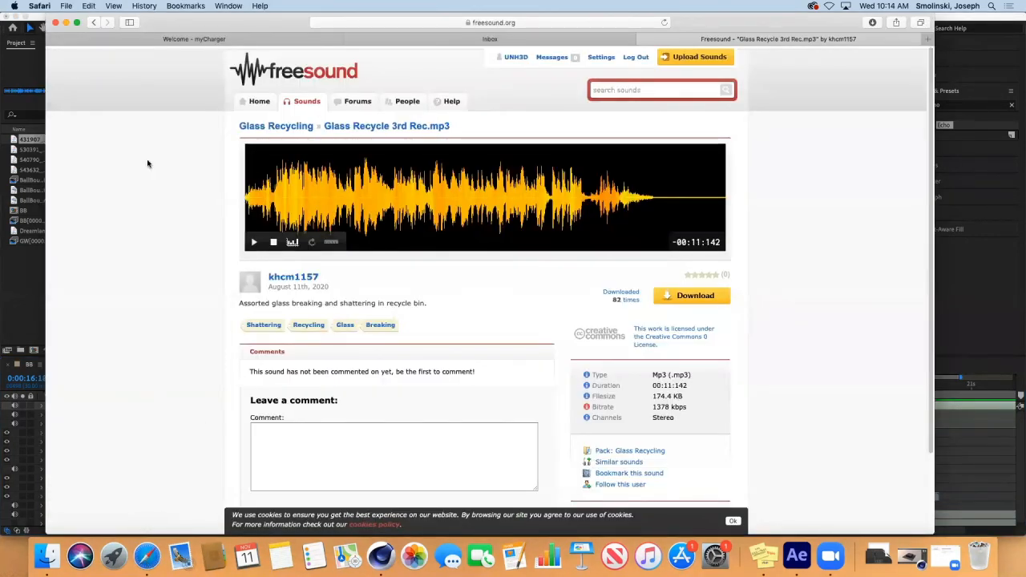
{"action": "left_click", "coordinate": [93, 23]}
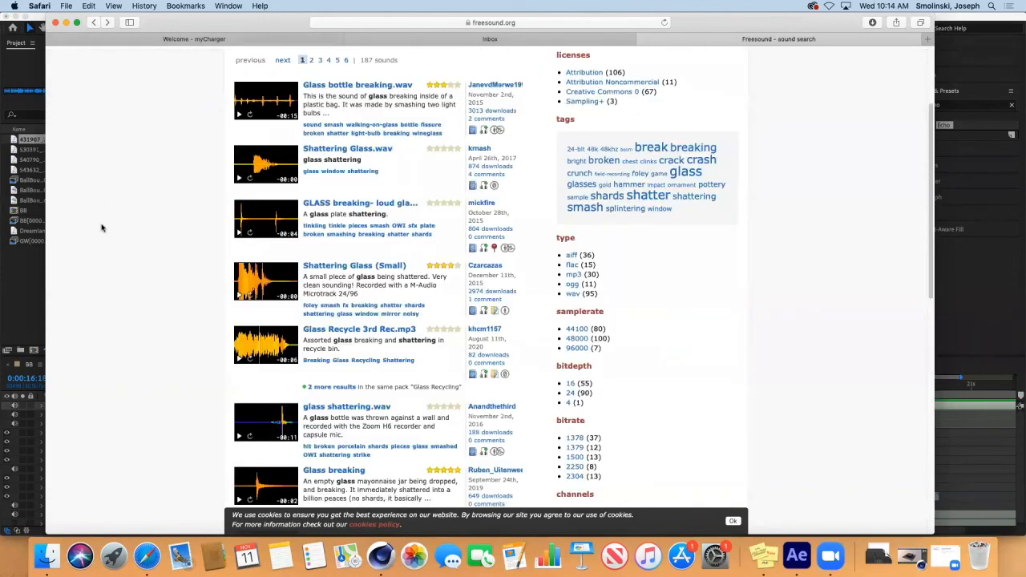